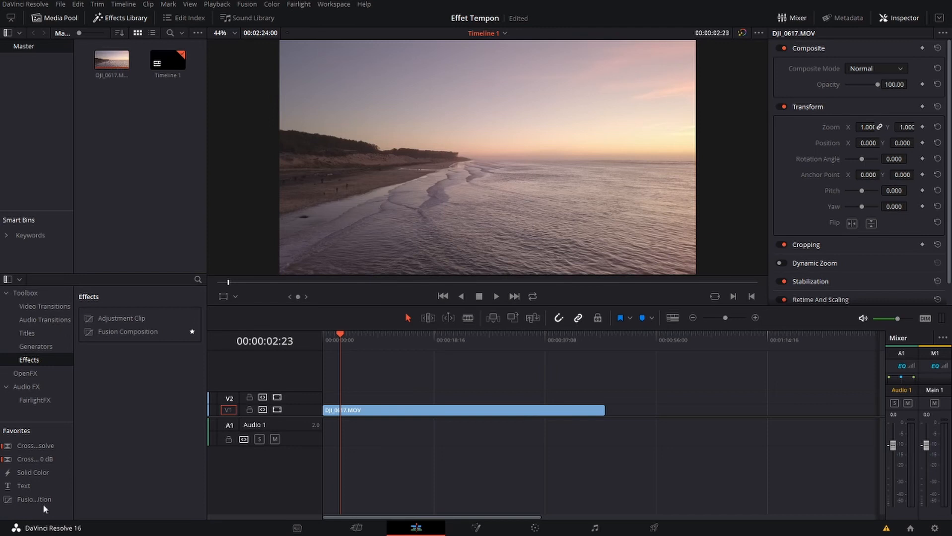
# Place a Fusion Composition on track V2 above DJI_0617.MOV, open it in Fusion and move MediaOut1 to the graph's lower right
pyautogui.moveTo(30, 499); pyautogui.dragTo(348, 397)
pyautogui.click(457, 530)
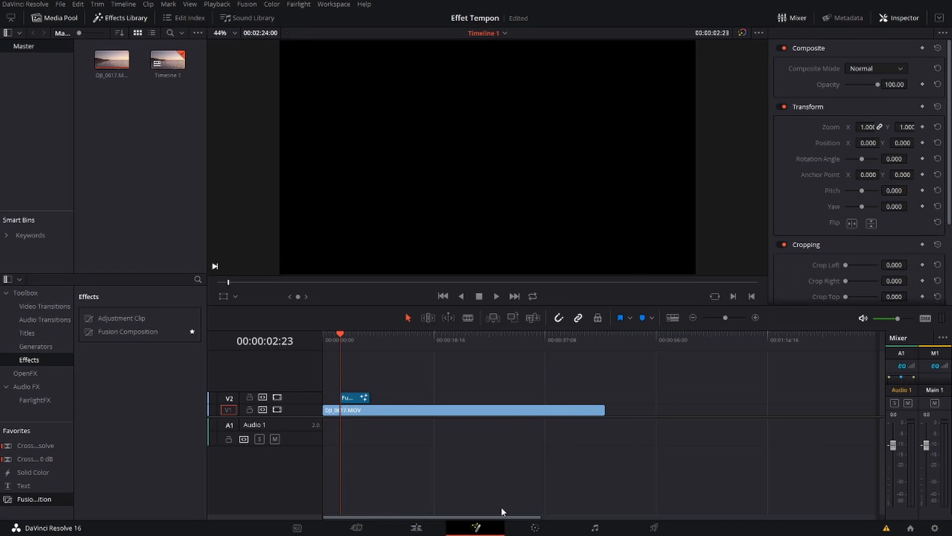
pyautogui.moveTo(256, 332); pyautogui.dragTo(677, 469)
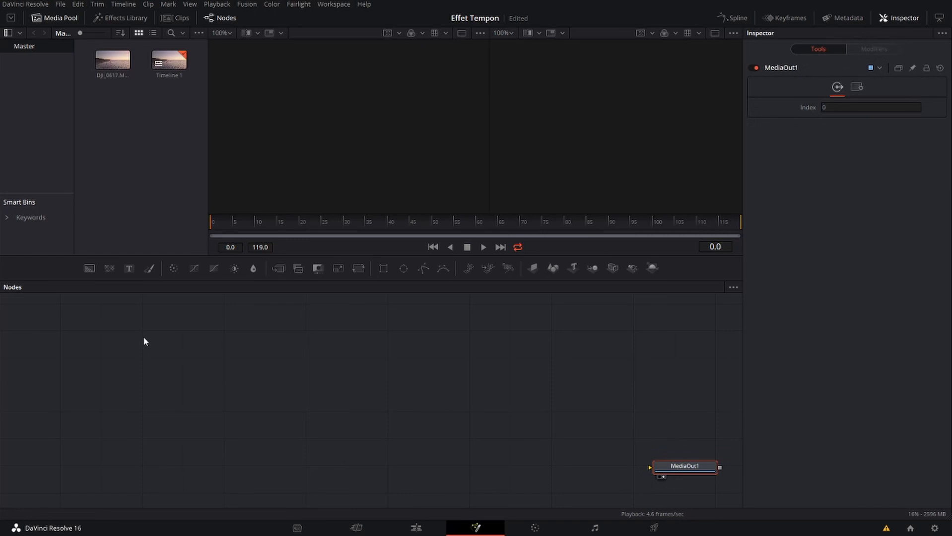
# Add a FastNoise node to the left of MediaOut1 and show it in the second viewer
pyautogui.click(453, 306)
pyautogui.click(109, 269)
pyautogui.moveTo(400, 353); pyautogui.dragTo(295, 426)
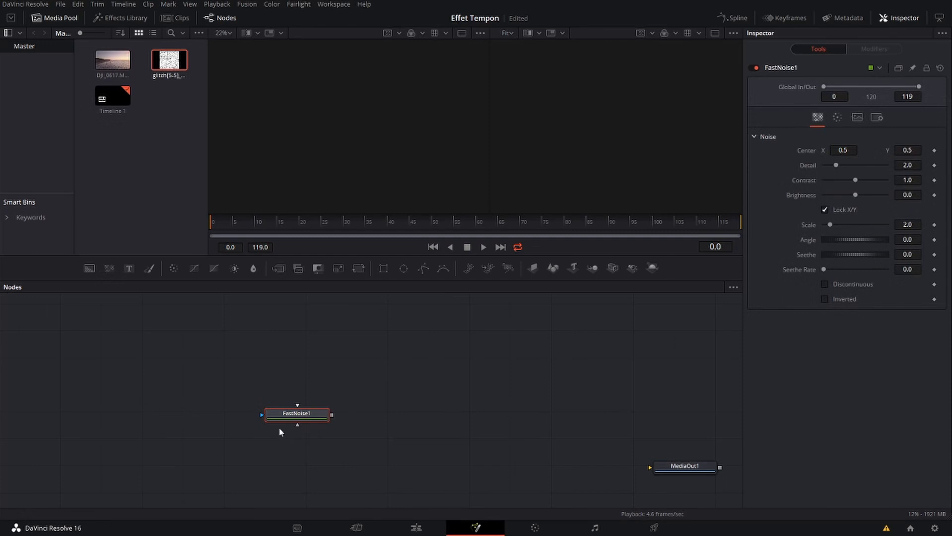
pyautogui.click(275, 425)
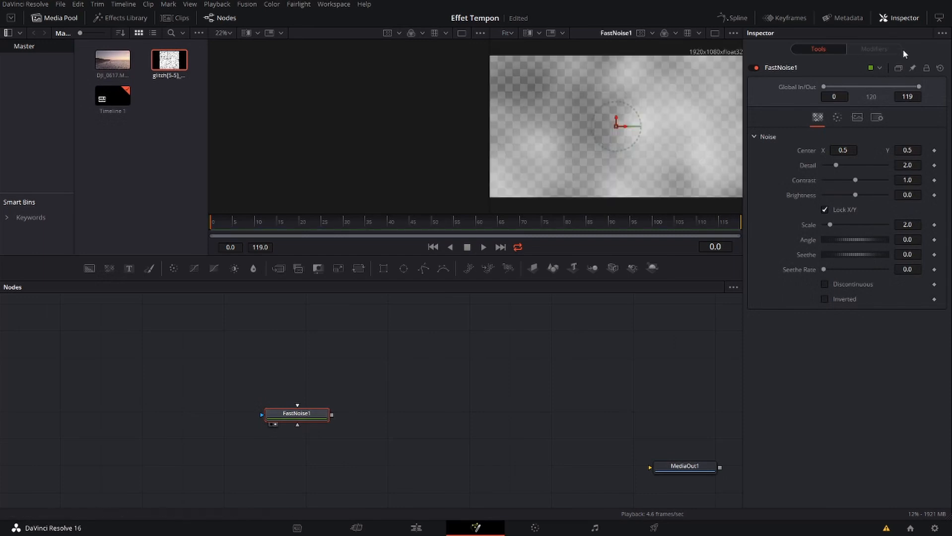
# Set FastNoise1's Color 1 to dark red #550000 and Color 2 to red #aa0000
pyautogui.click(838, 118)
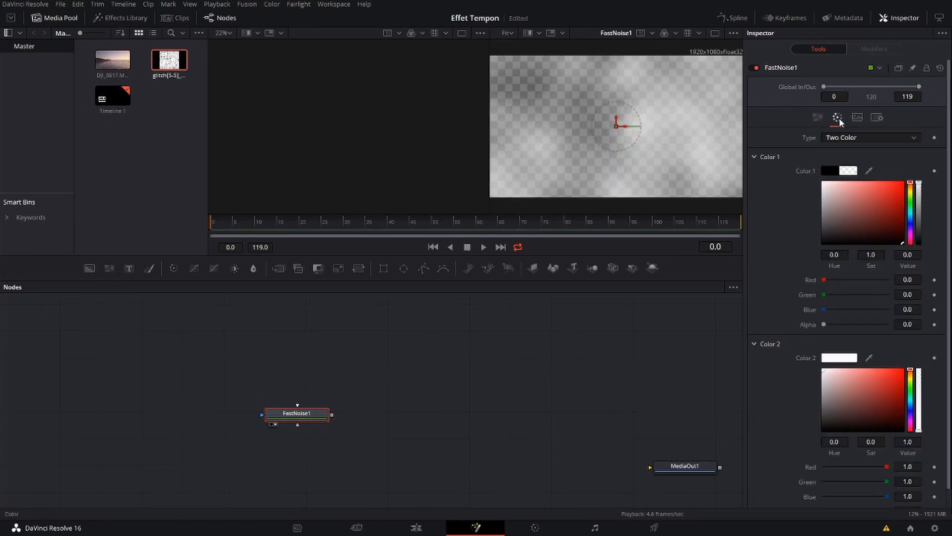
pyautogui.click(829, 171)
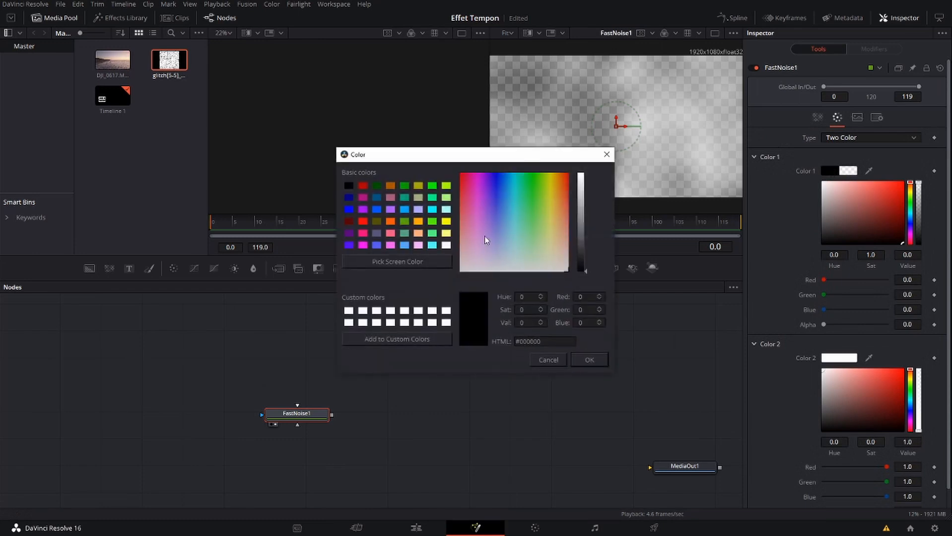
pyautogui.click(349, 221)
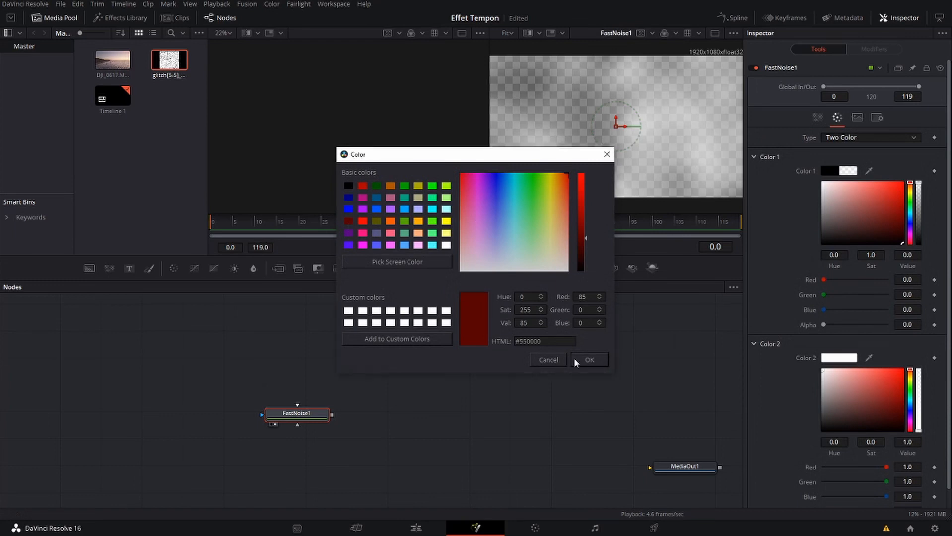
pyautogui.click(589, 359)
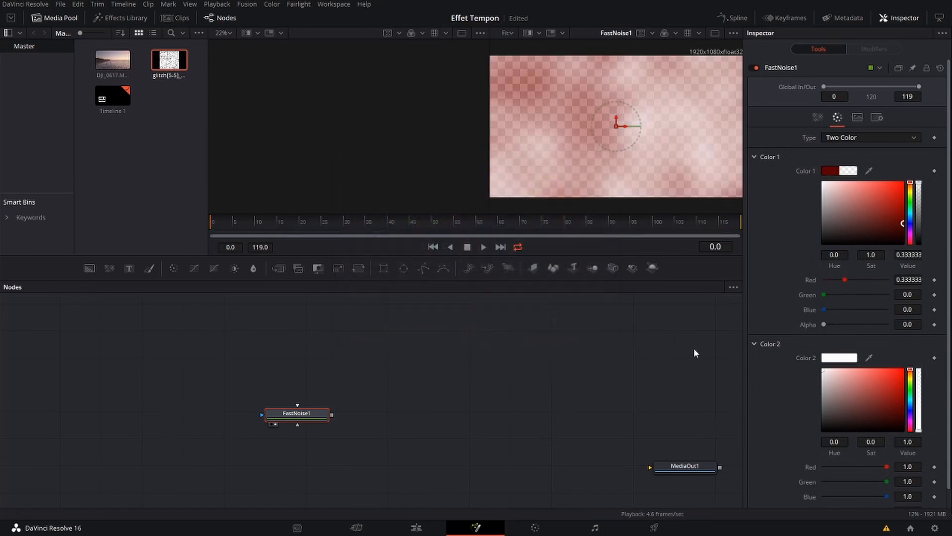
pyautogui.click(840, 357)
pyautogui.click(362, 185)
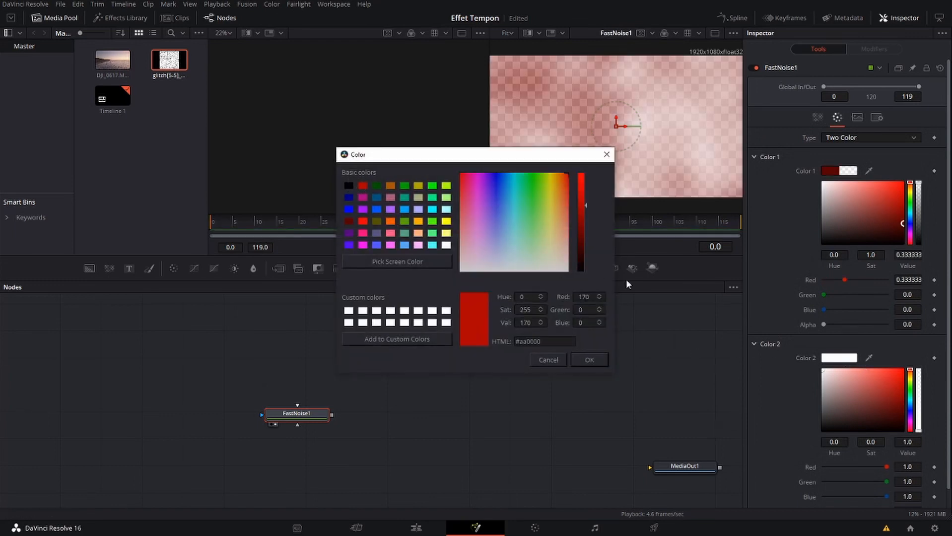
pyautogui.click(602, 361)
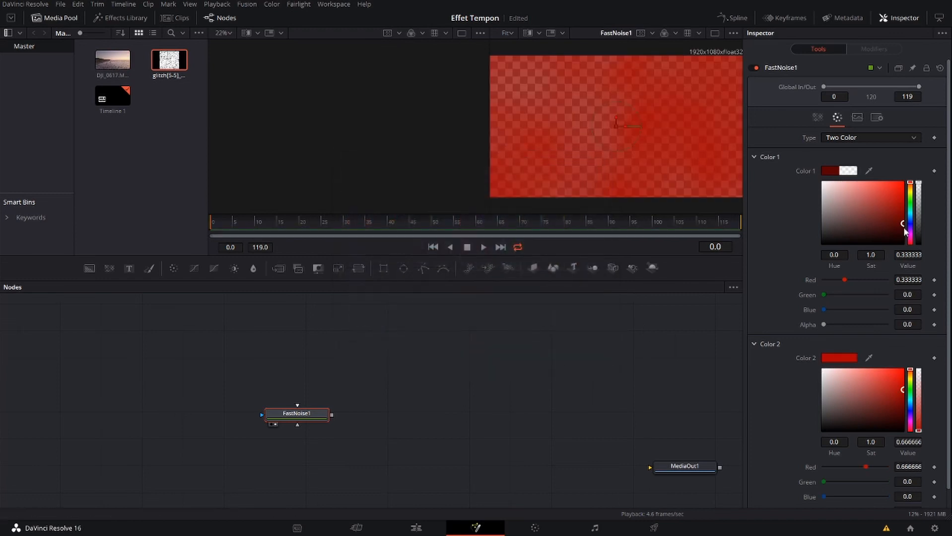
# Brighten FastNoise1's Color 1 to saturation 0.934 and value 0.543, and raise its alpha to partly opaque
pyautogui.moveTo(905, 226)
pyautogui.mouseDown()
pyautogui.moveTo(885, 208)
pyautogui.moveTo(898, 210)
pyautogui.mouseUp()
pyautogui.click(918, 210)
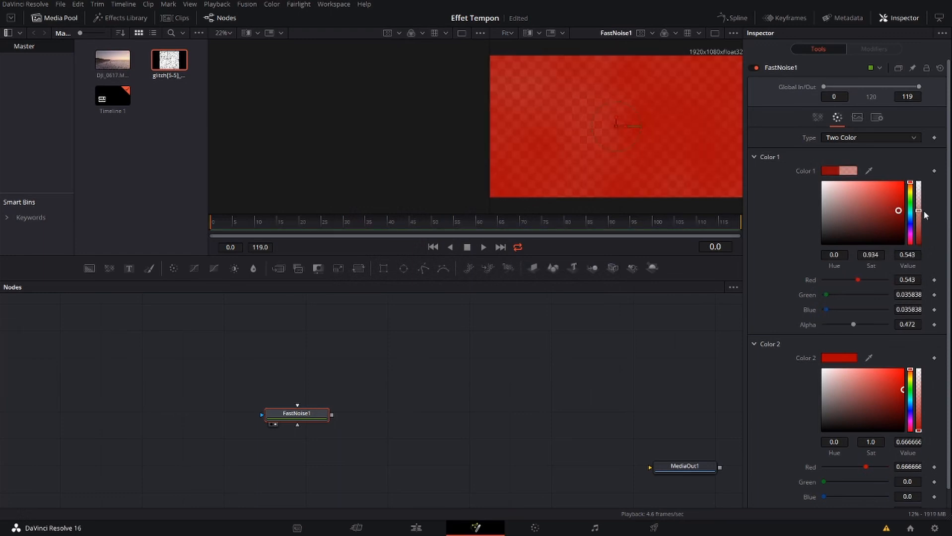
pyautogui.click(918, 217)
# Set FastNoise1's noise Detail to 10, Contrast to 0.89, Brightness to 0.1 and Seethe Rate to 0.024
pyautogui.click(817, 117)
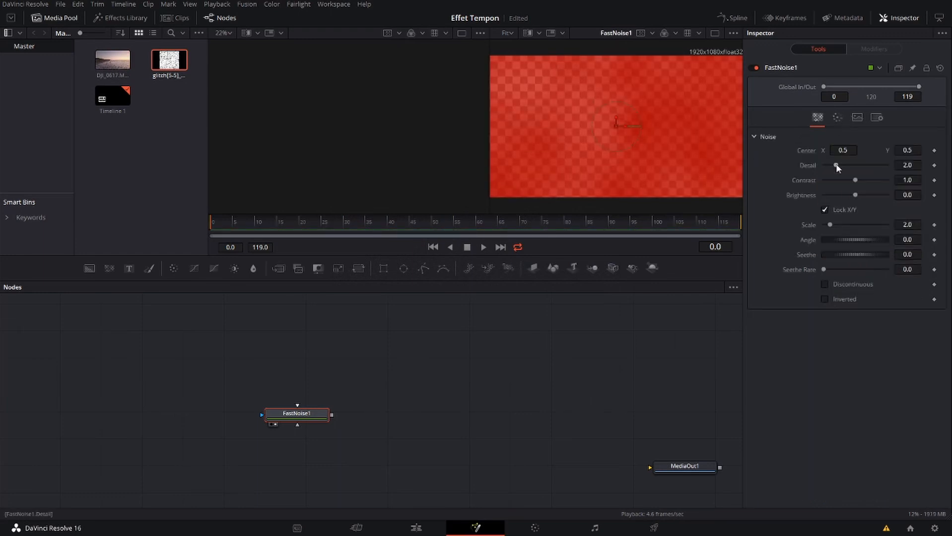
pyautogui.moveTo(825, 180); pyautogui.dragTo(851, 180)
pyautogui.moveTo(855, 195)
pyautogui.mouseDown()
pyautogui.moveTo(867, 193)
pyautogui.moveTo(858, 195)
pyautogui.mouseUp()
pyautogui.moveTo(823, 269)
pyautogui.mouseDown()
pyautogui.moveTo(850, 267)
pyautogui.moveTo(825, 269)
pyautogui.mouseUp()
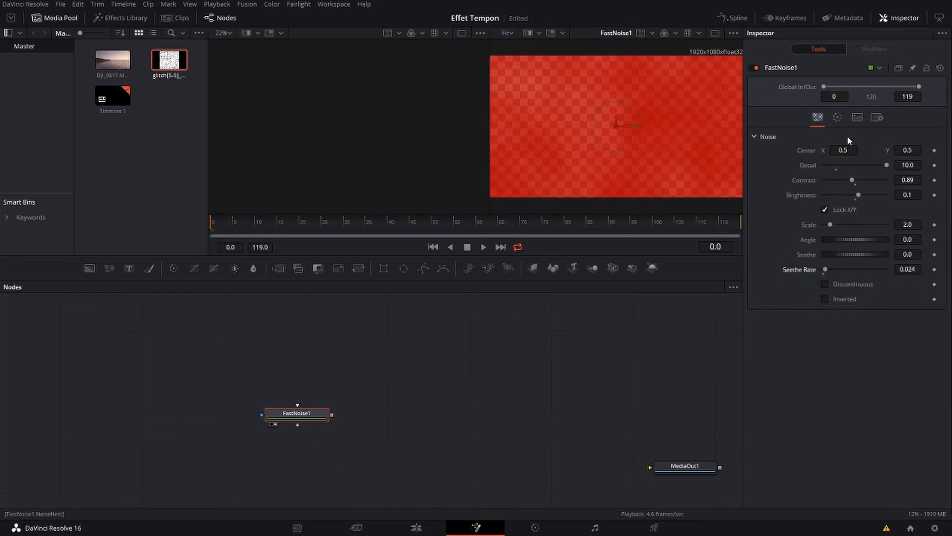
# Move FastNoise1 to the graph's upper left, add a separate Rectangle mask node beside it and show the mask in the second viewer
pyautogui.moveTo(296, 417); pyautogui.dragTo(184, 336)
pyautogui.click(558, 352)
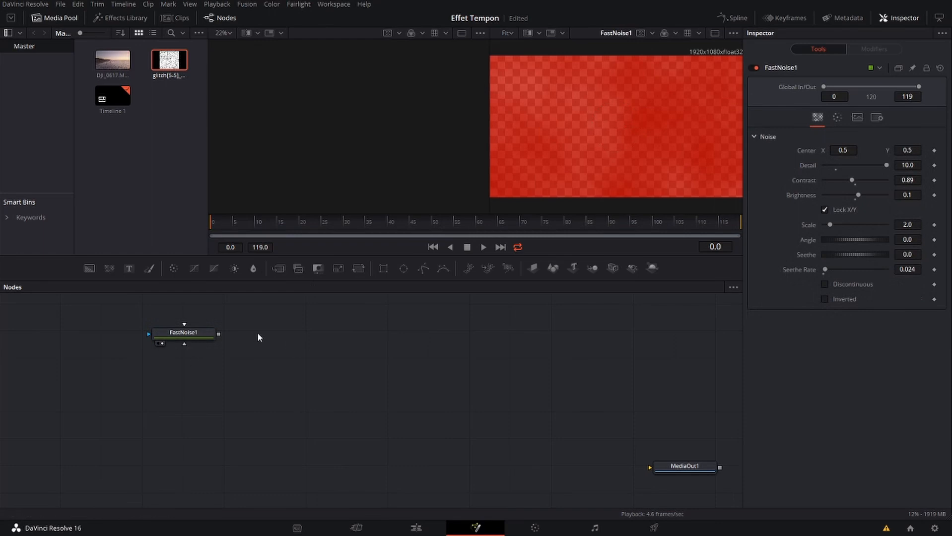
pyautogui.click(383, 268)
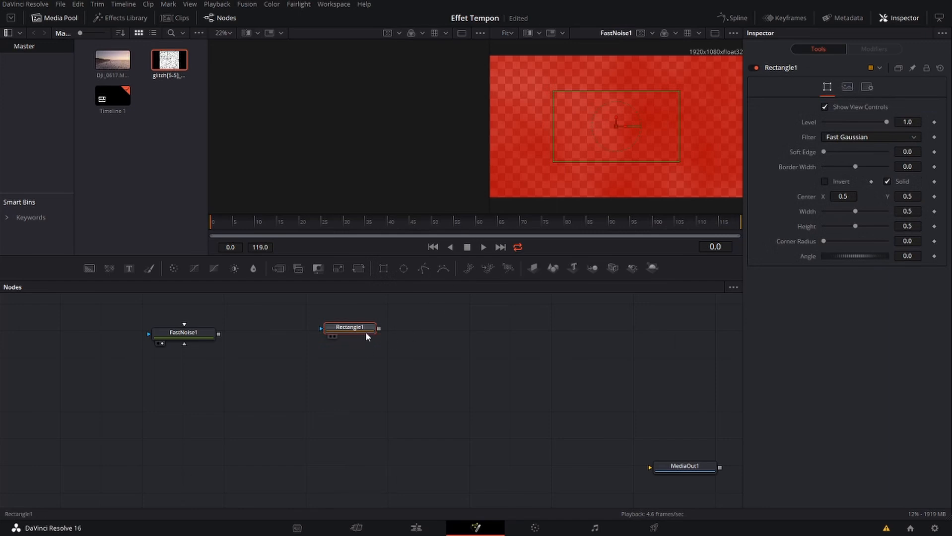
pyautogui.click(334, 337)
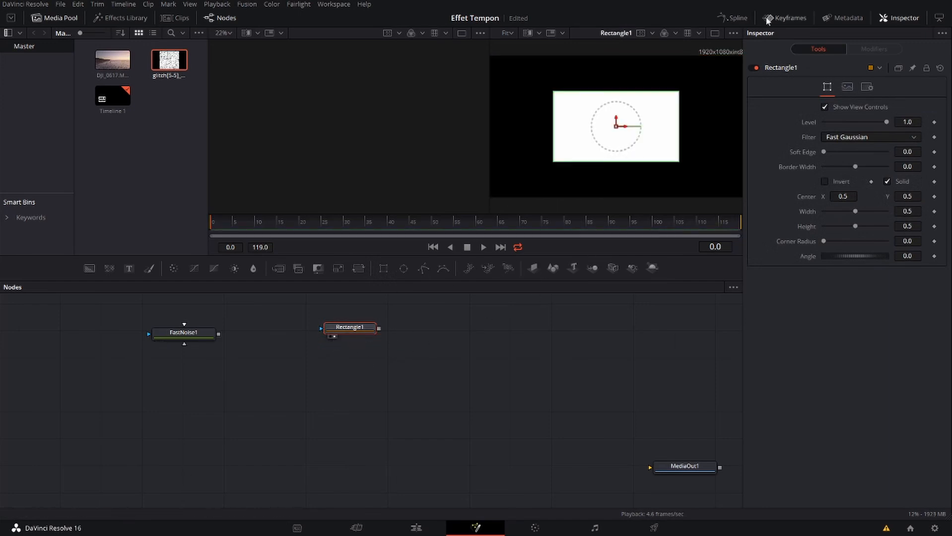
# Make Rectangle1 a non-solid frame with Border Width 0.013, Soft Edge 0.0047 and Corner Radius 0.087
pyautogui.click(887, 182)
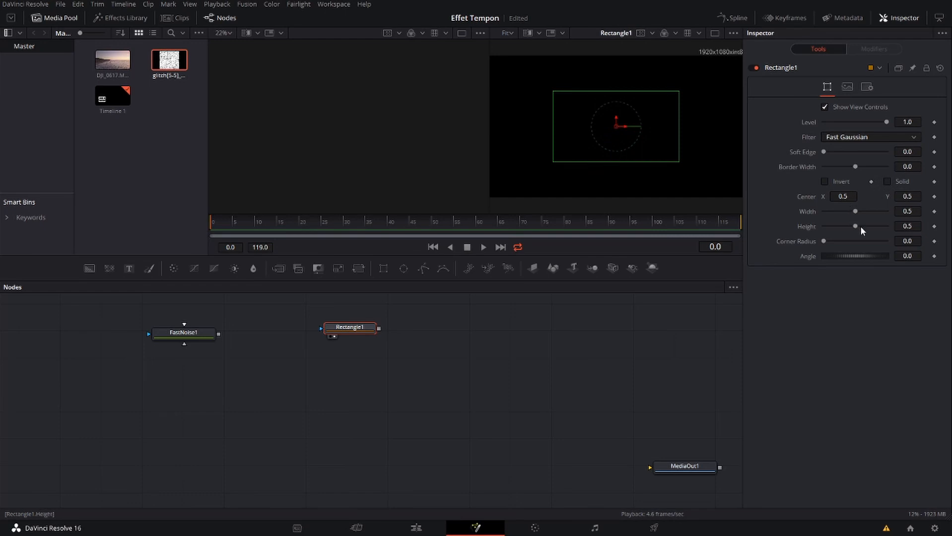
pyautogui.moveTo(828, 150); pyautogui.dragTo(857, 166)
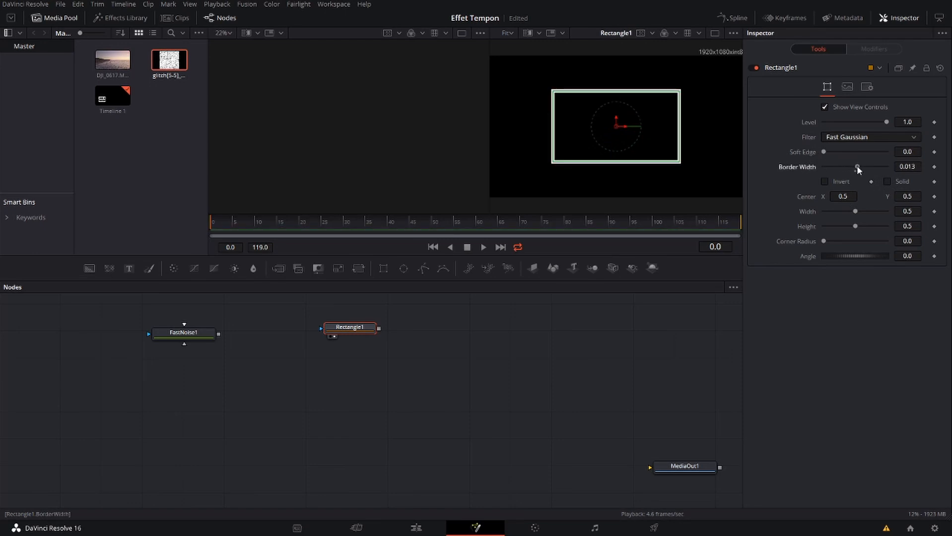
pyautogui.moveTo(824, 152)
pyautogui.mouseDown()
pyautogui.moveTo(832, 153)
pyautogui.moveTo(814, 150)
pyautogui.mouseUp()
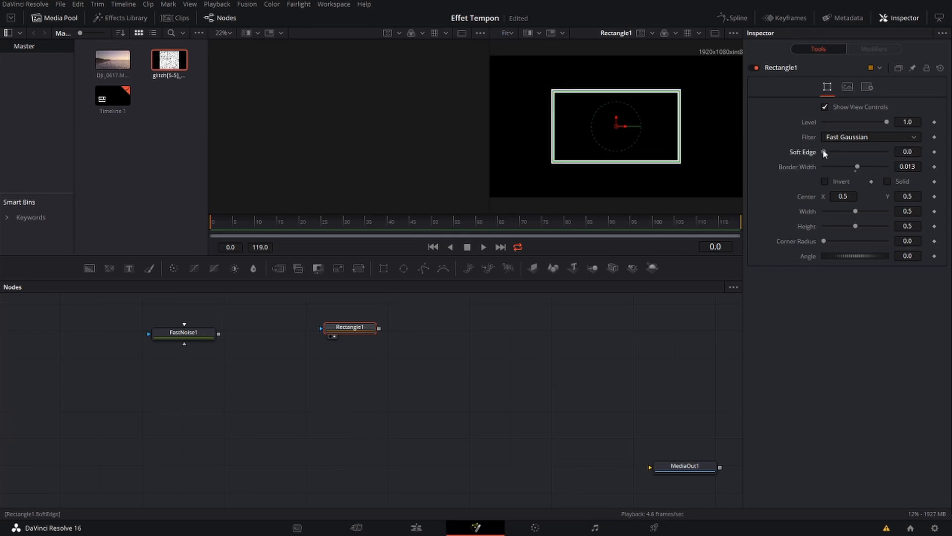
pyautogui.moveTo(823, 149); pyautogui.dragTo(826, 155)
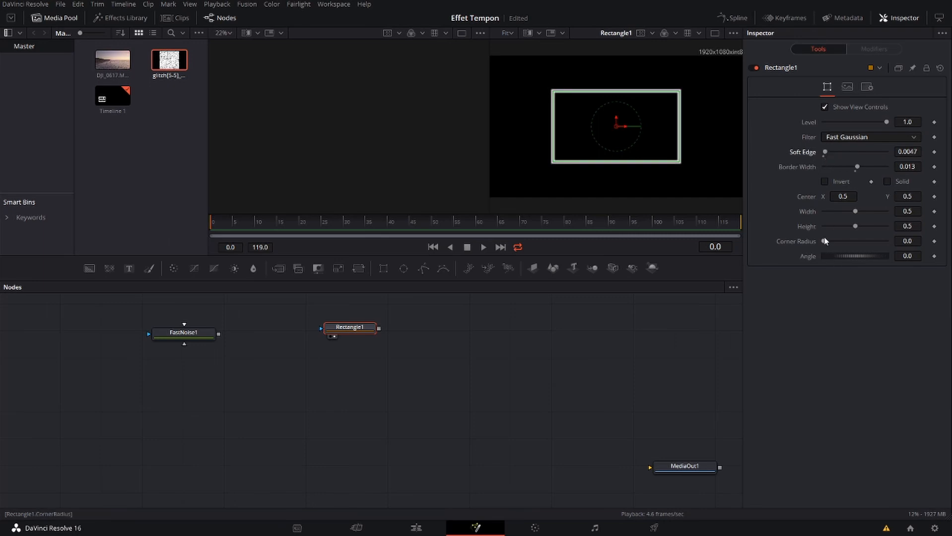
pyautogui.moveTo(824, 240)
pyautogui.mouseDown()
pyautogui.moveTo(837, 241)
pyautogui.moveTo(829, 241)
pyautogui.mouseUp()
# Add an unconnected Text node below FastNoise1 and show it in the first viewer
pyautogui.click(301, 378)
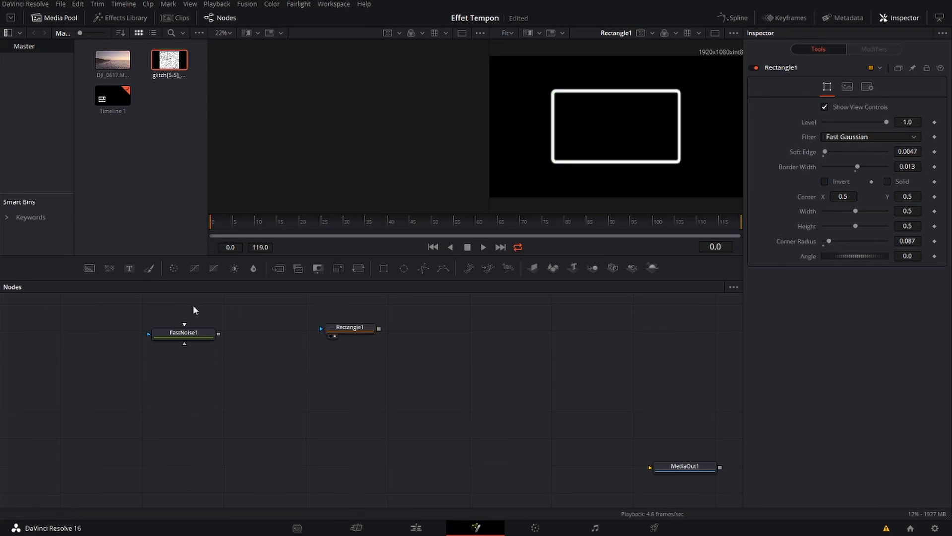
pyautogui.click(127, 278)
pyautogui.moveTo(321, 382); pyautogui.dragTo(160, 392)
pyautogui.click(132, 398)
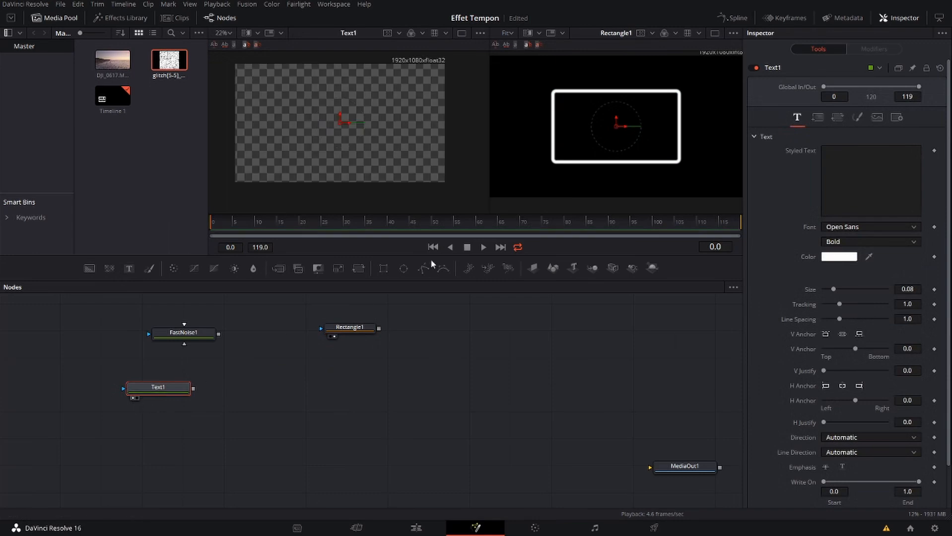
# Enter "Petit Nice" as Text1's styled text, set its font to ARMY RUST and inspect the lettering up close
pyautogui.click(895, 163)
pyautogui.write('Petit Nice')
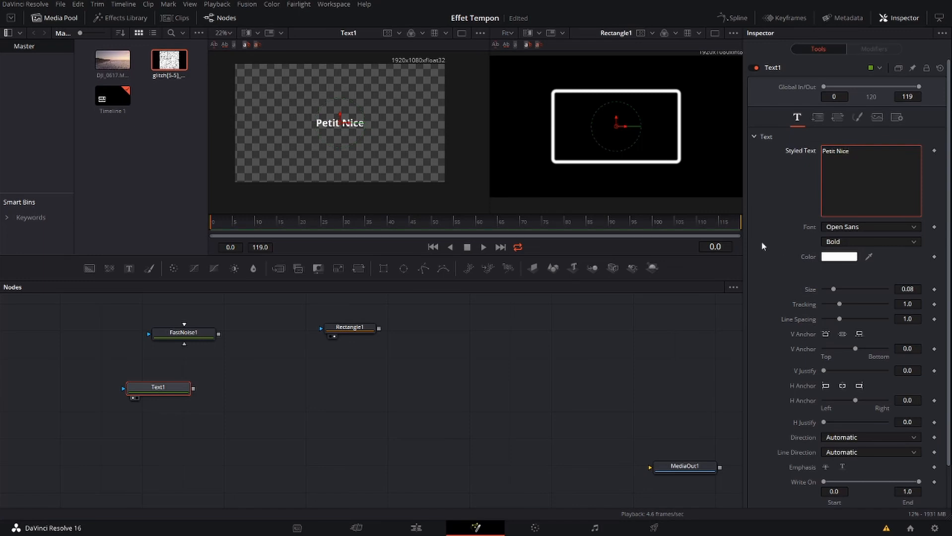
pyautogui.click(913, 227)
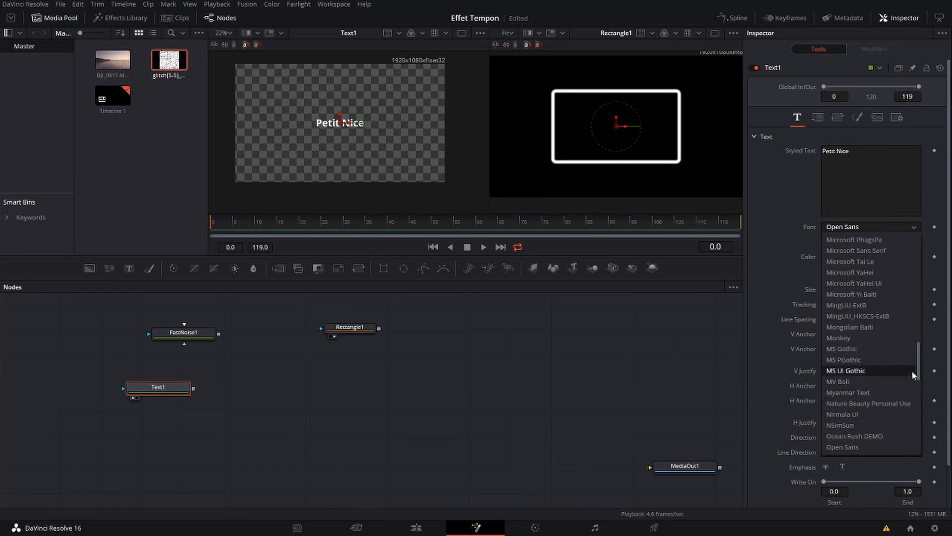
pyautogui.moveTo(919, 361); pyautogui.dragTo(913, 238)
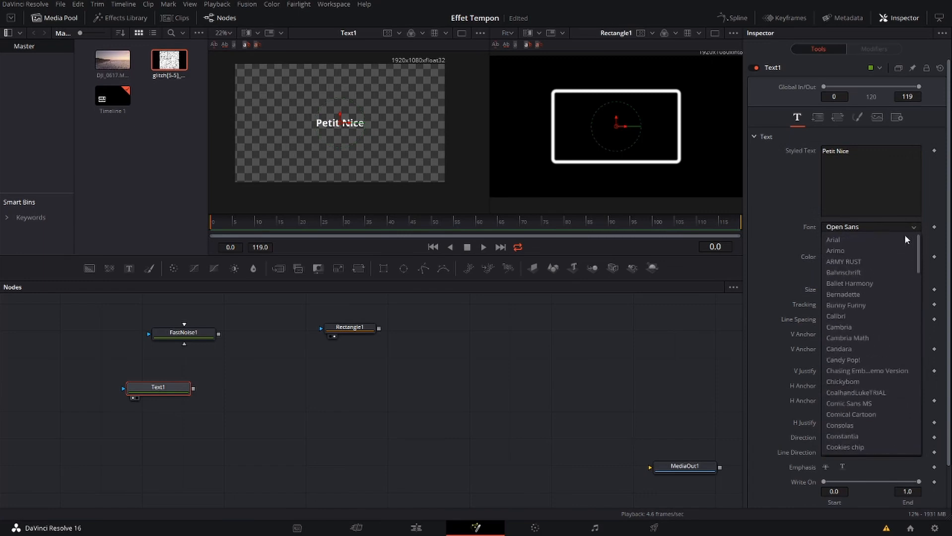
pyautogui.click(867, 262)
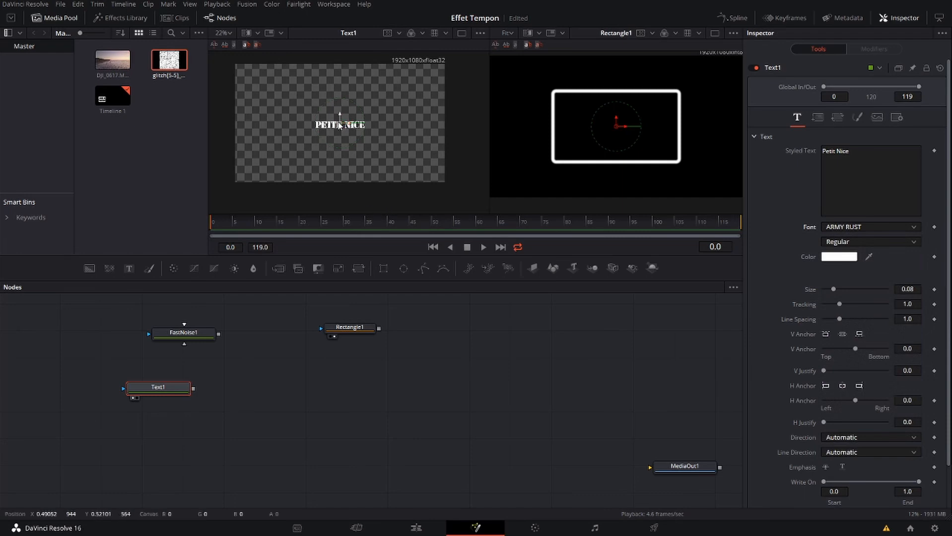
pyautogui.scroll(3, 343, 132)
pyautogui.scroll(2, 349, 125)
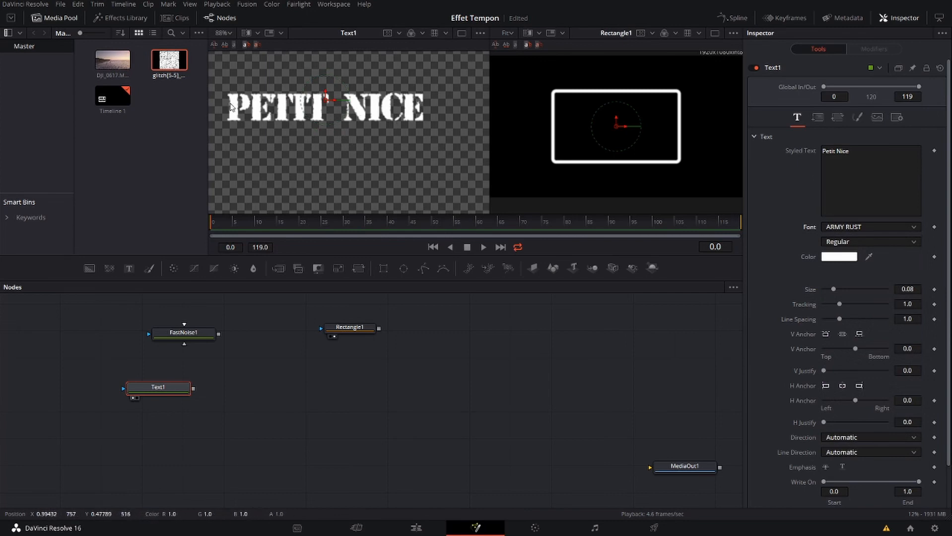
pyautogui.scroll(-2, 313, 206)
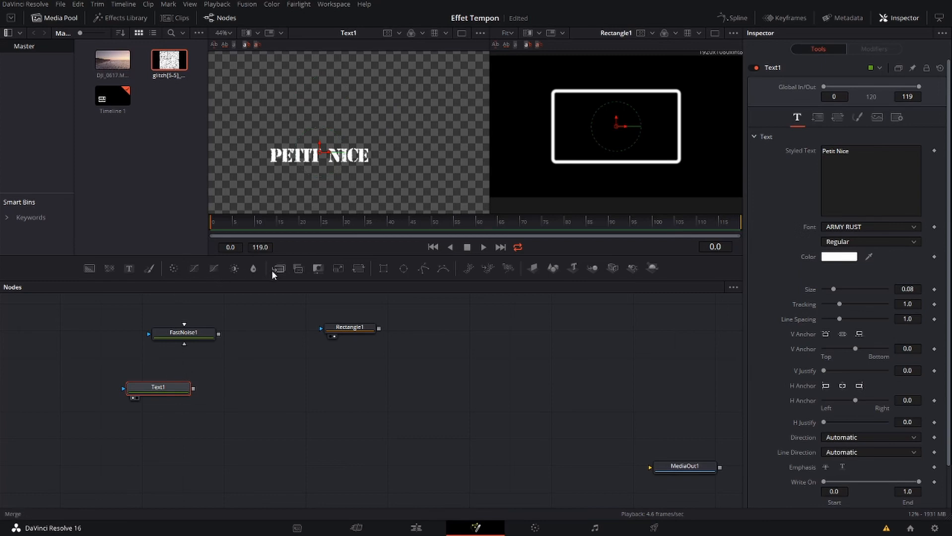
# Append a Transform node to Text1 and another Transform node to Rectangle1
pyautogui.click(358, 268)
pyautogui.click(347, 328)
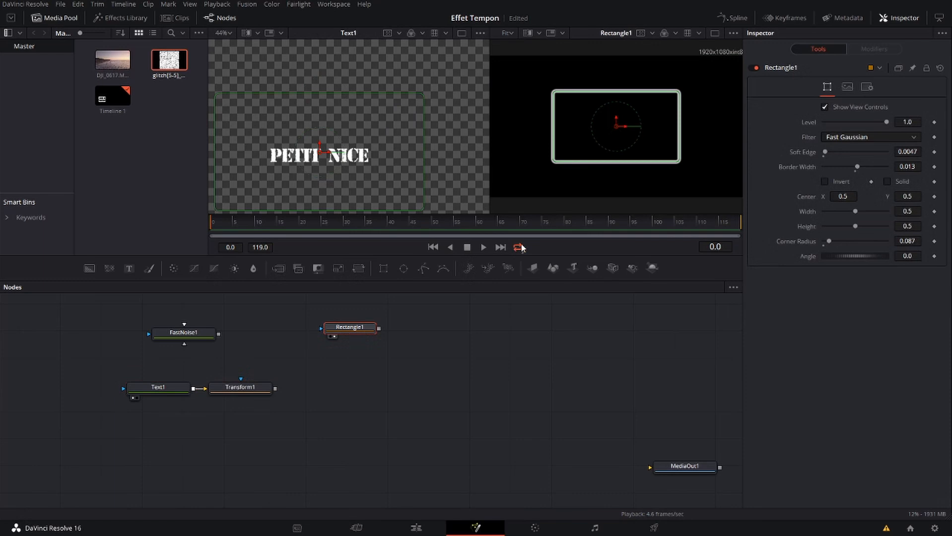
pyautogui.click(358, 269)
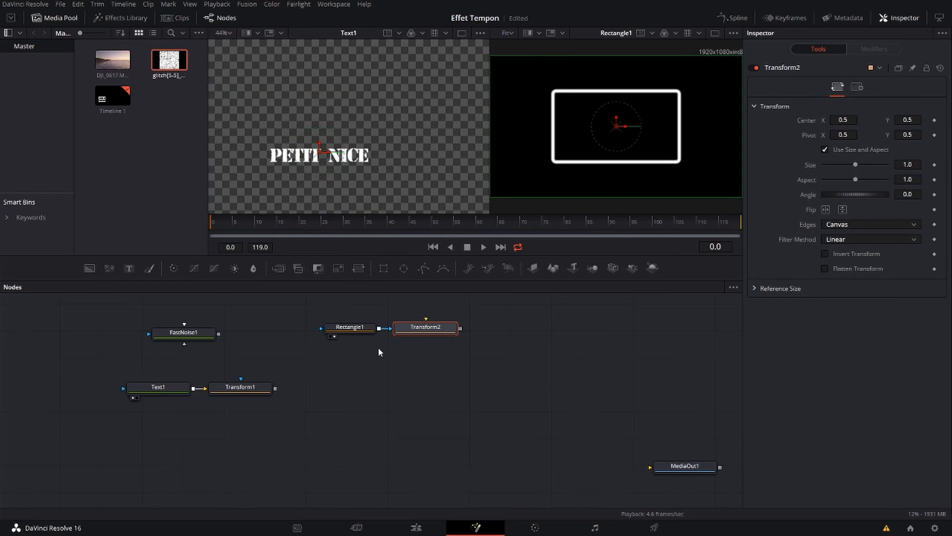
# Rearrange the graph so FastNoise1 sits between the text branch at lower left and the rectangle branch at upper right
pyautogui.moveTo(188, 333); pyautogui.dragTo(355, 368)
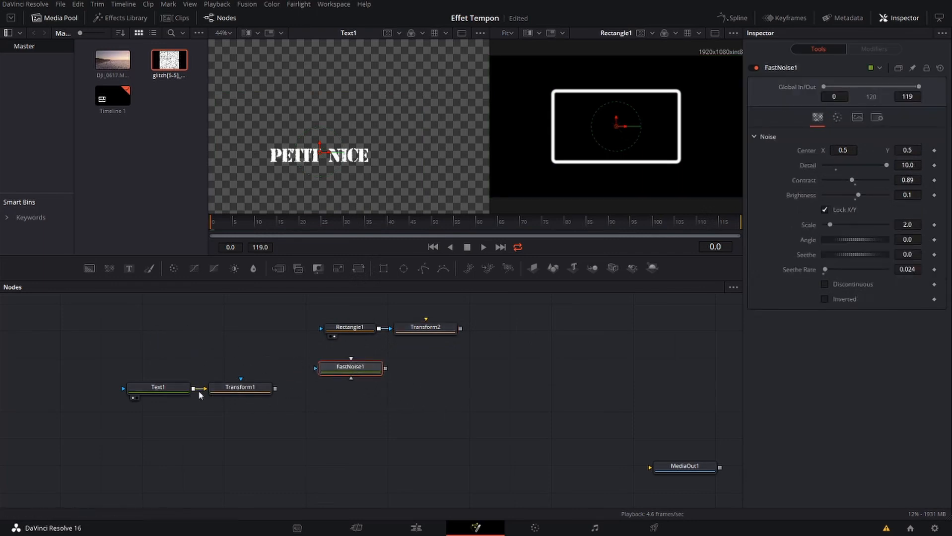
pyautogui.moveTo(343, 367); pyautogui.dragTo(319, 368)
pyautogui.moveTo(91, 372); pyautogui.dragTo(269, 421)
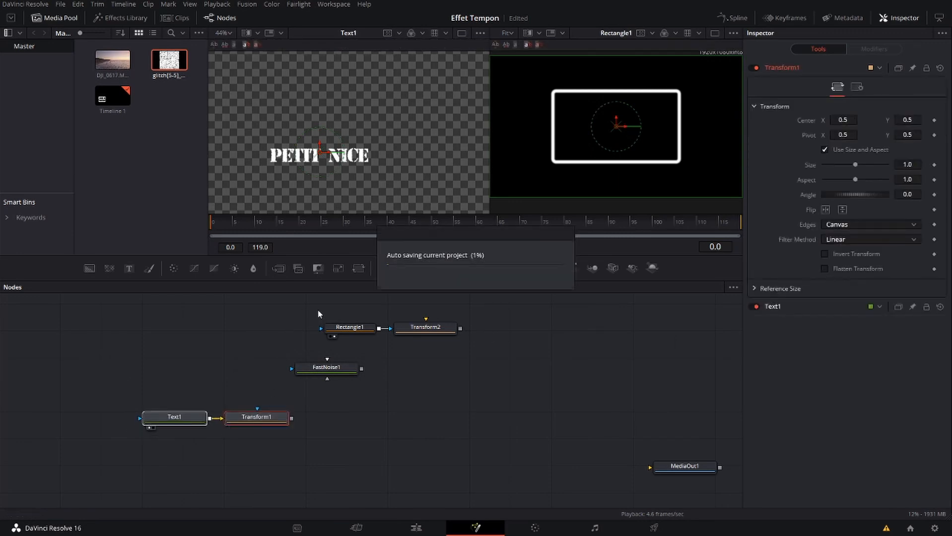
pyautogui.moveTo(311, 312)
pyautogui.mouseDown()
pyautogui.moveTo(458, 347)
pyautogui.moveTo(495, 345)
pyautogui.mouseUp()
pyautogui.click(494, 345)
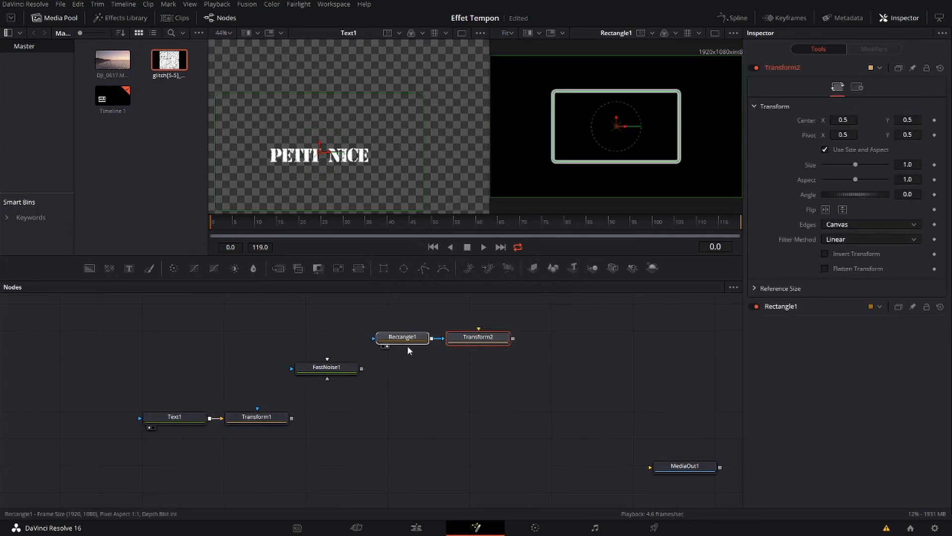
pyautogui.click(398, 438)
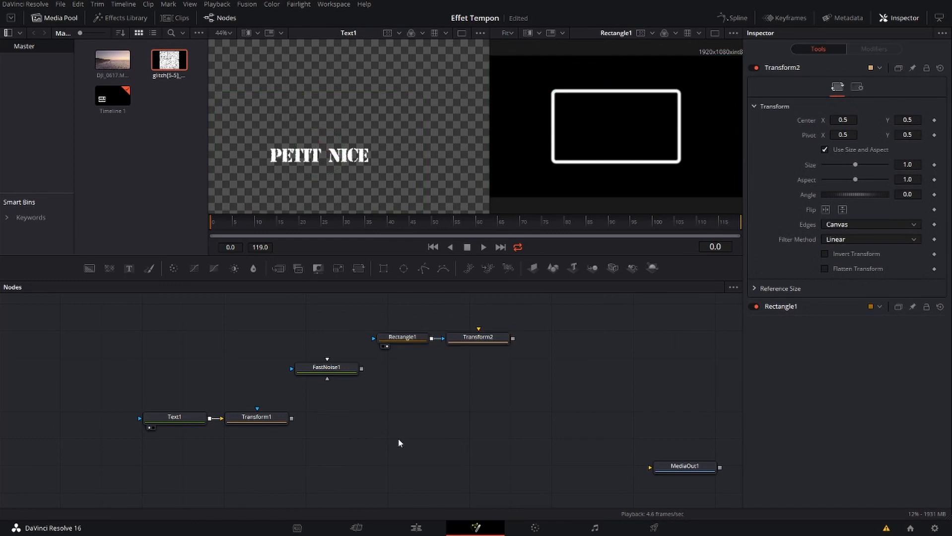
# Add a Merge node after FastNoise1, with the noise as its background
pyautogui.click(342, 368)
pyautogui.click(279, 268)
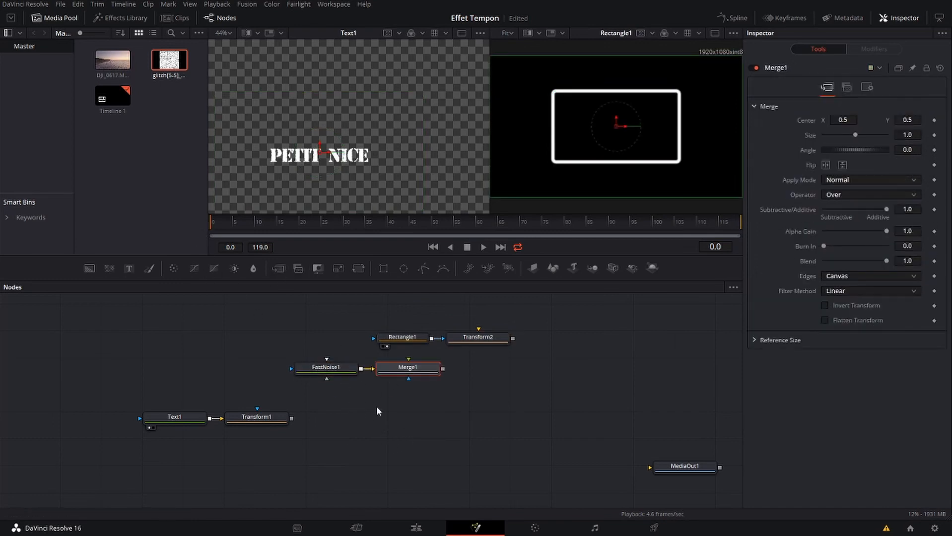
# Connect Transform1 as Merge1's foreground over the noise, view the merge, and set its operator to In and apply mode to Screen
pyautogui.moveTo(420, 372); pyautogui.dragTo(293, 420)
pyautogui.click(363, 431)
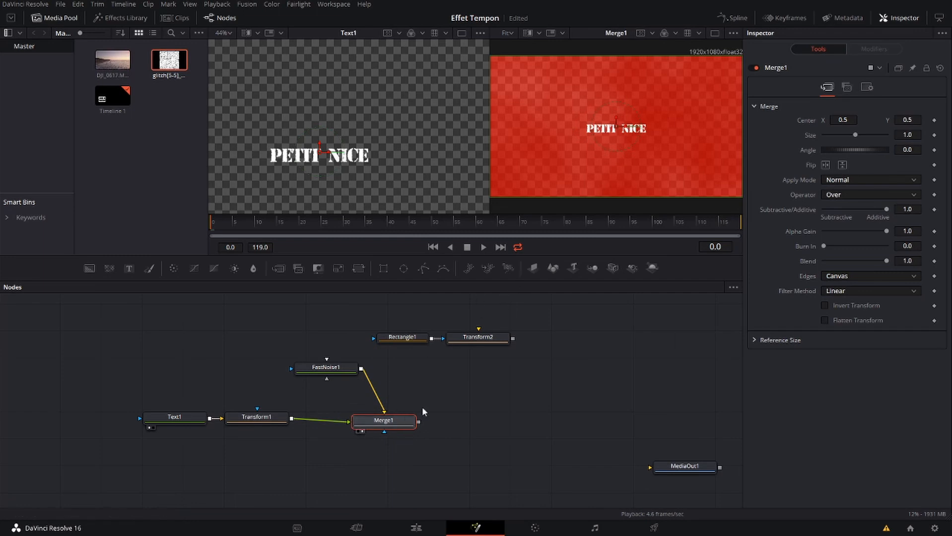
pyautogui.click(914, 195)
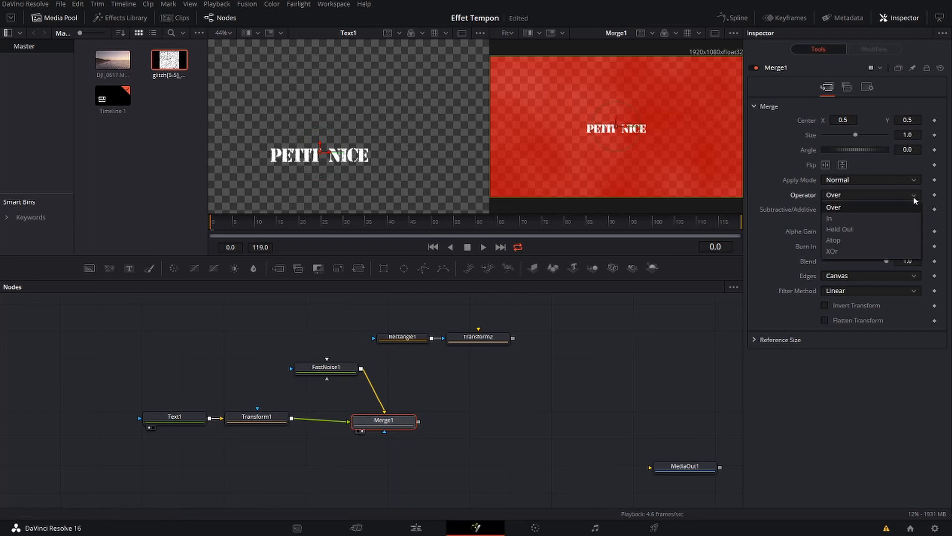
pyautogui.click(874, 217)
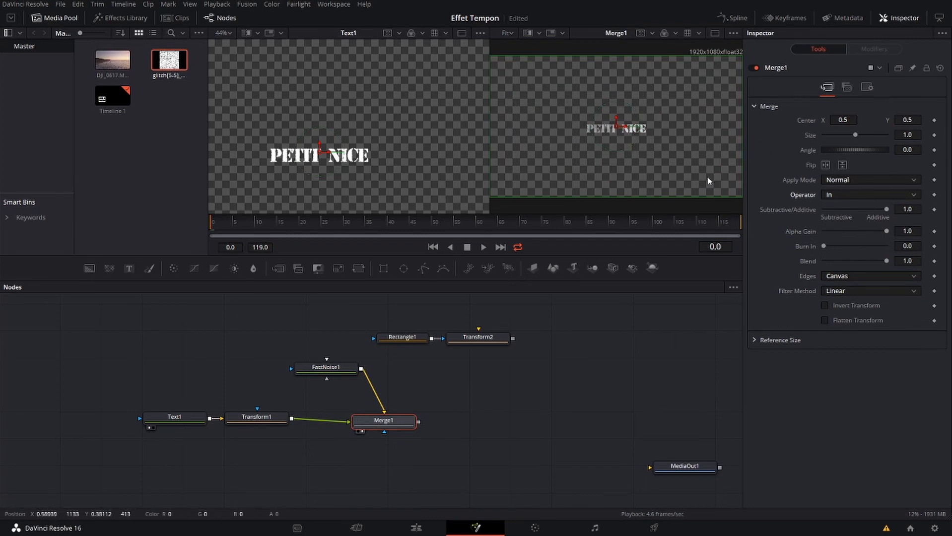
pyautogui.click(864, 181)
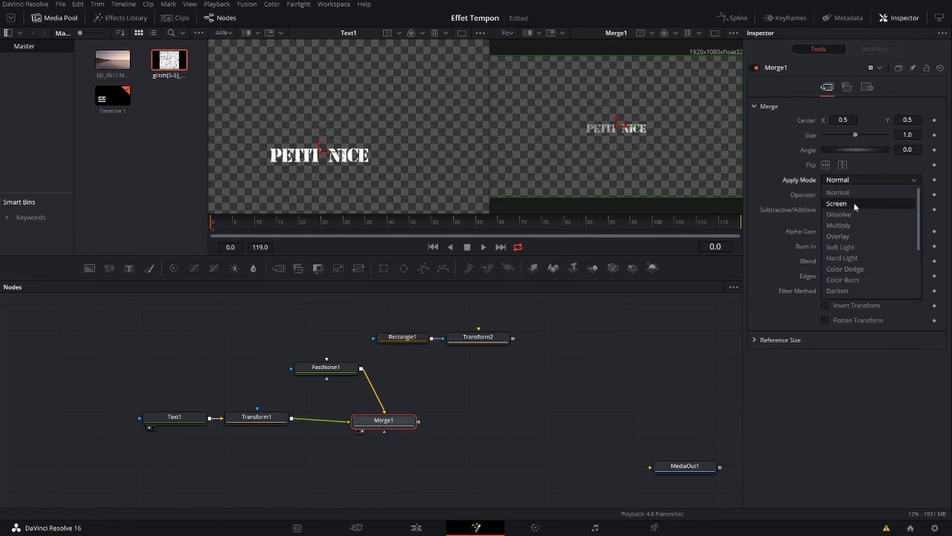
pyautogui.click(853, 202)
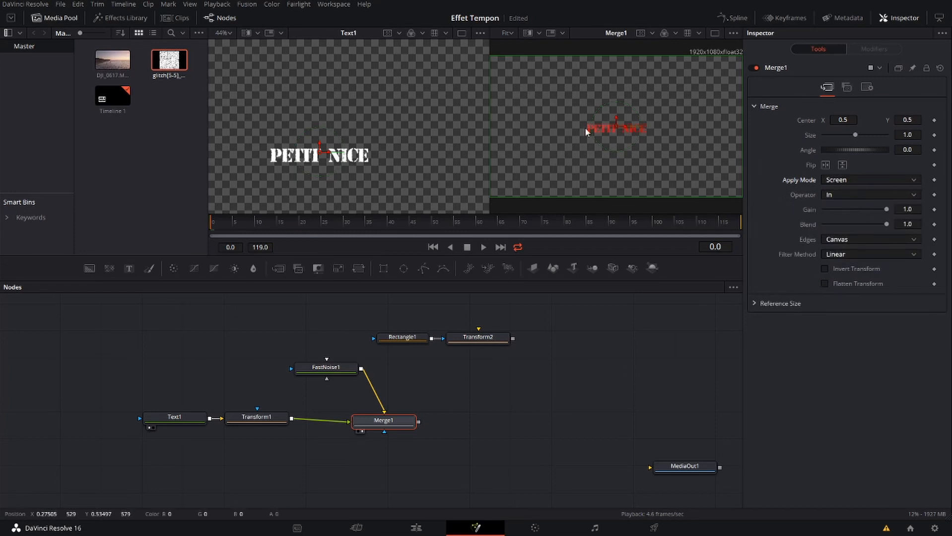
# Unlink size and aspect on Transform1 and enlarge the text to X Size 3.16 and Y Size 5.0
pyautogui.click(262, 419)
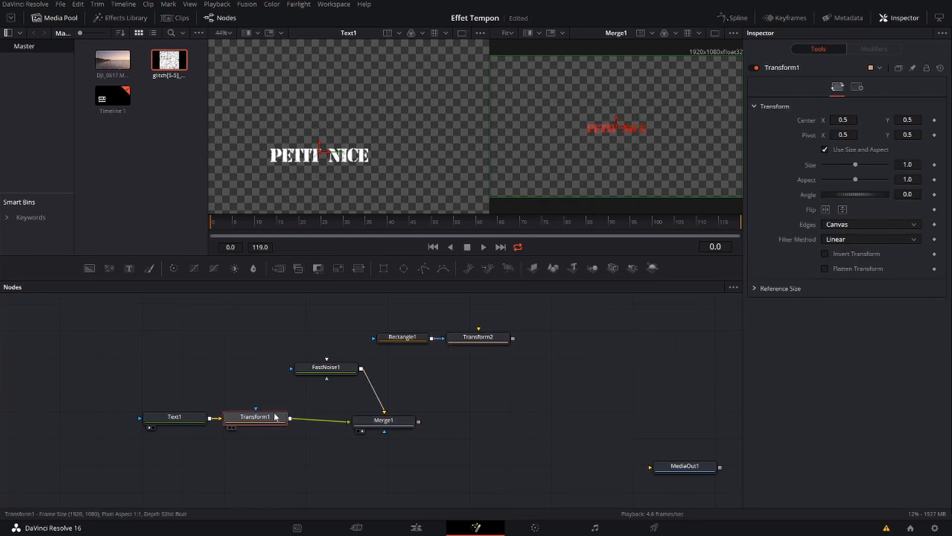
pyautogui.click(172, 418)
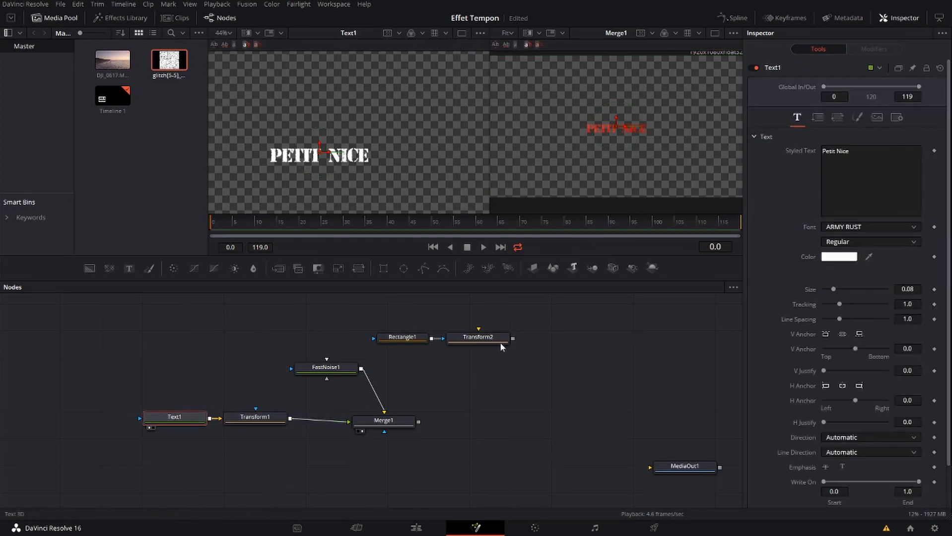
pyautogui.click(244, 420)
pyautogui.click(831, 147)
pyautogui.moveTo(856, 164); pyautogui.dragTo(875, 182)
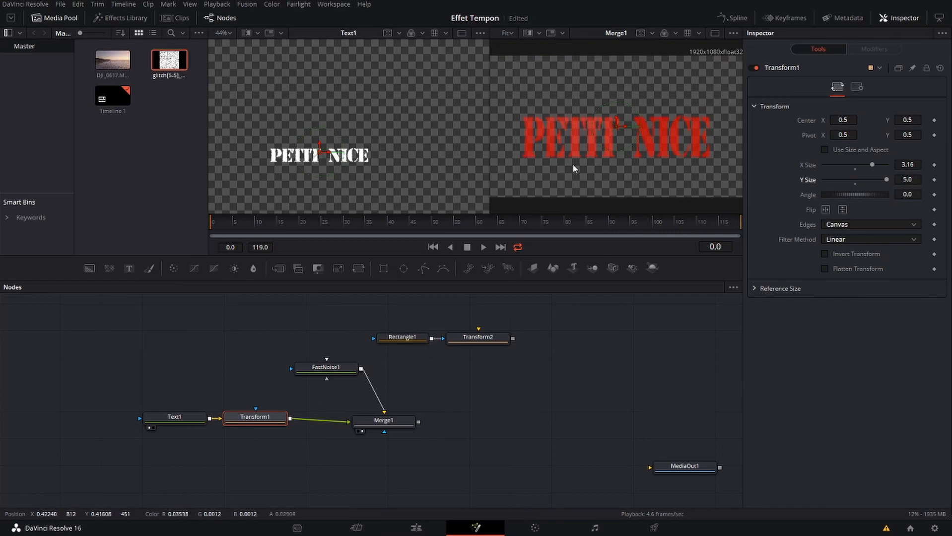
# Widen Text1's tracking to 1.102 and set Transform1's X Size to 2.9
pyautogui.click(180, 419)
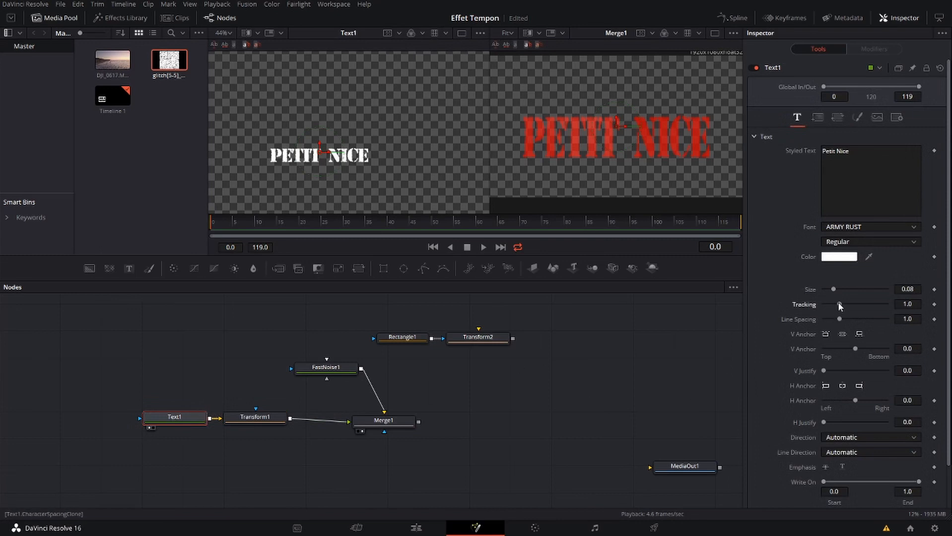
pyautogui.moveTo(839, 307); pyautogui.dragTo(840, 306)
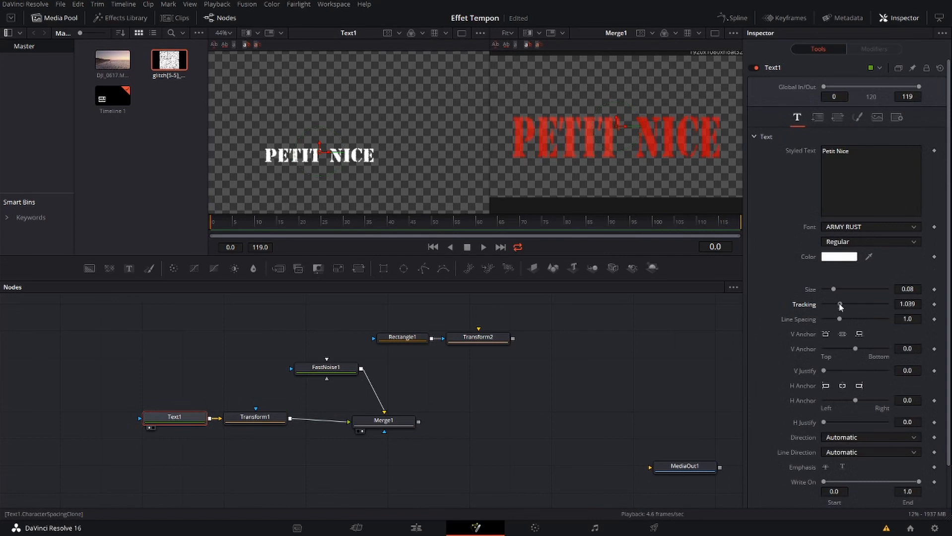
pyautogui.moveTo(840, 307); pyautogui.dragTo(841, 309)
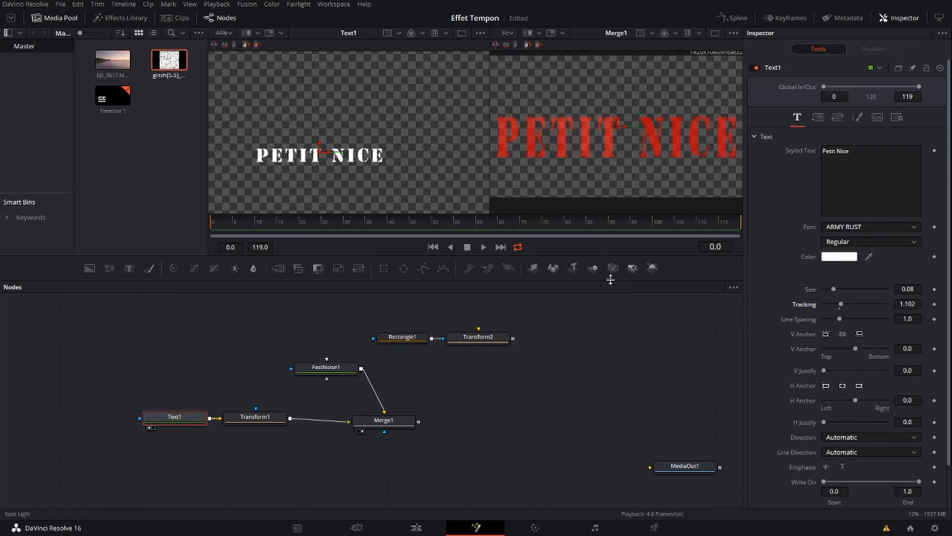
pyautogui.click(255, 417)
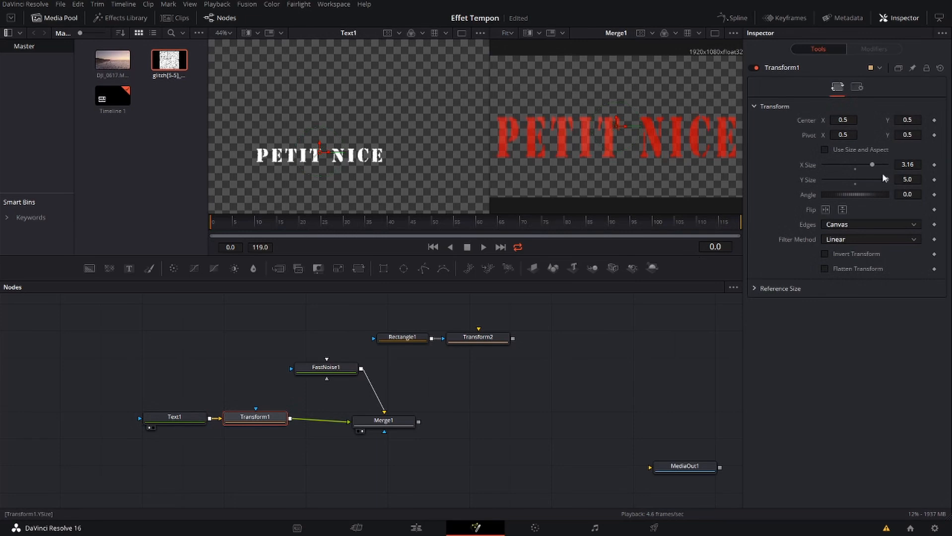
pyautogui.moveTo(872, 163); pyautogui.dragTo(871, 162)
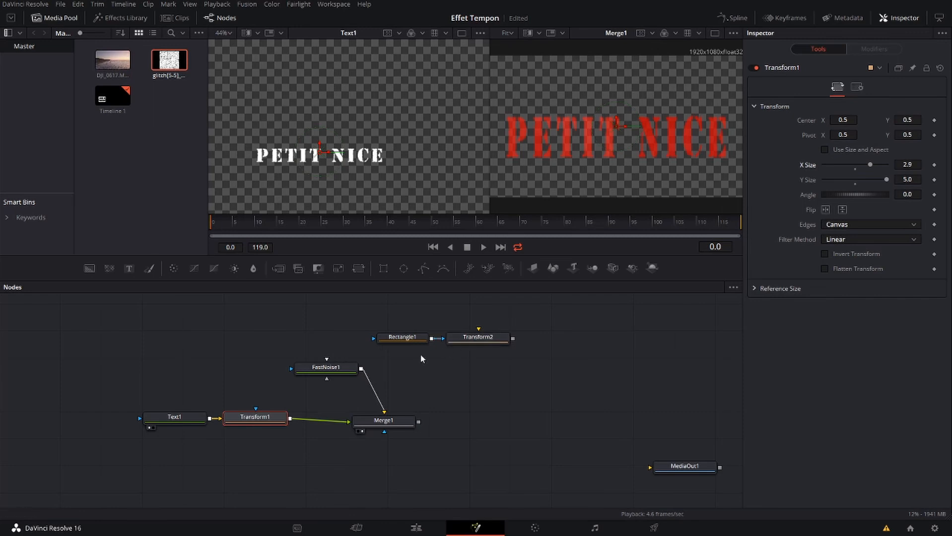
# View the rectangle branch, reconnect Rectangle1 to Transform2's main image input and place Rectangle1 directly above Transform2
pyautogui.click(382, 347)
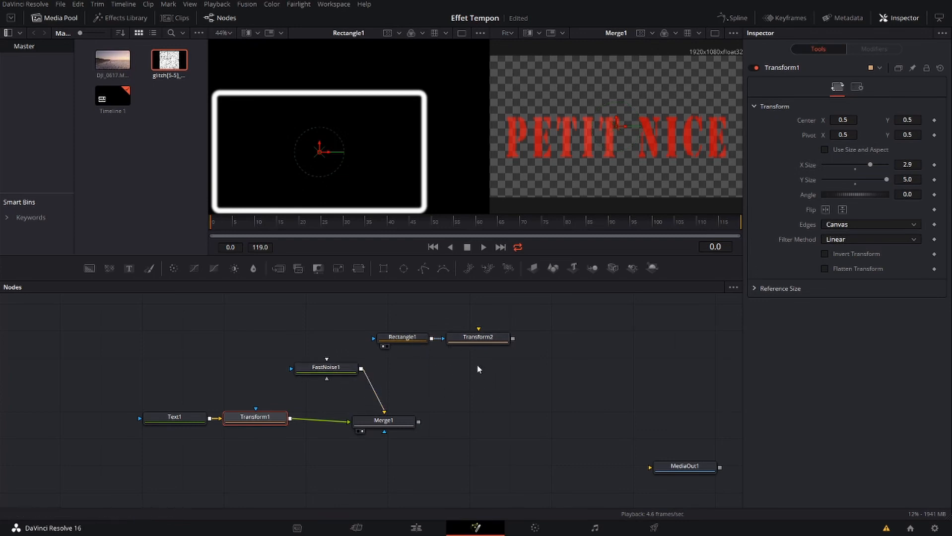
pyautogui.click(488, 342)
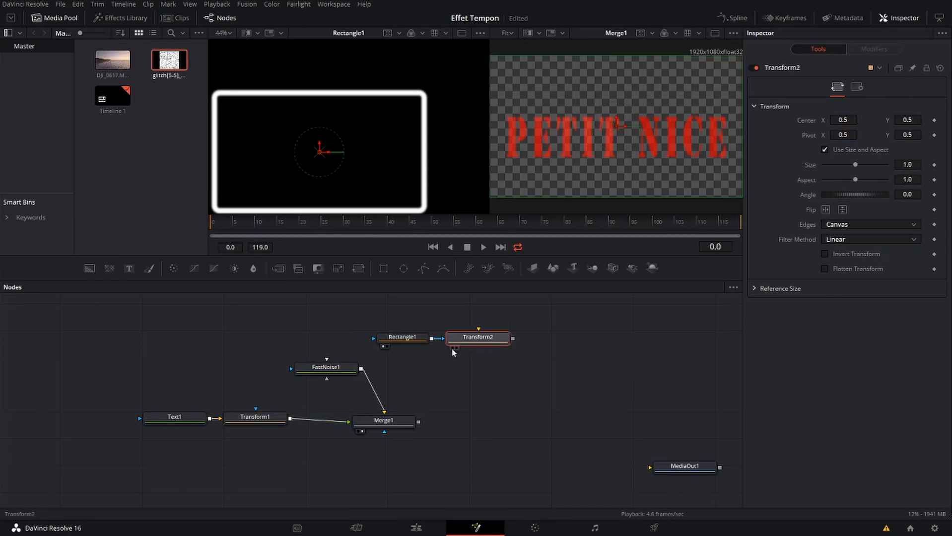
pyautogui.click(452, 347)
pyautogui.moveTo(440, 341); pyautogui.dragTo(478, 329)
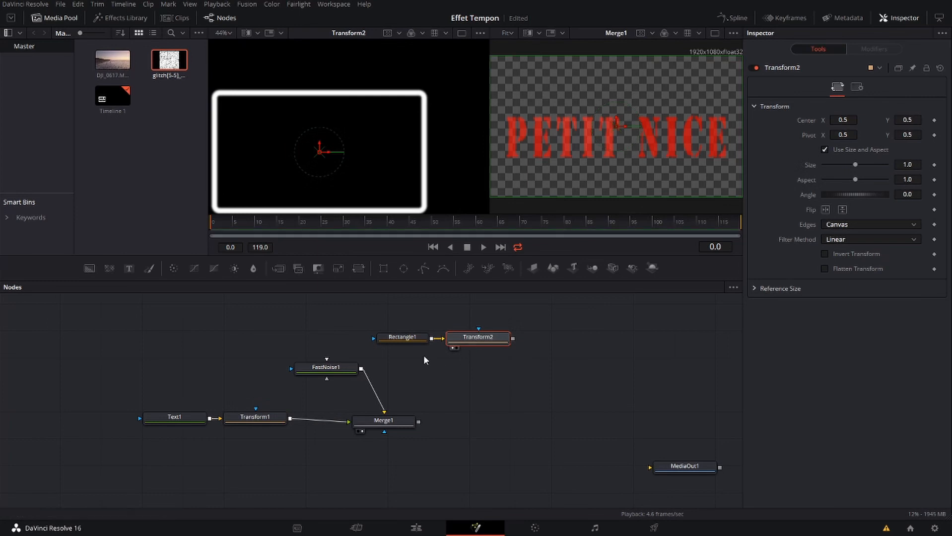
pyautogui.moveTo(390, 339); pyautogui.dragTo(466, 311)
pyautogui.click(465, 347)
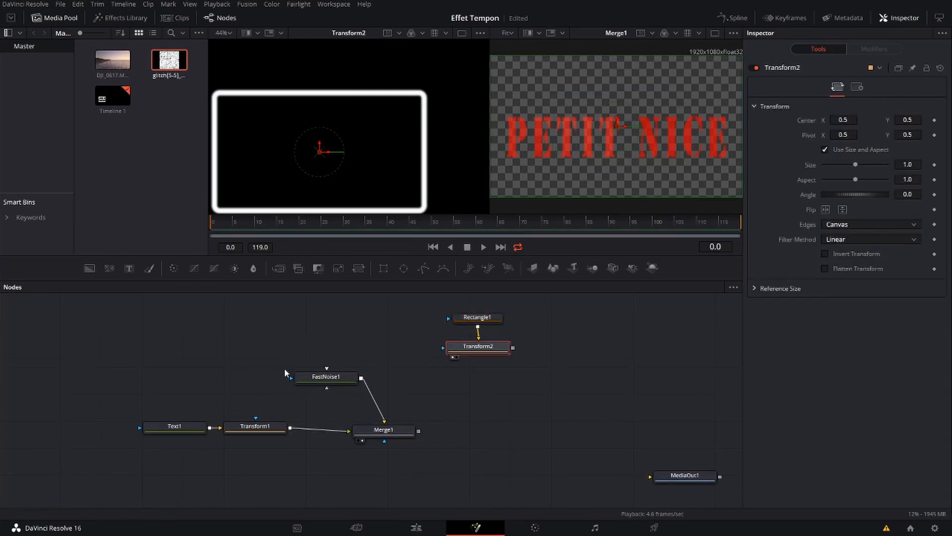
# Add a Merge node below Transform2 with FastNoise1 as background and Transform2 as foreground, and view it
pyautogui.click(278, 269)
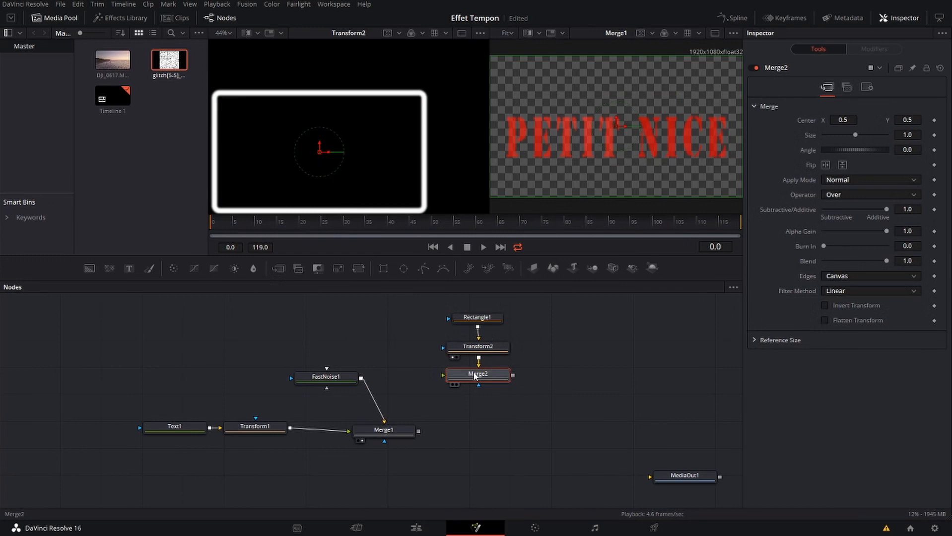
pyautogui.moveTo(361, 378); pyautogui.dragTo(472, 378)
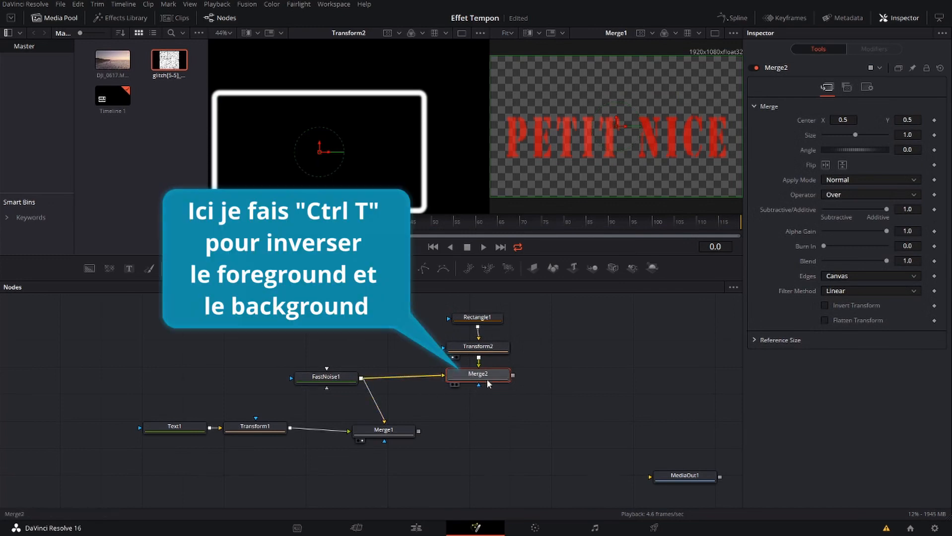
pyautogui.click(452, 385)
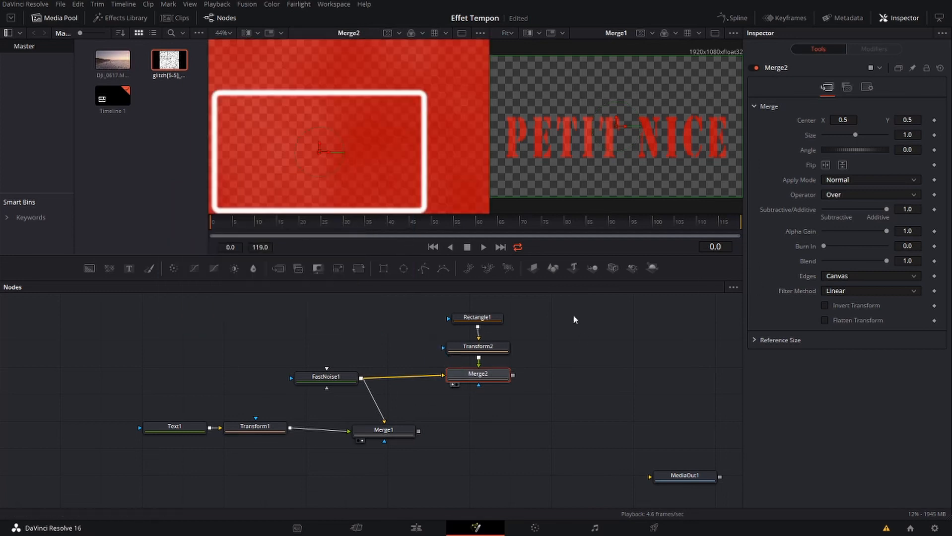
# Match Merge2 to Merge1's blending by setting its apply mode to Screen and its operator to In
pyautogui.click(912, 195)
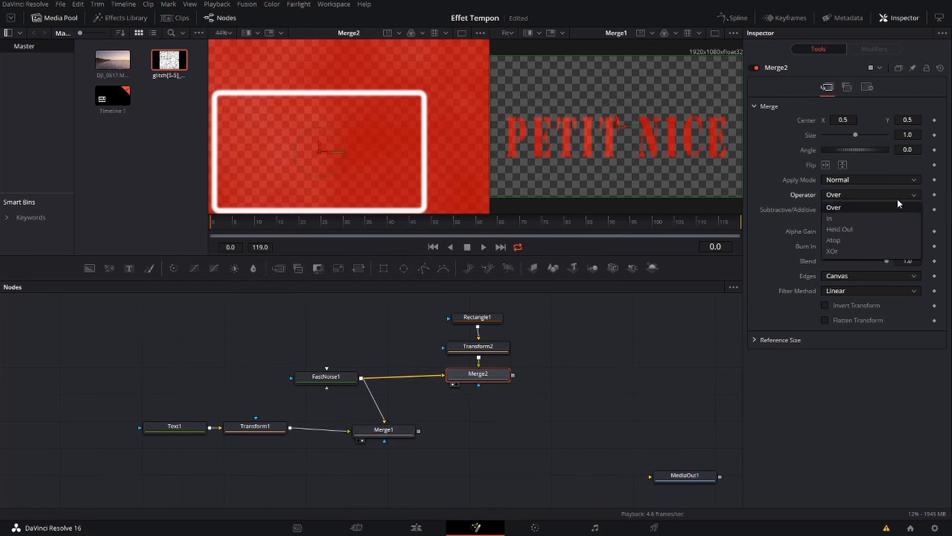
pyautogui.click(381, 429)
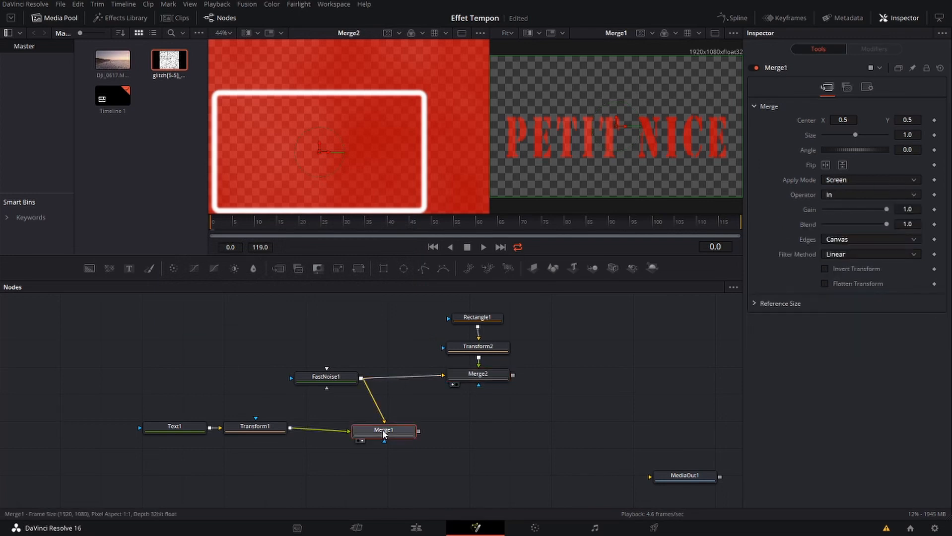
pyautogui.click(479, 373)
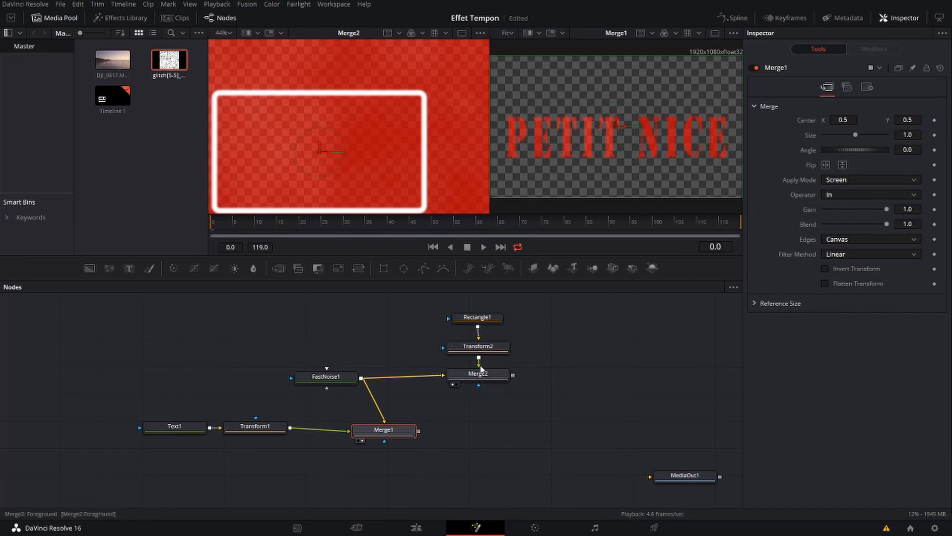
pyautogui.click(913, 182)
pyautogui.click(865, 203)
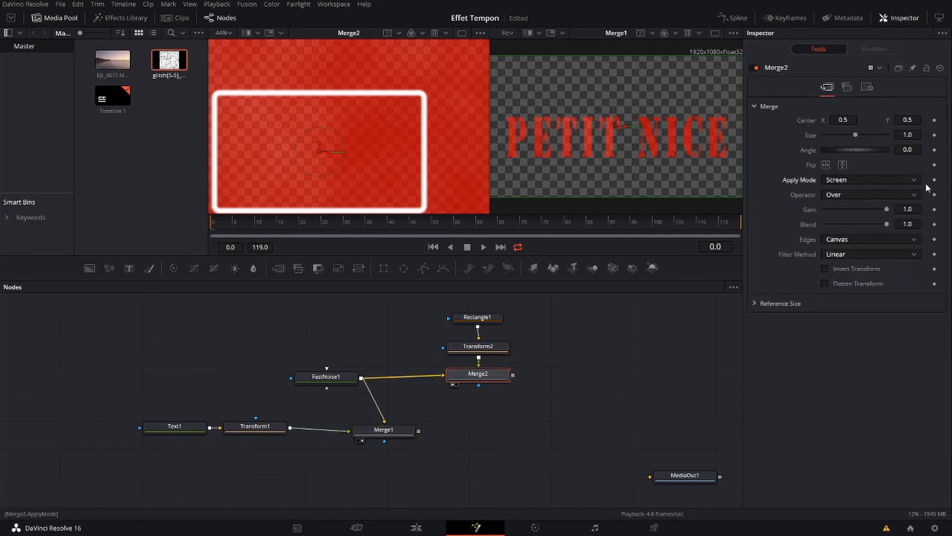
pyautogui.click(912, 193)
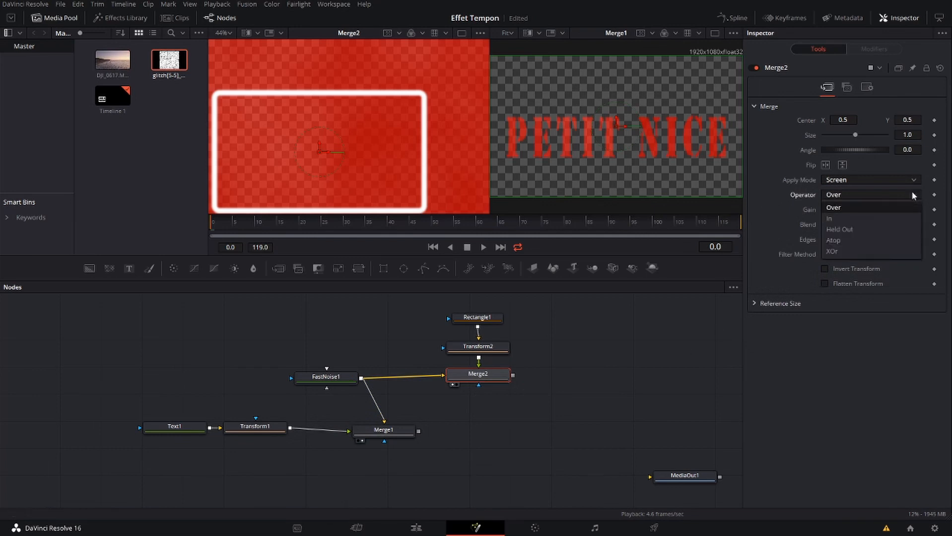
pyautogui.click(836, 219)
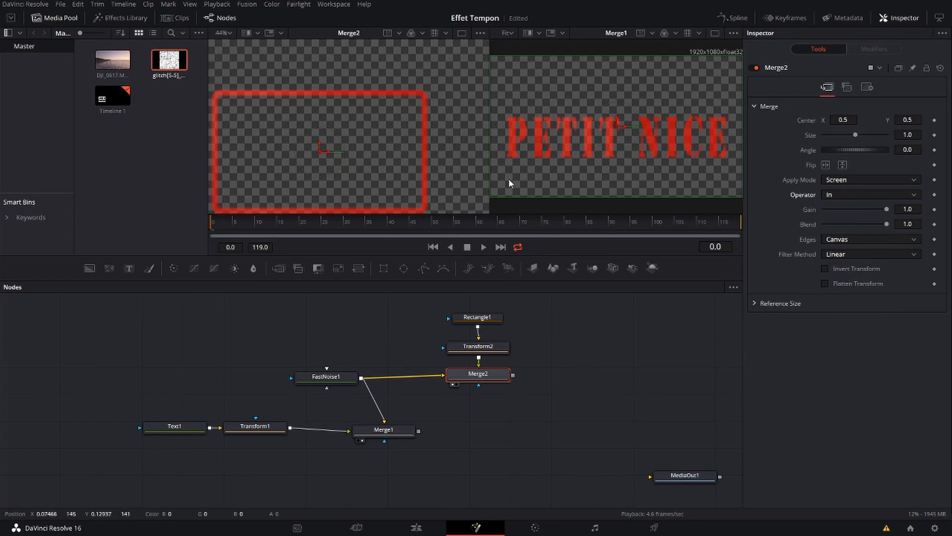
# Add a third Merge combining Merge2 as background with Merge1 as foreground, and display it in place of Merge1
pyautogui.moveTo(479, 377)
pyautogui.mouseDown()
pyautogui.moveTo(477, 395)
pyautogui.moveTo(476, 371)
pyautogui.moveTo(478, 381)
pyautogui.mouseUp()
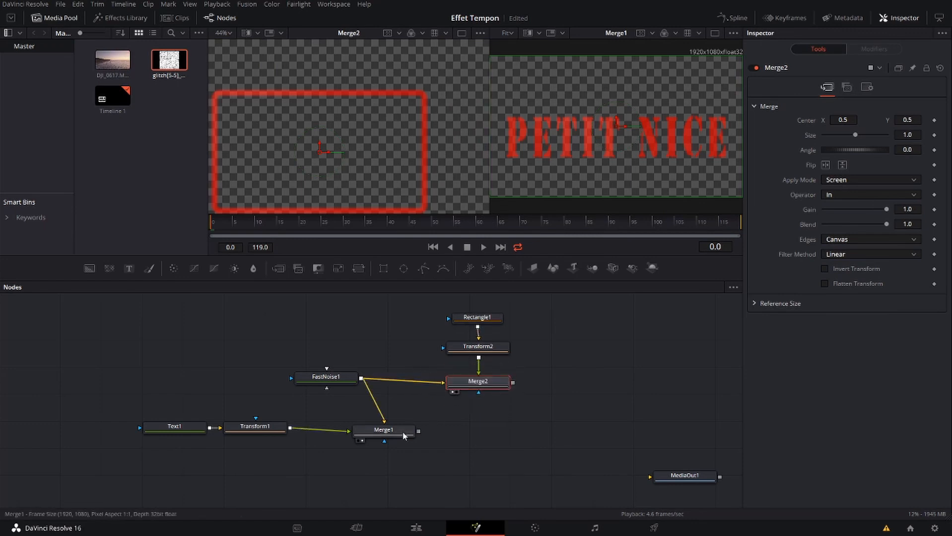
pyautogui.click(473, 429)
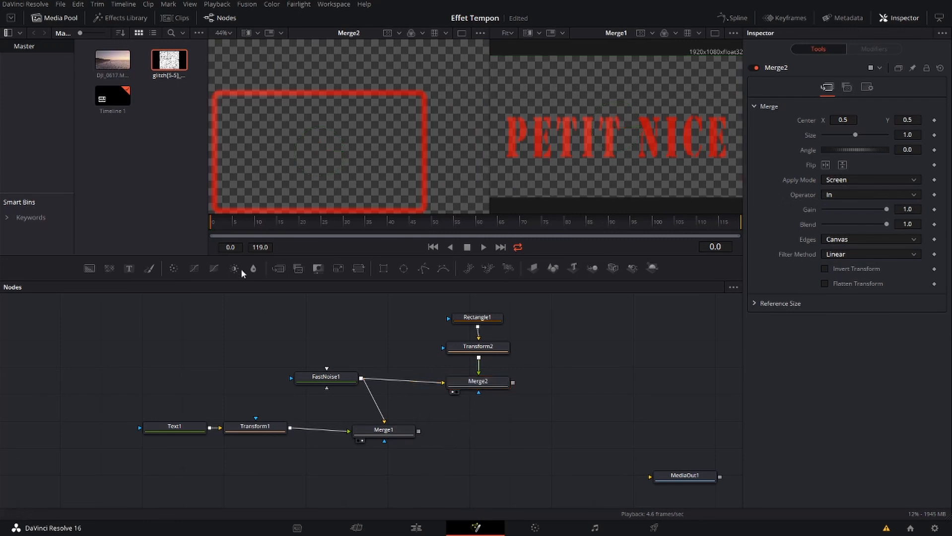
pyautogui.click(470, 383)
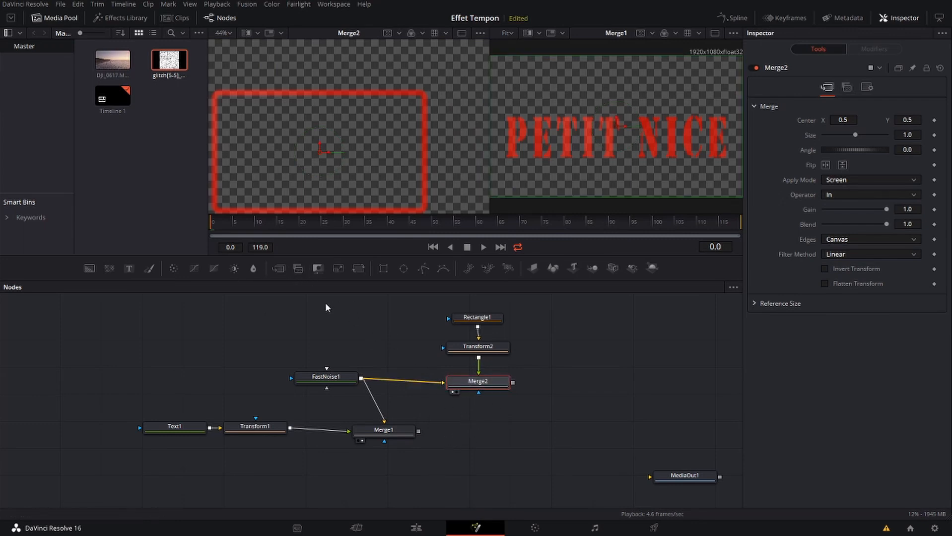
pyautogui.click(279, 268)
pyautogui.moveTo(443, 409); pyautogui.dragTo(469, 438)
pyautogui.press('2')
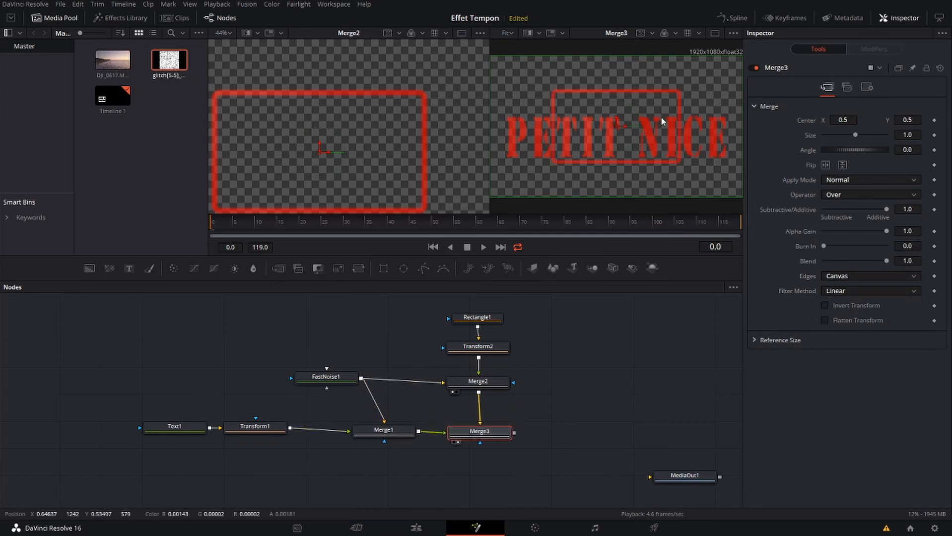
# Lower Rectangle1's centre to about Y 0.434 to line up with the lettering, and delete Transform2 from its branch
pyautogui.click(481, 317)
pyautogui.moveTo(611, 128); pyautogui.dragTo(616, 127)
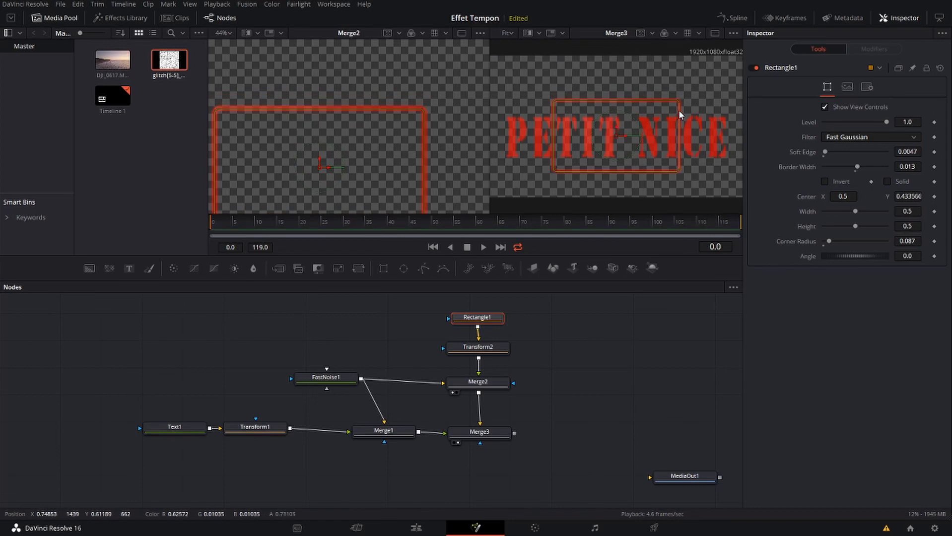
pyautogui.click(491, 347)
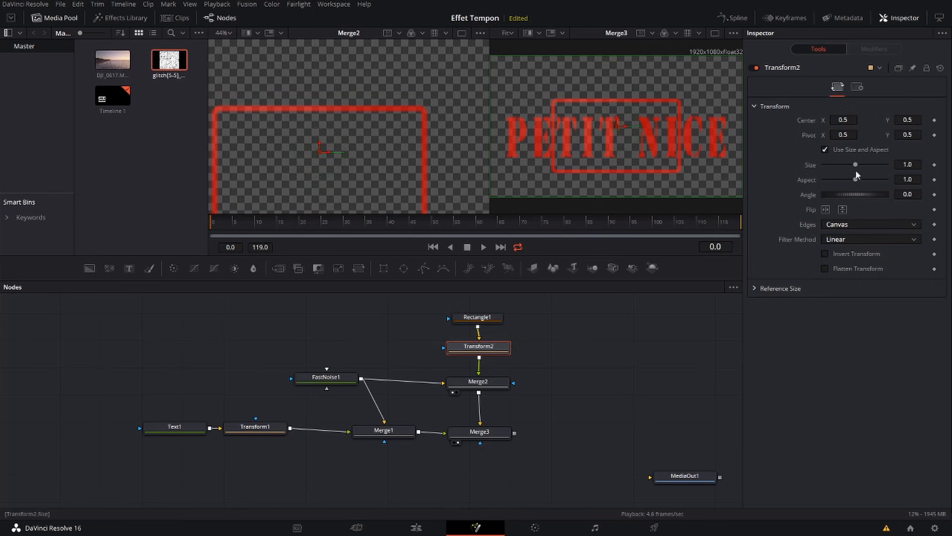
pyautogui.click(827, 149)
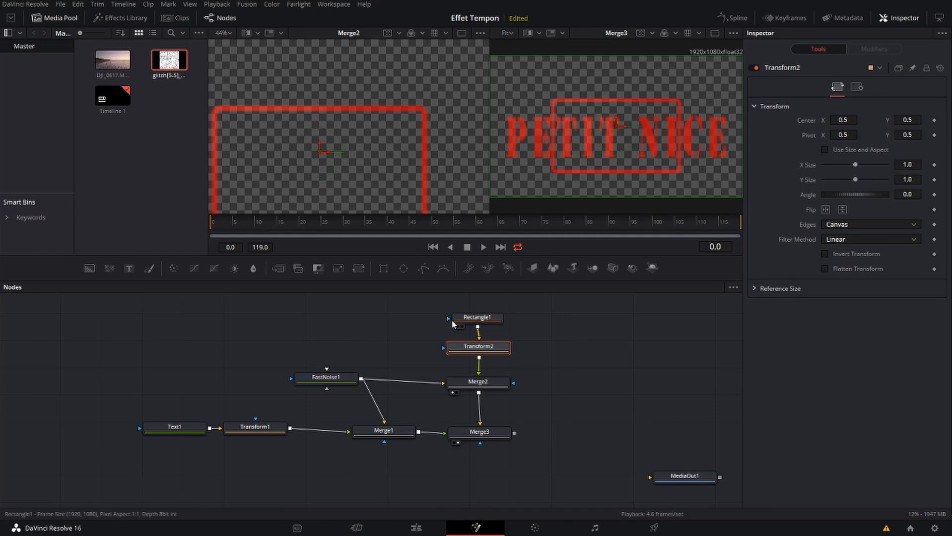
pyautogui.moveTo(487, 350)
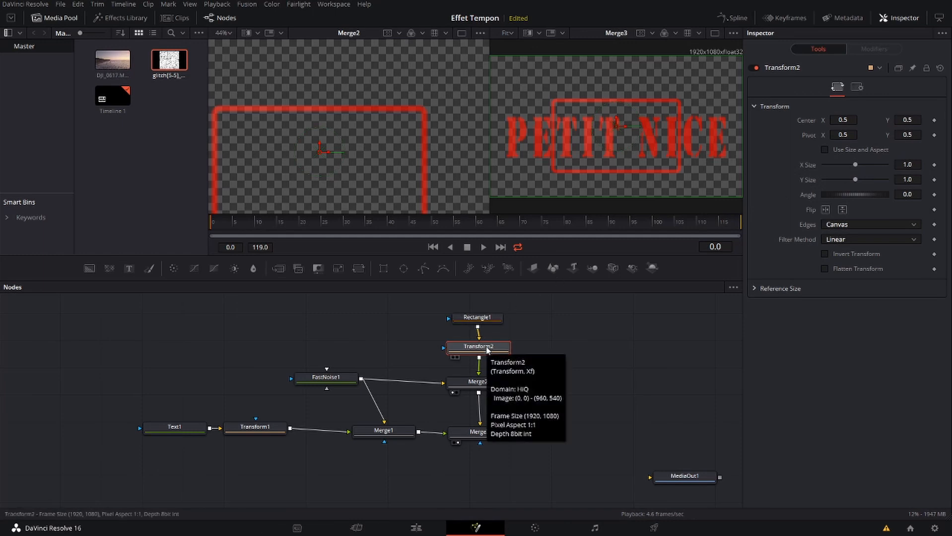
pyautogui.press('Delete')
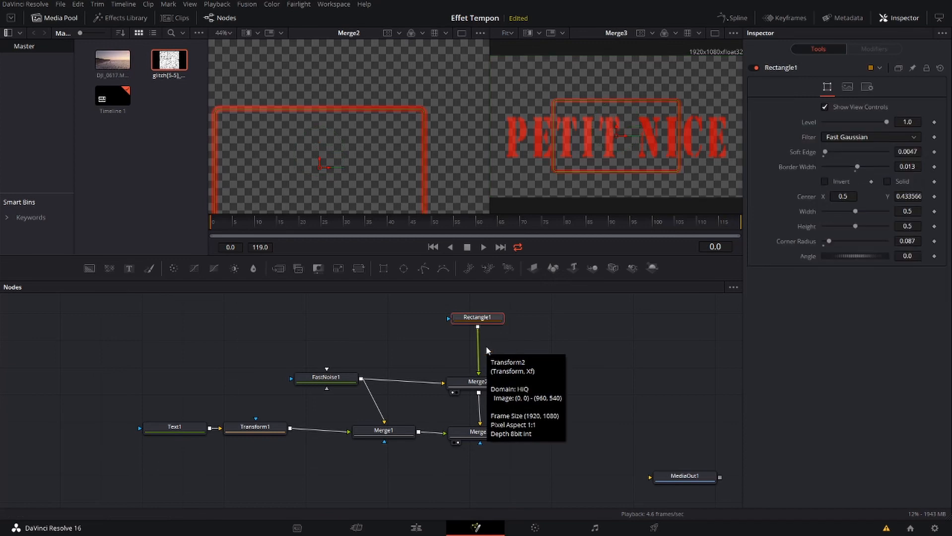
# Resize Rectangle1 to frame the lettering, about 0.917 wide and 0.374 high, with its centre at about Y 0.43
pyautogui.moveTo(477, 318); pyautogui.dragTo(479, 354)
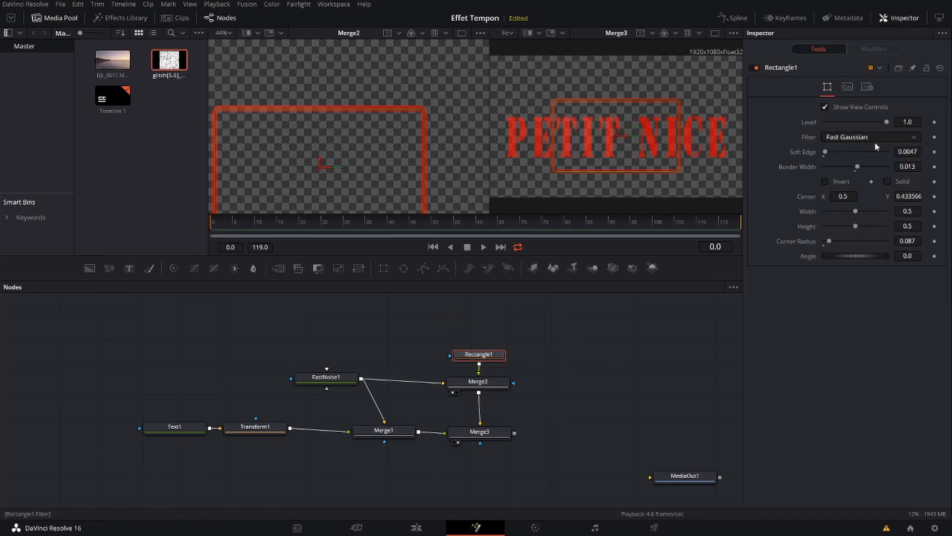
pyautogui.moveTo(679, 139); pyautogui.dragTo(730, 140)
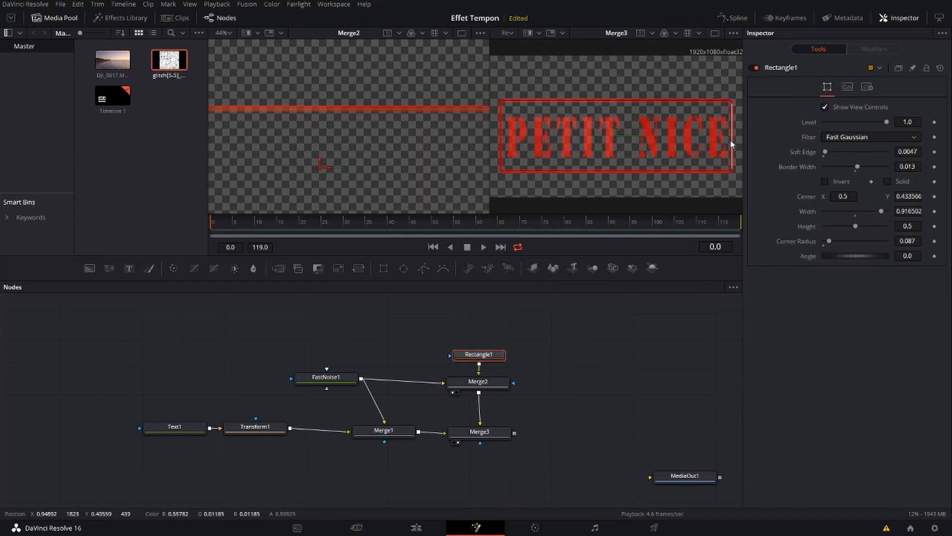
pyautogui.moveTo(695, 100); pyautogui.dragTo(698, 110)
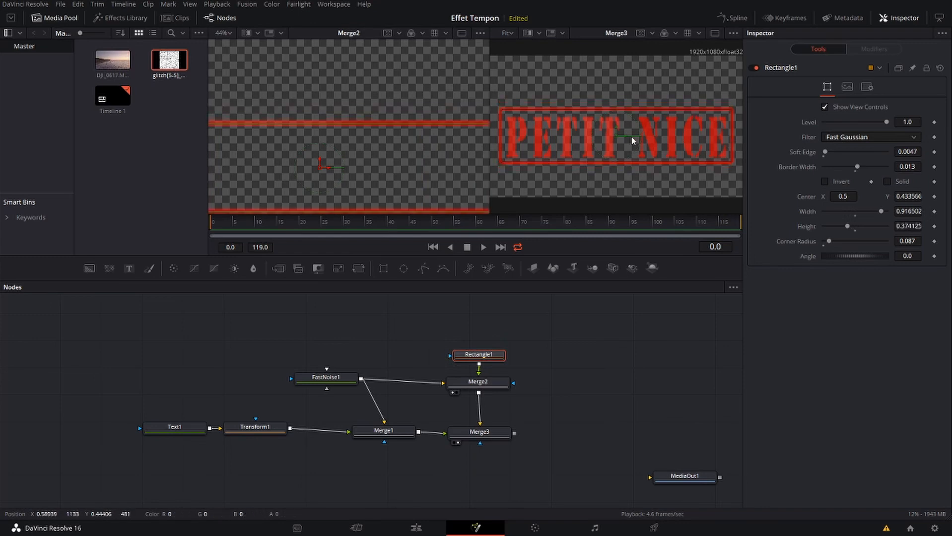
pyautogui.moveTo(616, 128); pyautogui.dragTo(617, 129)
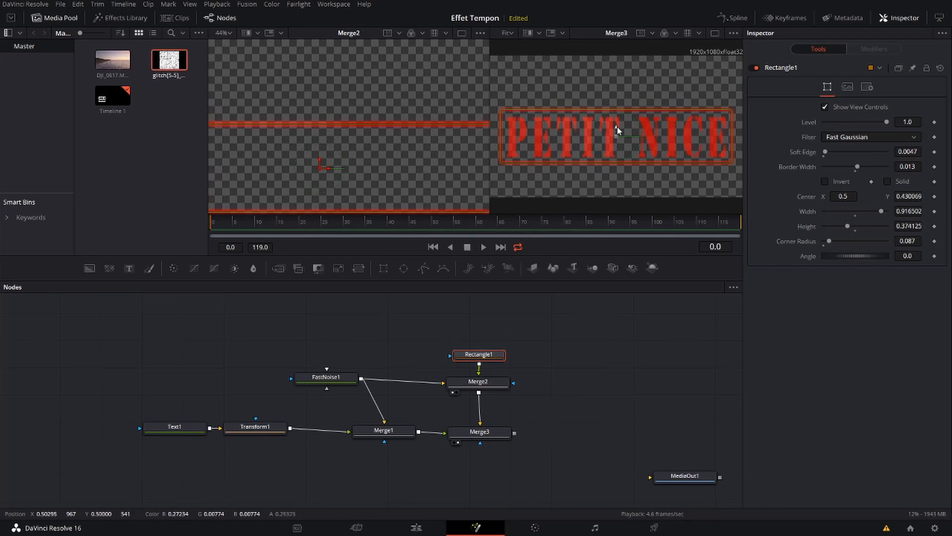
pyautogui.click(609, 356)
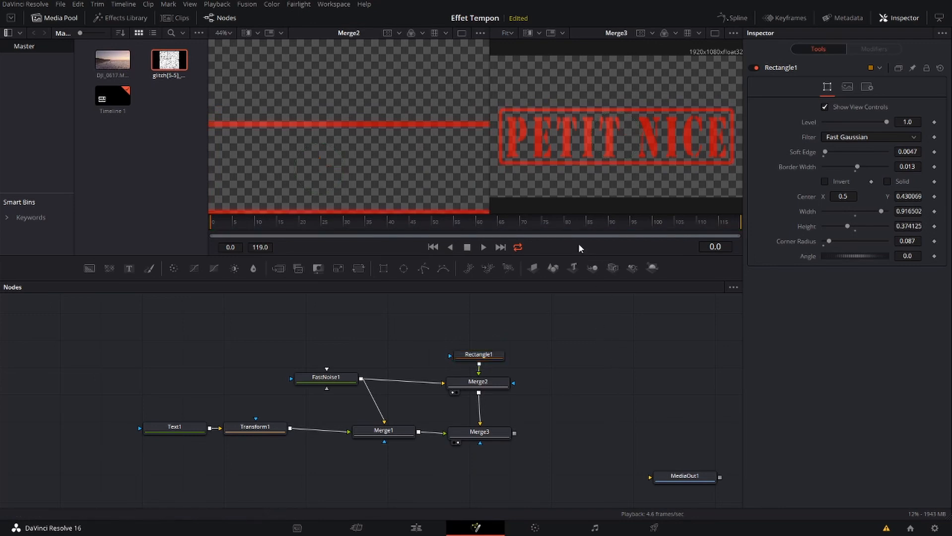
# Connect Merge3 to MediaOut1, check the stamp over the footage in the timeline at 00:00:05:12, and align MediaOut1 with Merge3's row
pyautogui.click(408, 529)
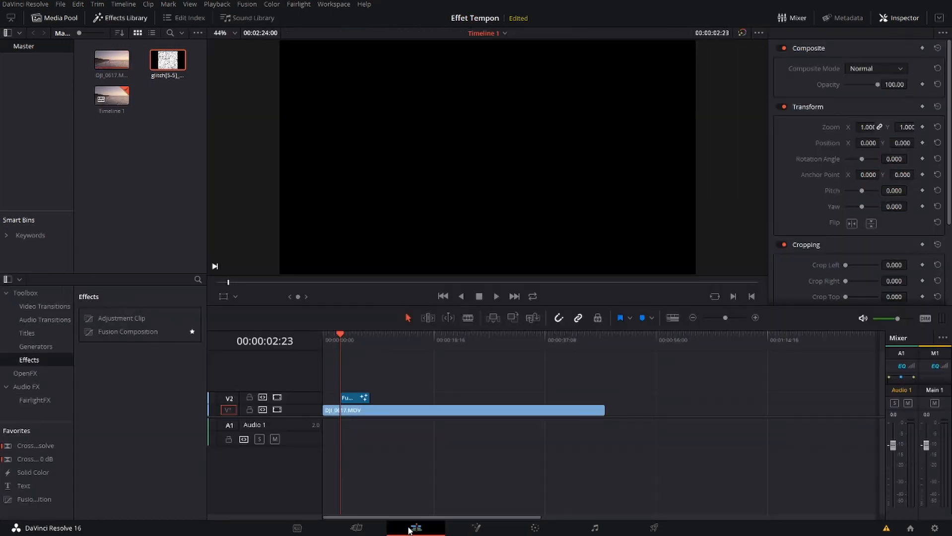
pyautogui.click(356, 338)
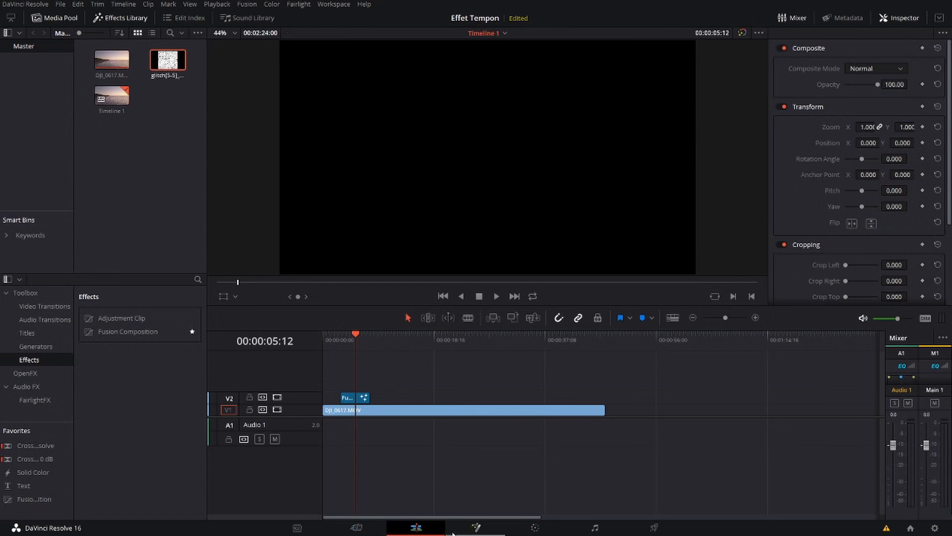
pyautogui.click(475, 526)
pyautogui.moveTo(514, 433); pyautogui.dragTo(651, 476)
pyautogui.click(415, 528)
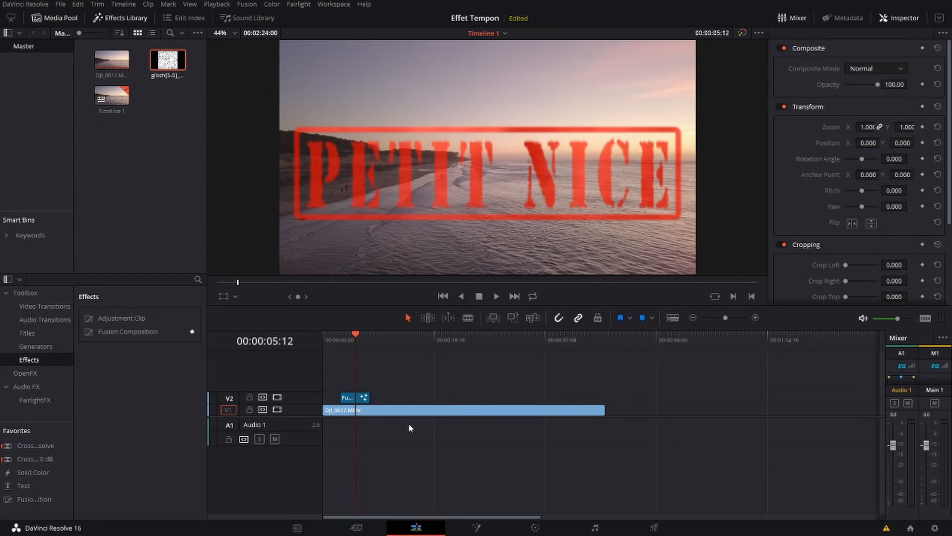
pyautogui.click(474, 527)
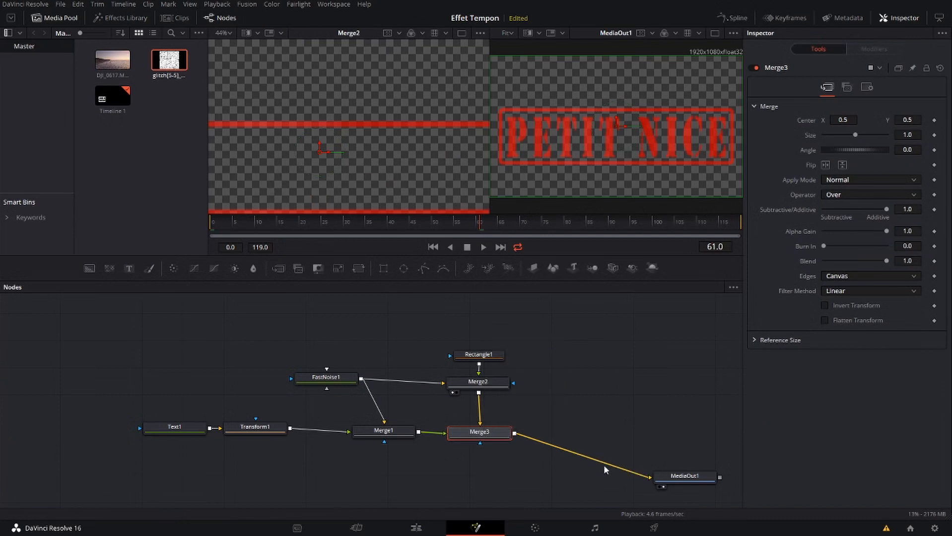
pyautogui.moveTo(664, 477); pyautogui.dragTo(667, 431)
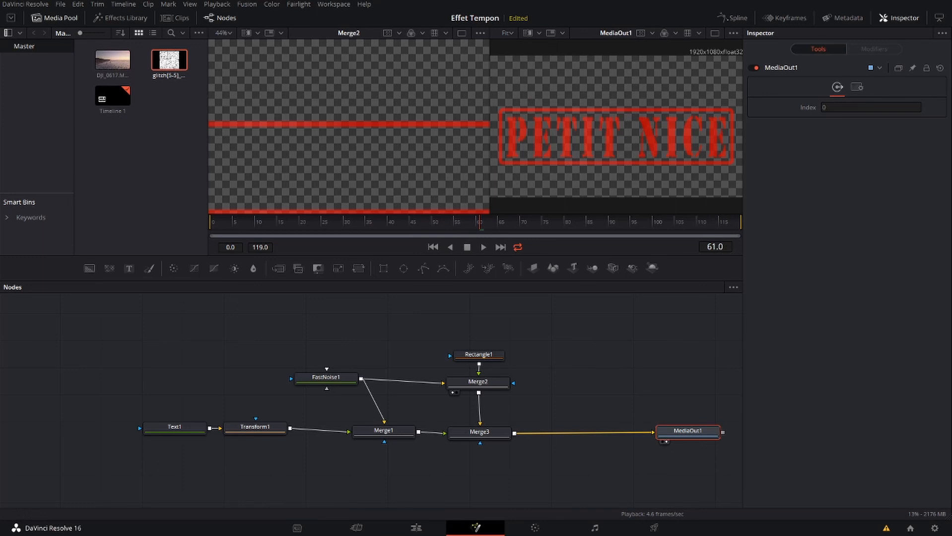
# Import Tempon.jpg into the media pool and add it to the composition as a media node above the chain, showing it in the viewer
pyautogui.moveTo(453, 233); pyautogui.dragTo(158, 105)
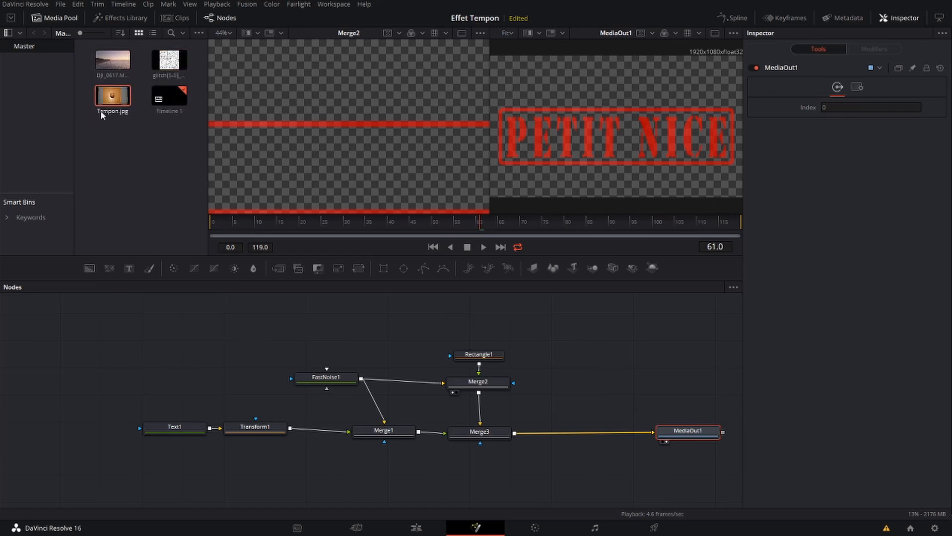
pyautogui.moveTo(104, 102); pyautogui.dragTo(583, 335)
pyautogui.click(558, 339)
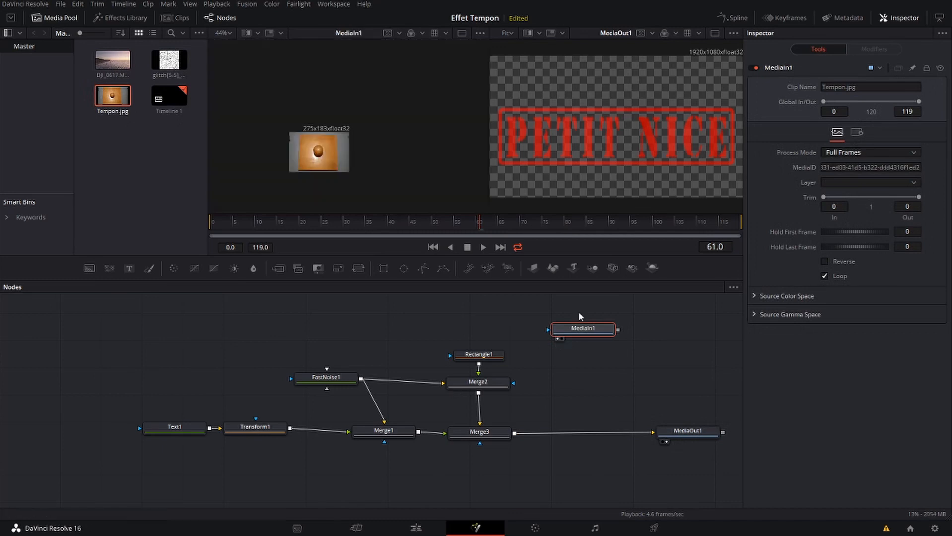
pyautogui.moveTo(583, 323)
pyautogui.mouseDown()
pyautogui.moveTo(598, 334)
pyautogui.moveTo(585, 335)
pyautogui.mouseUp()
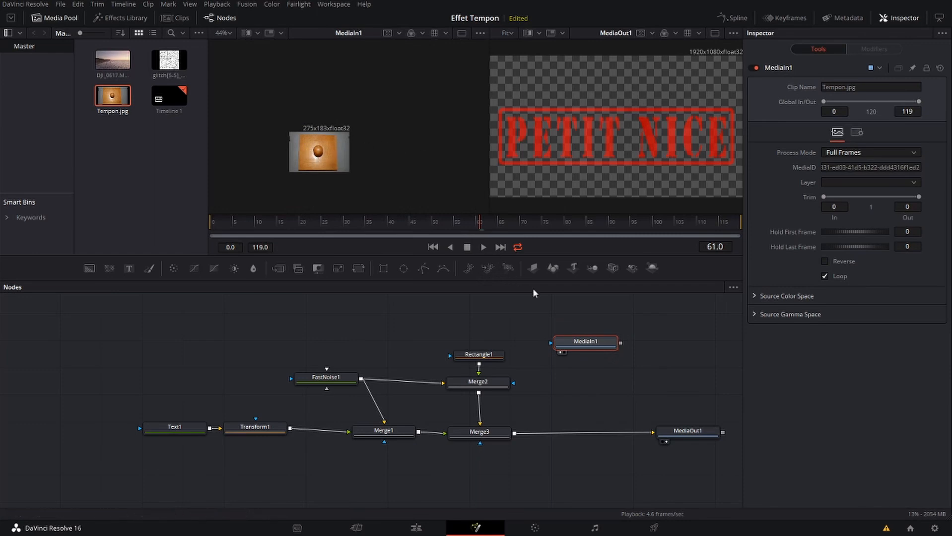
pyautogui.scroll(2, 403, 170)
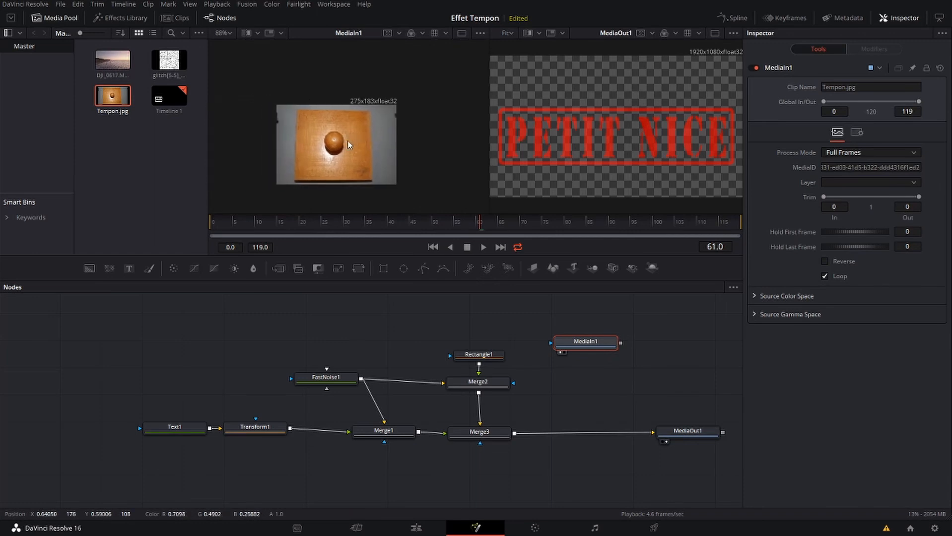
pyautogui.scroll(2, 345, 143)
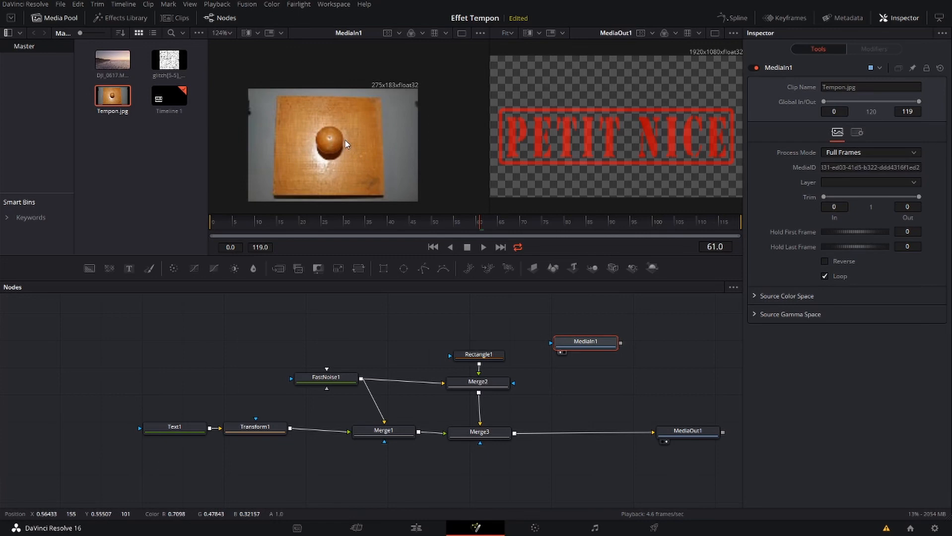
# Add a Crop node after MediaIn1, arrange it directly below, and display it in the viewer
pyautogui.moveTo(603, 344); pyautogui.dragTo(593, 328)
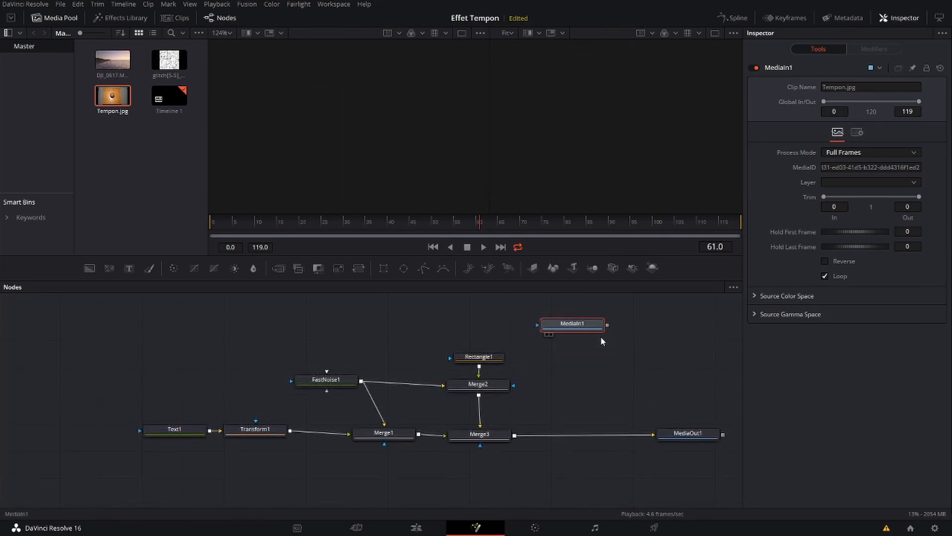
pyautogui.hotkey('shift', 'space')
pyautogui.write('Box Blur')
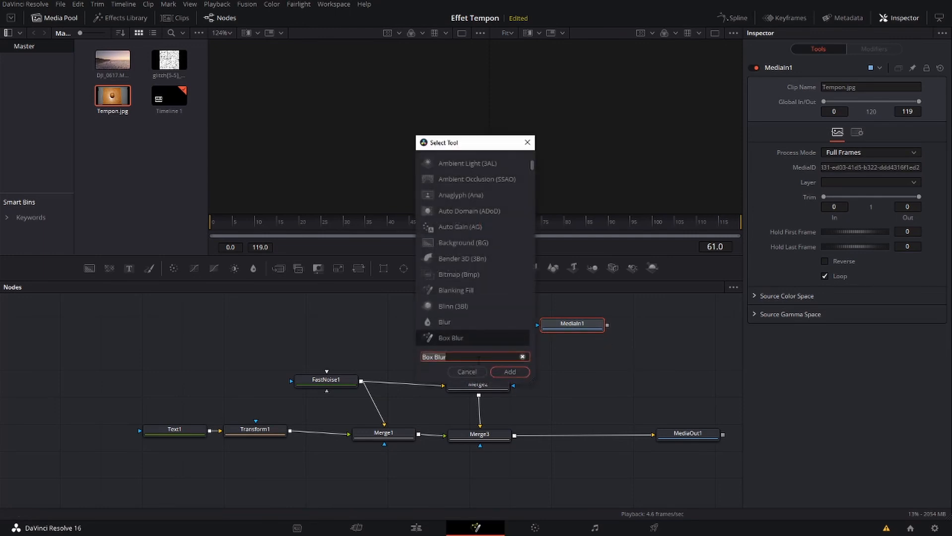
pyautogui.write('crop')
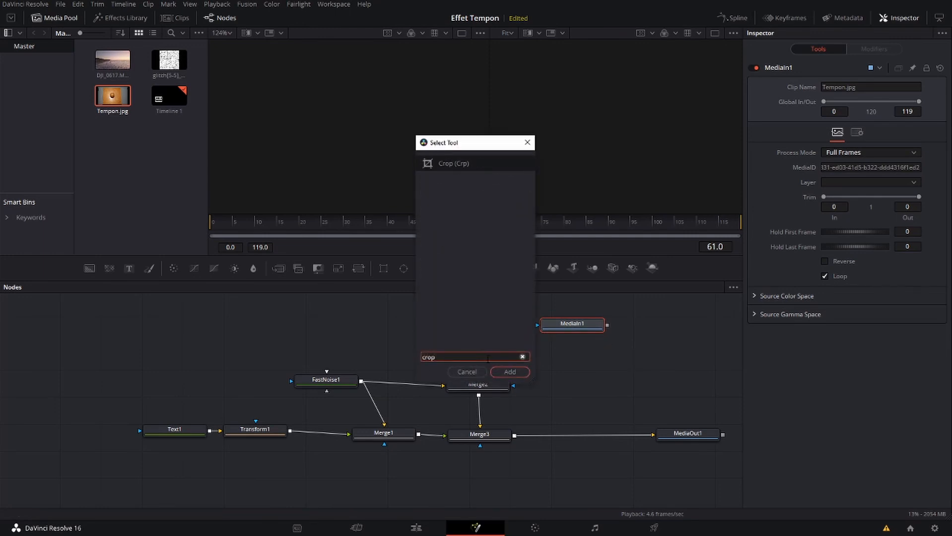
pyautogui.click(509, 372)
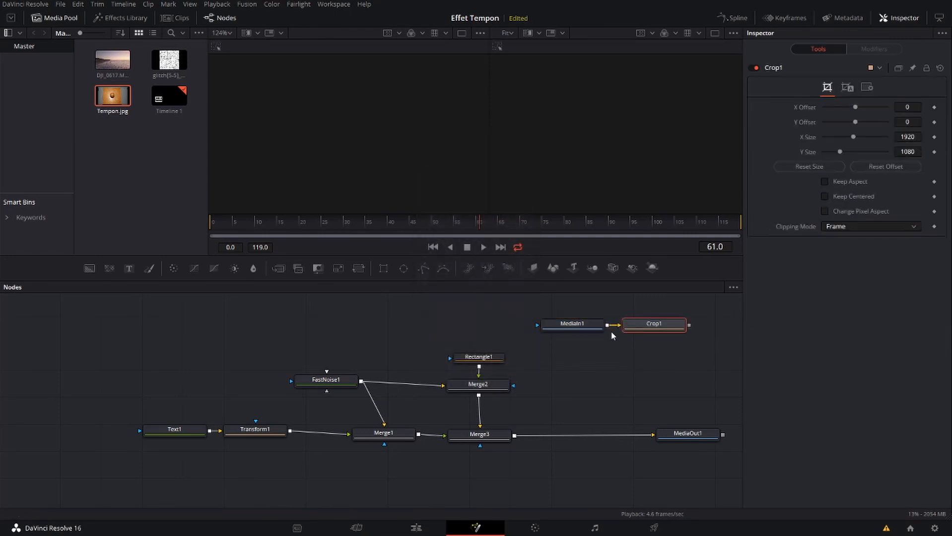
pyautogui.moveTo(629, 328); pyautogui.dragTo(573, 361)
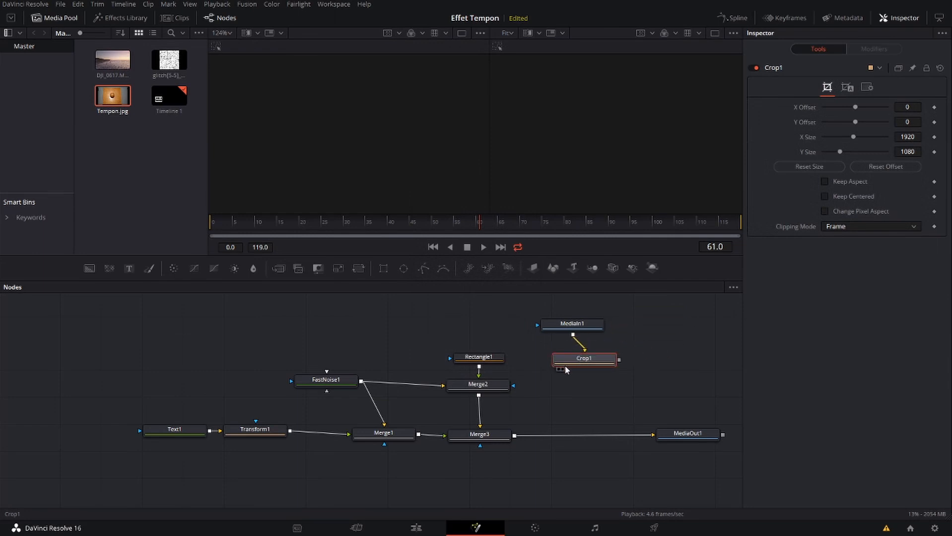
pyautogui.click(562, 370)
pyautogui.moveTo(573, 328); pyautogui.dragTo(587, 323)
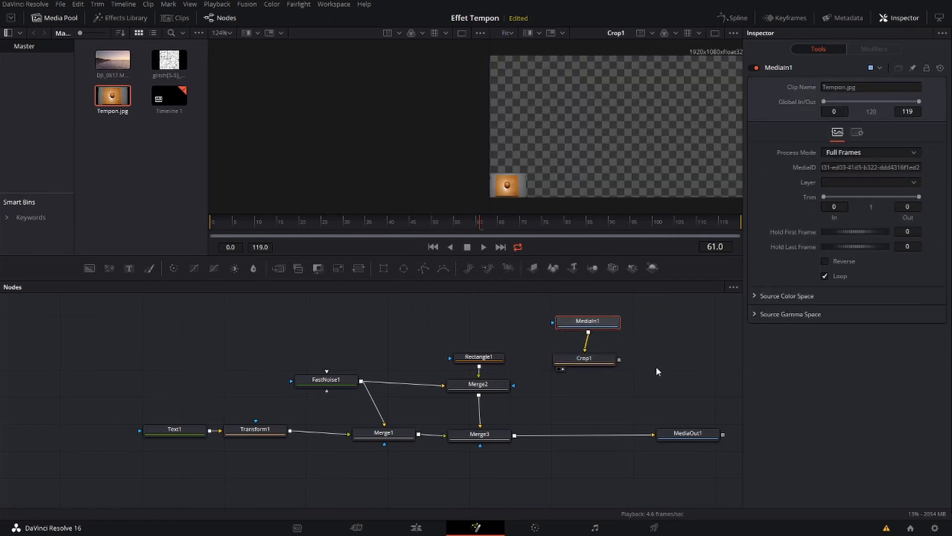
# Crop the stamp photo to its wooden block with X offset 50, Y offset 40, X size 162 and Y size 130
pyautogui.click(596, 360)
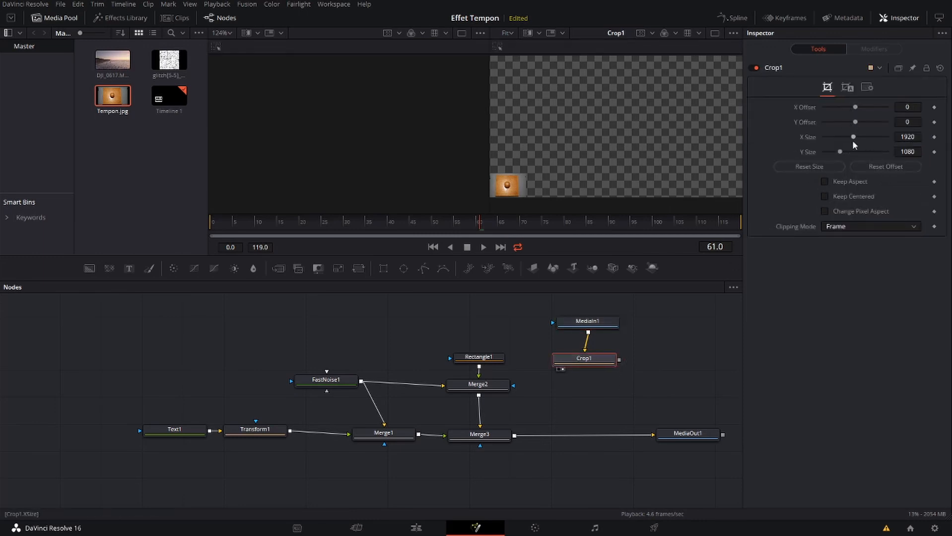
pyautogui.moveTo(855, 107); pyautogui.dragTo(826, 130)
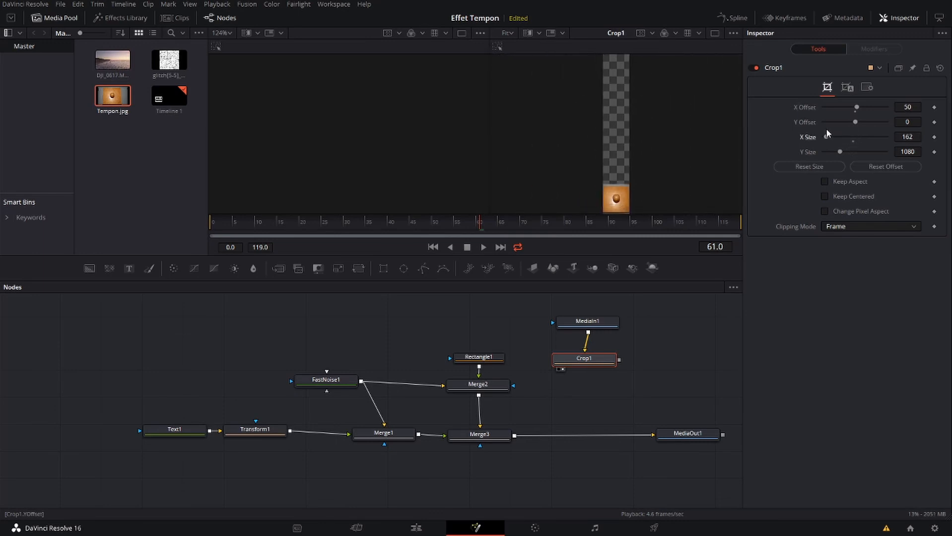
pyautogui.click(855, 121)
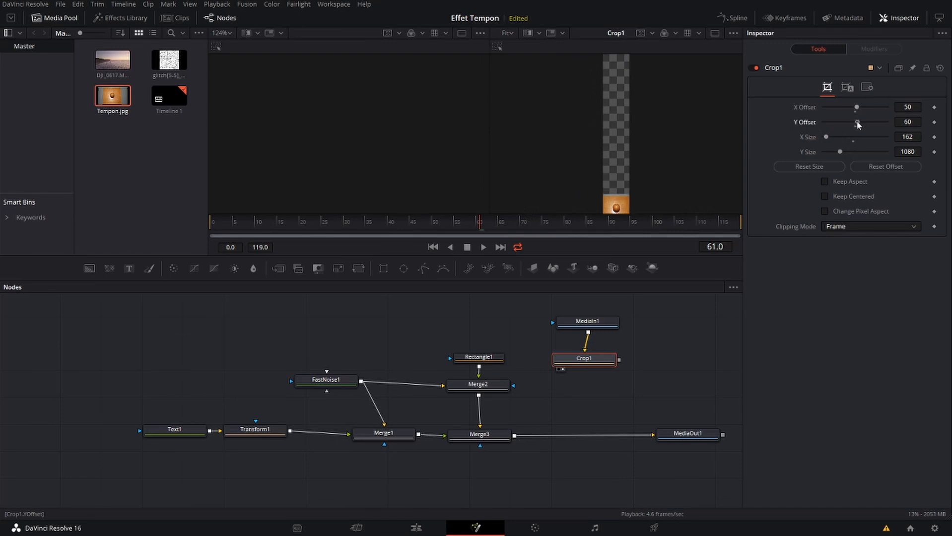
pyautogui.moveTo(856, 122); pyautogui.dragTo(824, 137)
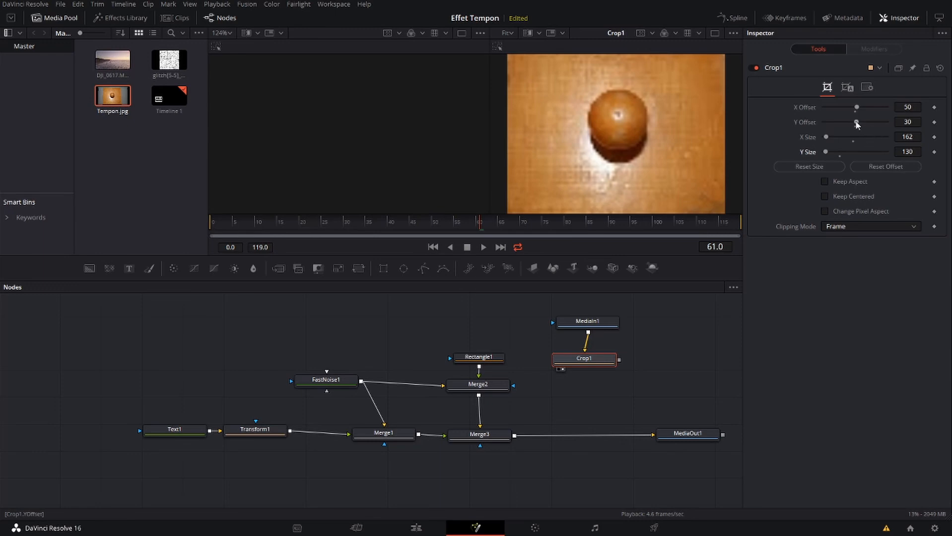
pyautogui.moveTo(855, 121); pyautogui.dragTo(854, 121)
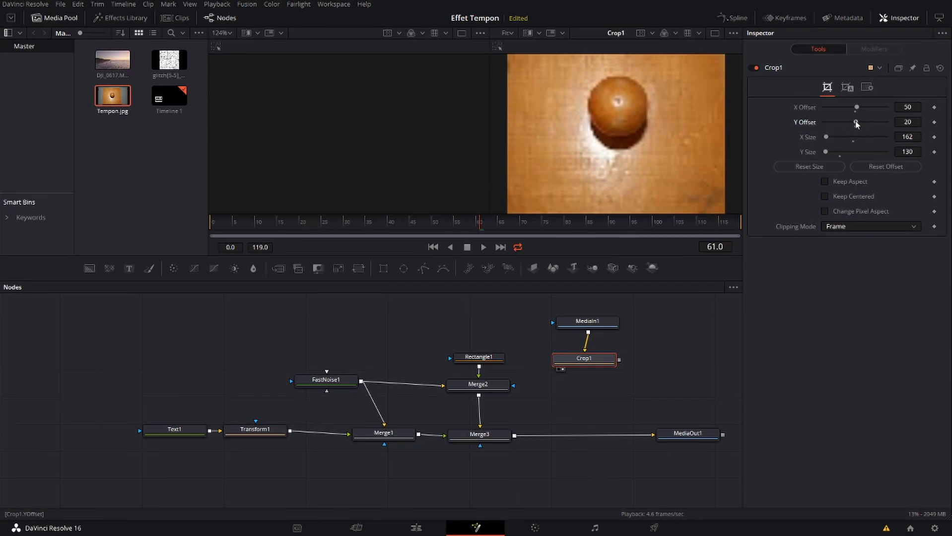
pyautogui.moveTo(856, 122); pyautogui.dragTo(858, 122)
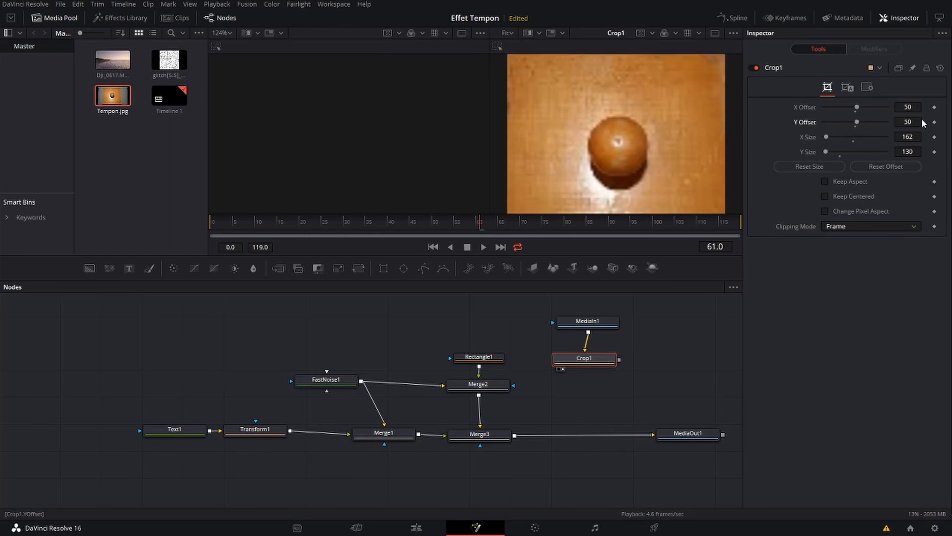
pyautogui.write('40')
pyautogui.press('Tab')
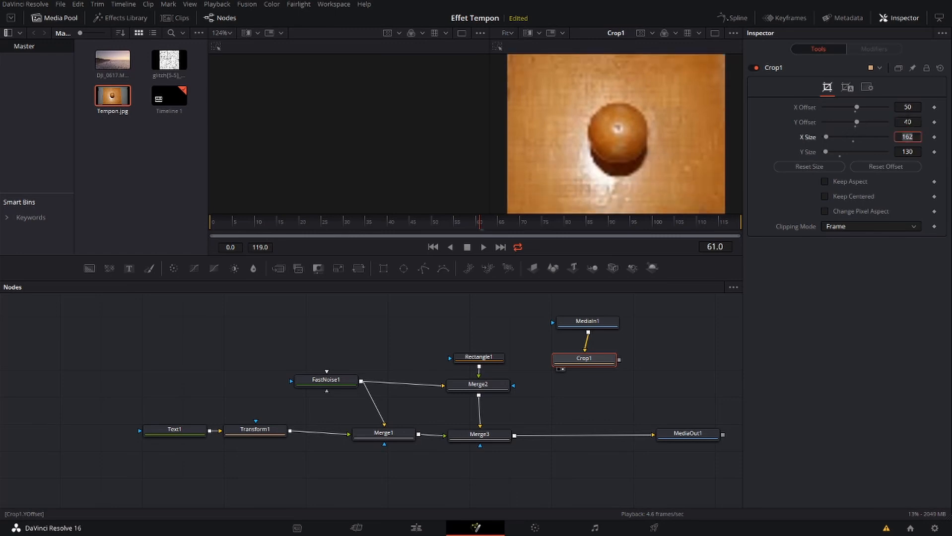
# Add and view a Transform below Crop1, turn off Use Size and Aspect, and set X size to 0.88 and Y size to 0.3
pyautogui.moveTo(595, 362); pyautogui.dragTo(598, 350)
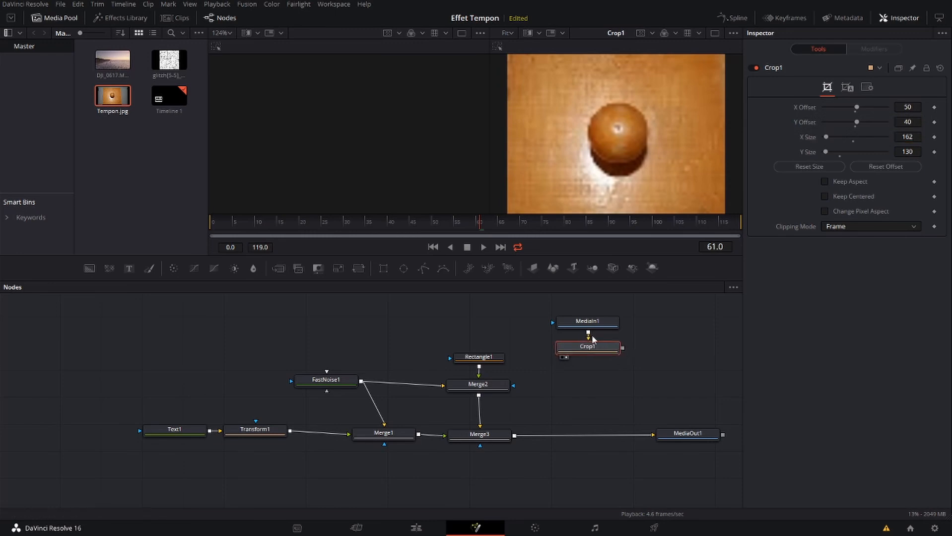
pyautogui.click(358, 268)
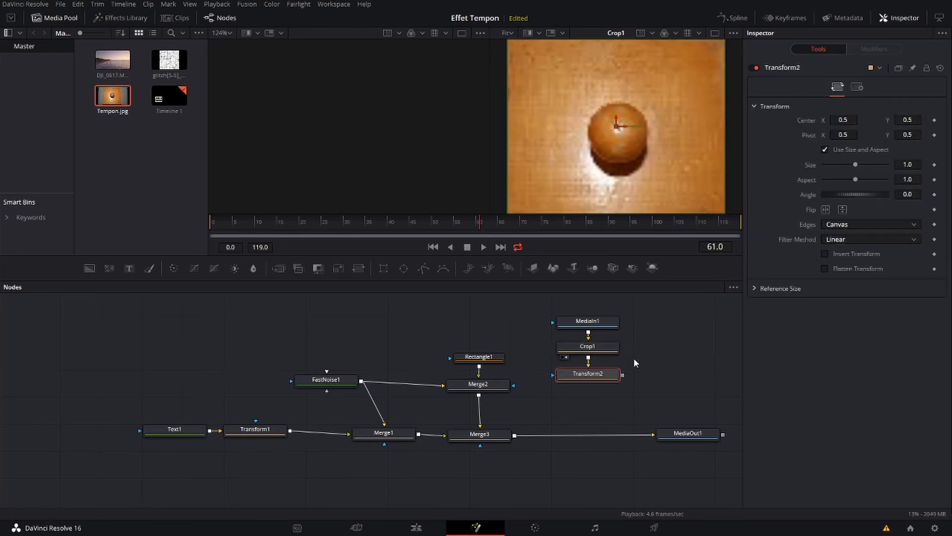
pyautogui.click(566, 385)
pyautogui.moveTo(855, 165); pyautogui.dragTo(850, 165)
pyautogui.click(825, 150)
pyautogui.moveTo(854, 180)
pyautogui.mouseDown()
pyautogui.moveTo(834, 178)
pyautogui.moveTo(852, 164)
pyautogui.mouseUp()
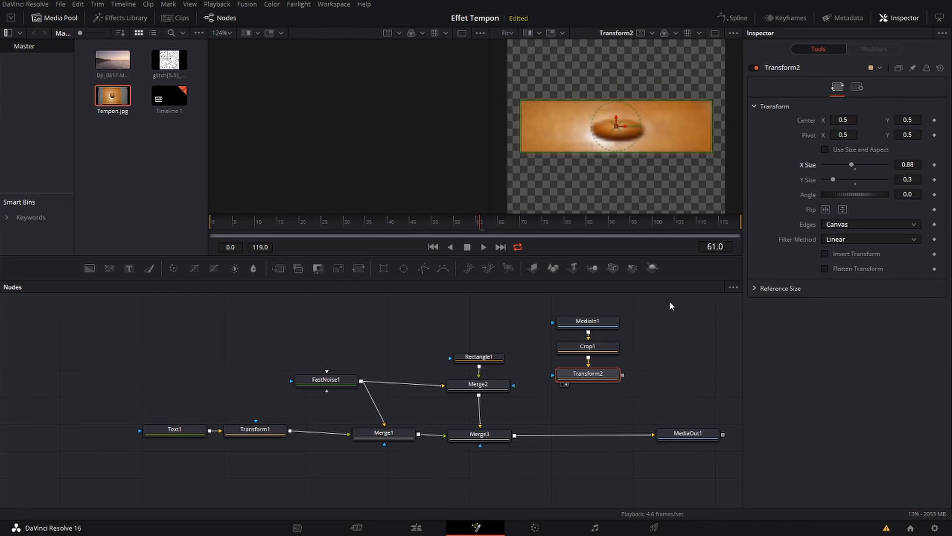
# Make room before MediaOut1 and insert a Transform node between Merge3 and MediaOut1
pyautogui.click(492, 437)
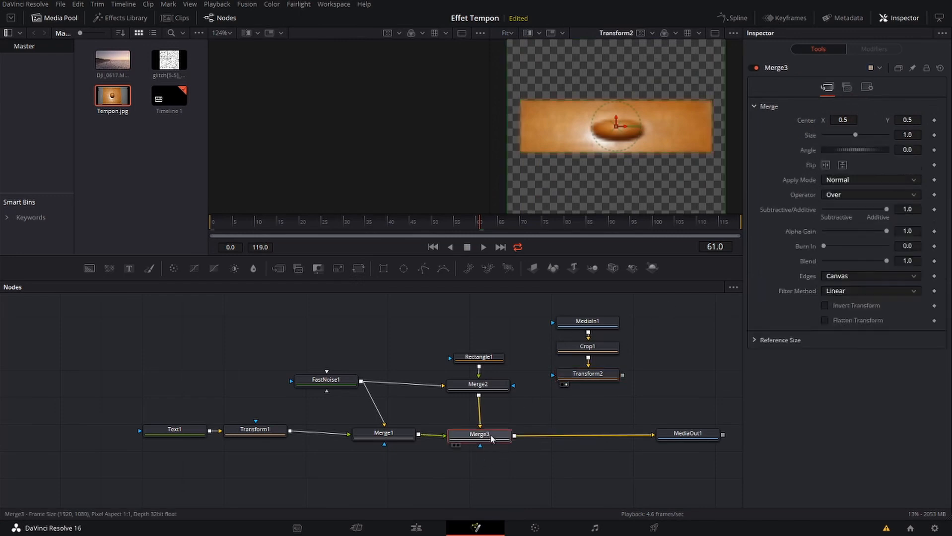
pyautogui.moveTo(687, 435)
pyautogui.mouseDown()
pyautogui.moveTo(721, 435)
pyautogui.moveTo(691, 437)
pyautogui.mouseUp()
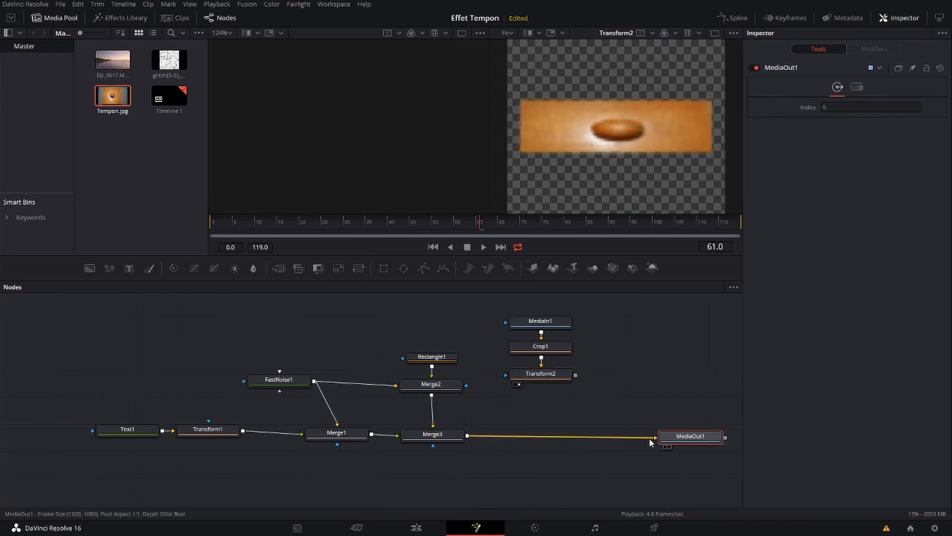
pyautogui.click(446, 439)
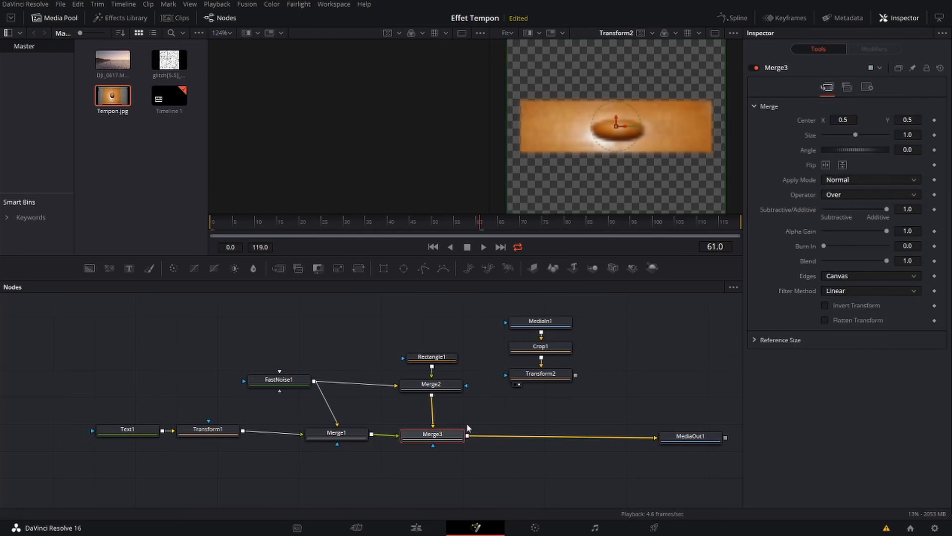
pyautogui.click(355, 269)
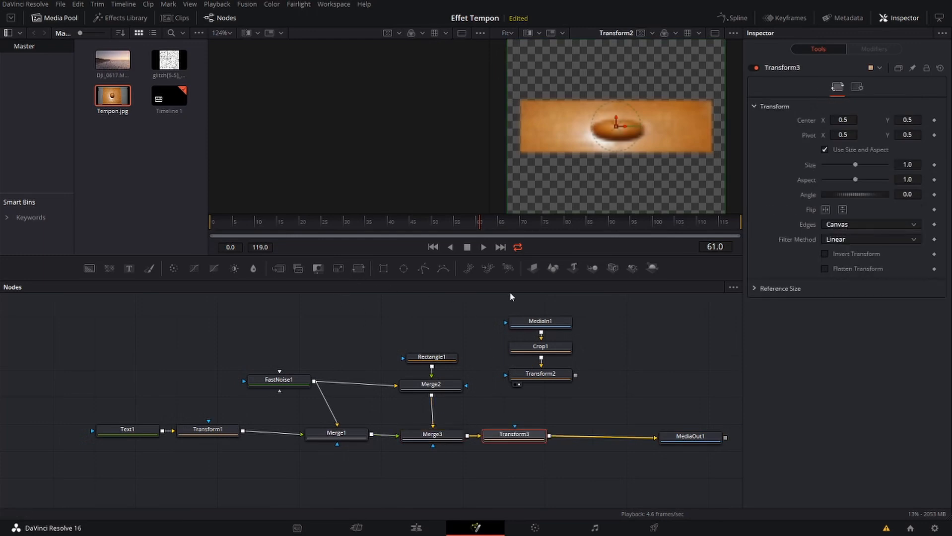
# Make room after Transform3, insert a Merge node there with Transform2 as its foreground, and display the merge in the viewer
pyautogui.moveTo(501, 307); pyautogui.dragTo(611, 405)
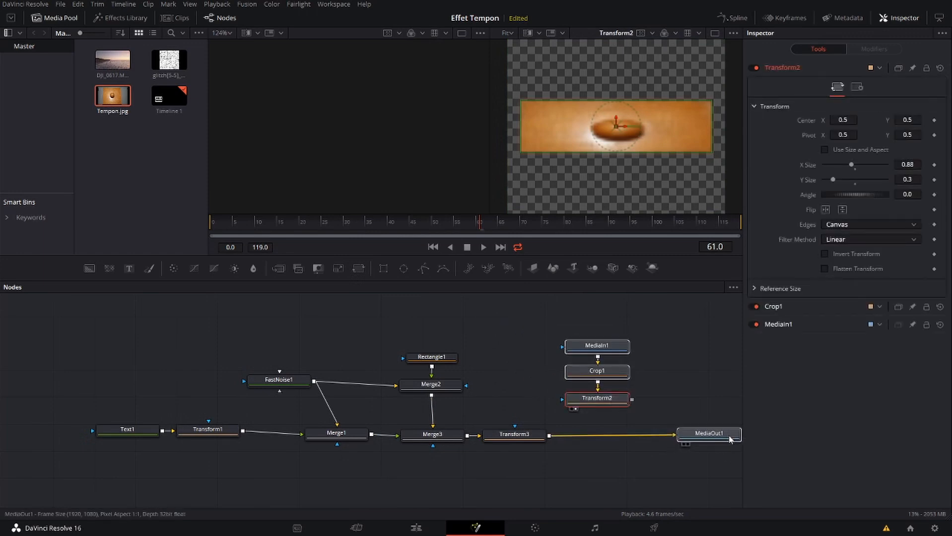
pyautogui.moveTo(691, 440); pyautogui.dragTo(725, 440)
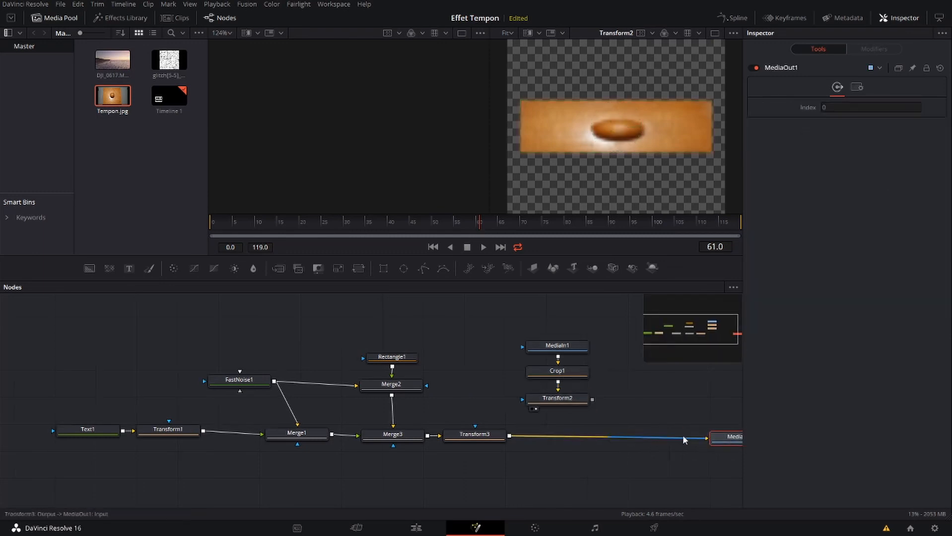
pyautogui.click(493, 437)
pyautogui.click(279, 268)
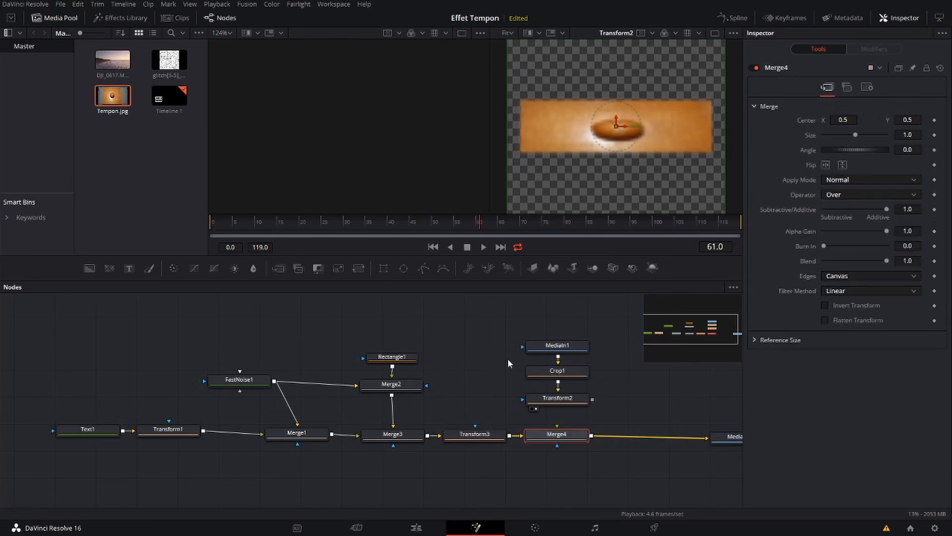
pyautogui.moveTo(591, 400); pyautogui.dragTo(559, 433)
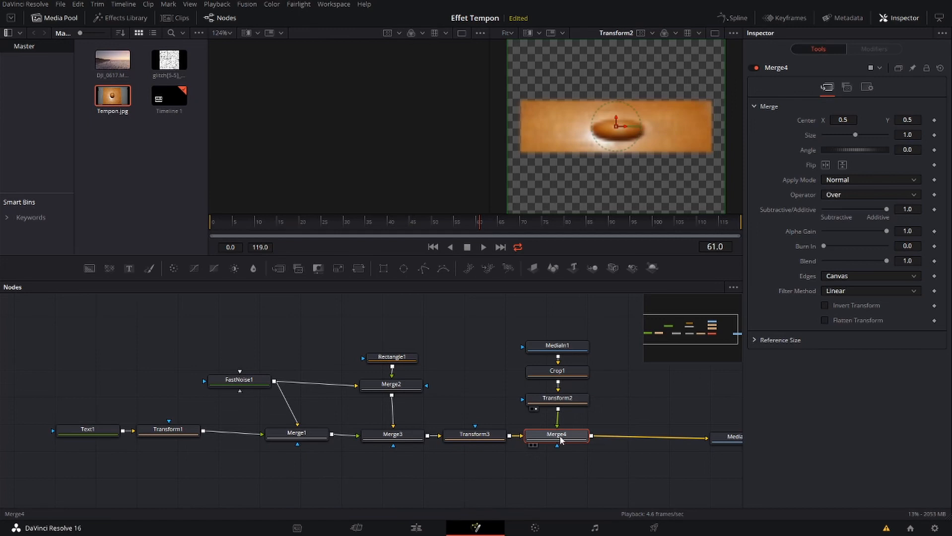
pyautogui.click(535, 446)
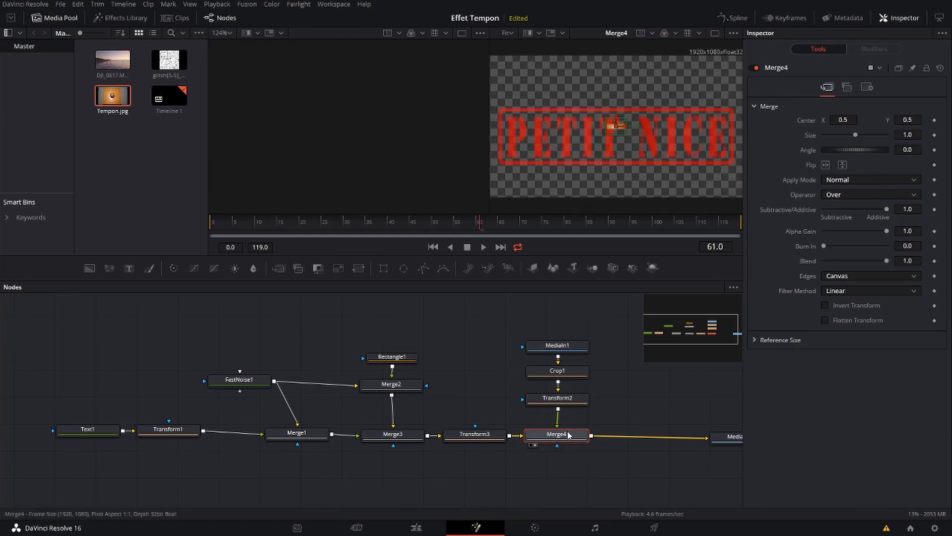
# Enlarge the wooden stamp in Transform2 to X size 11.2 and Y size 3.29 to match the text frame's dimensions
pyautogui.click(556, 398)
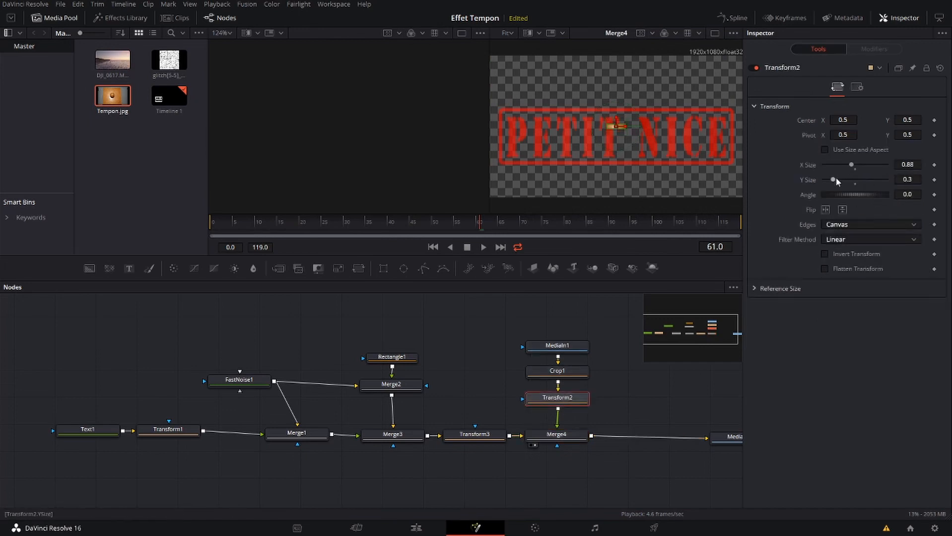
pyautogui.moveTo(851, 164); pyautogui.dragTo(893, 166)
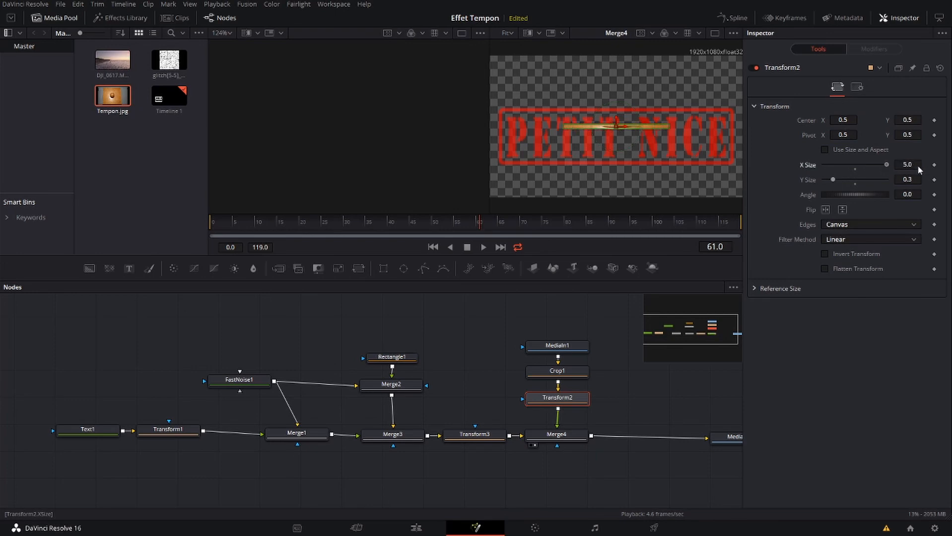
pyautogui.moveTo(833, 180); pyautogui.dragTo(870, 183)
pyautogui.click(907, 164)
pyautogui.write('9')
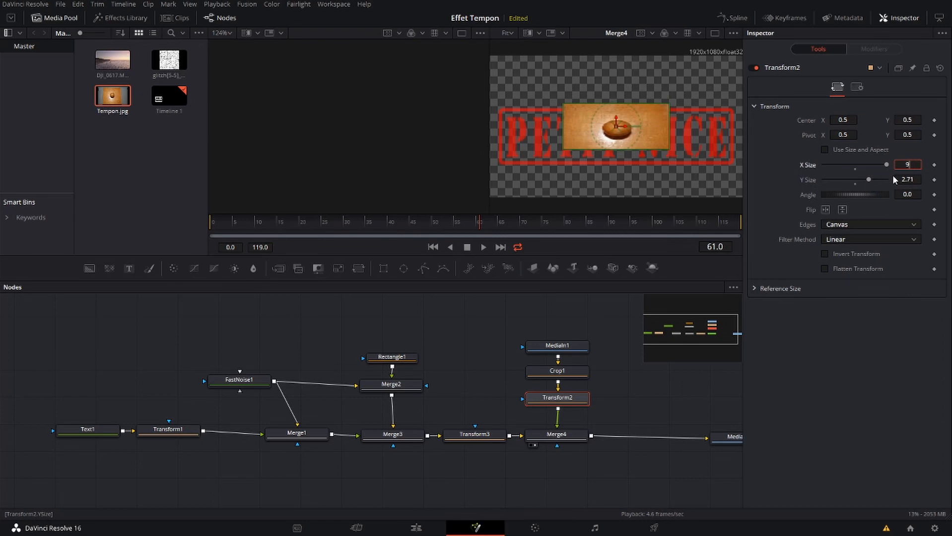
pyautogui.press('Tab')
pyautogui.hotkey('shift', 'Tab')
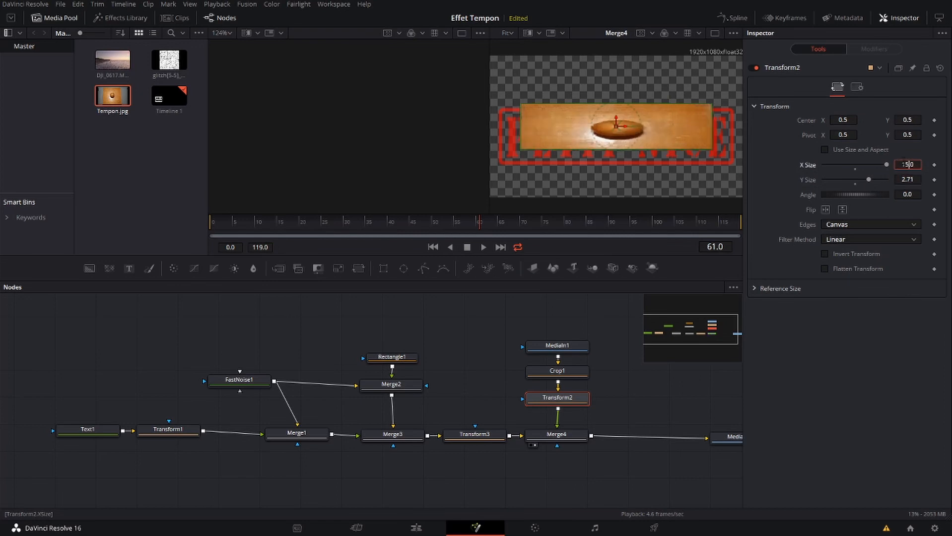
pyautogui.write('15')
pyautogui.press('Tab')
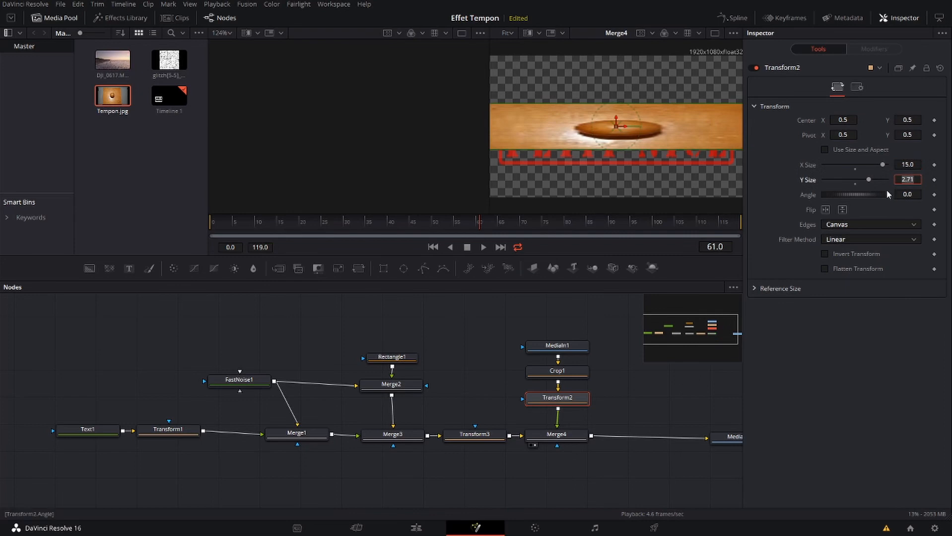
pyautogui.moveTo(883, 163)
pyautogui.mouseDown()
pyautogui.moveTo(875, 159)
pyautogui.moveTo(874, 177)
pyautogui.mouseUp()
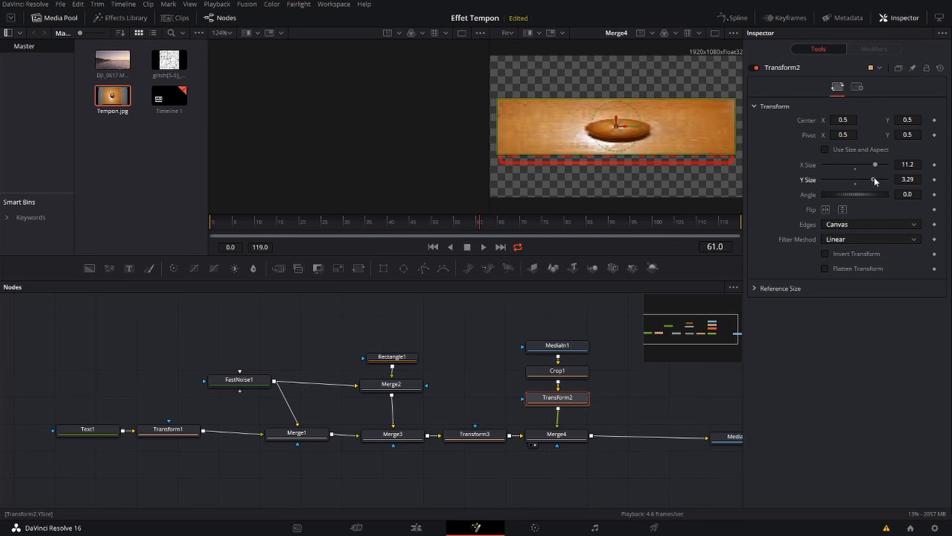
# Align the wooden block over the lettering by lowering Merge4's center Y to about 0.43, using the In operator as a guide and restoring Over
pyautogui.click(570, 434)
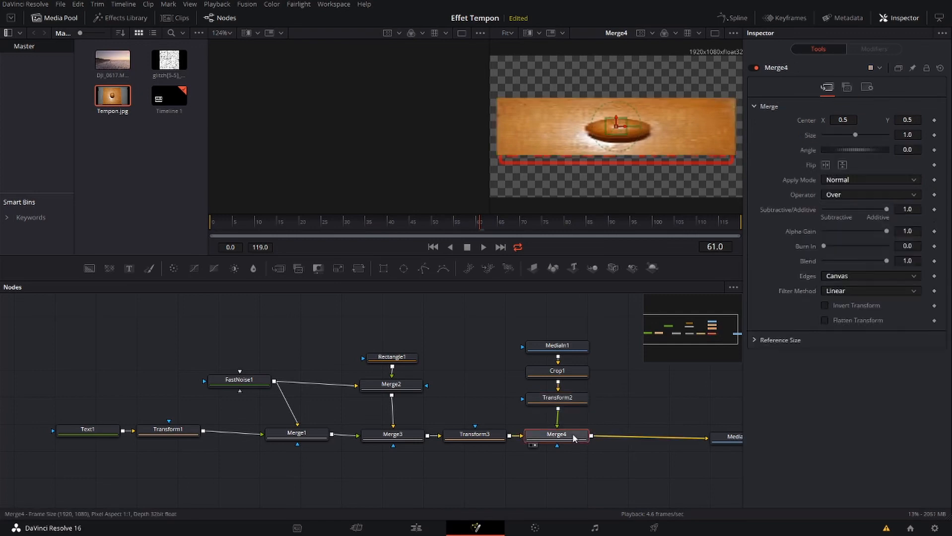
pyautogui.click(873, 195)
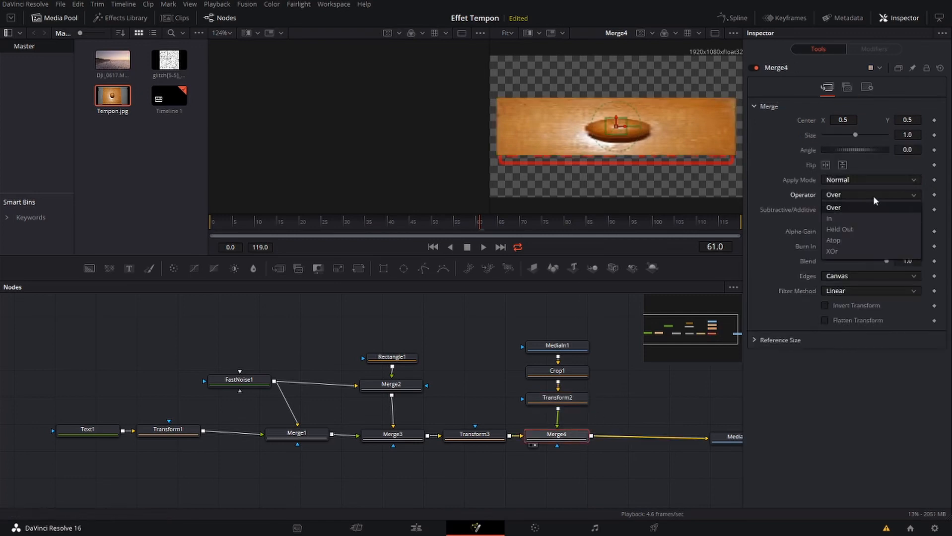
pyautogui.click(842, 214)
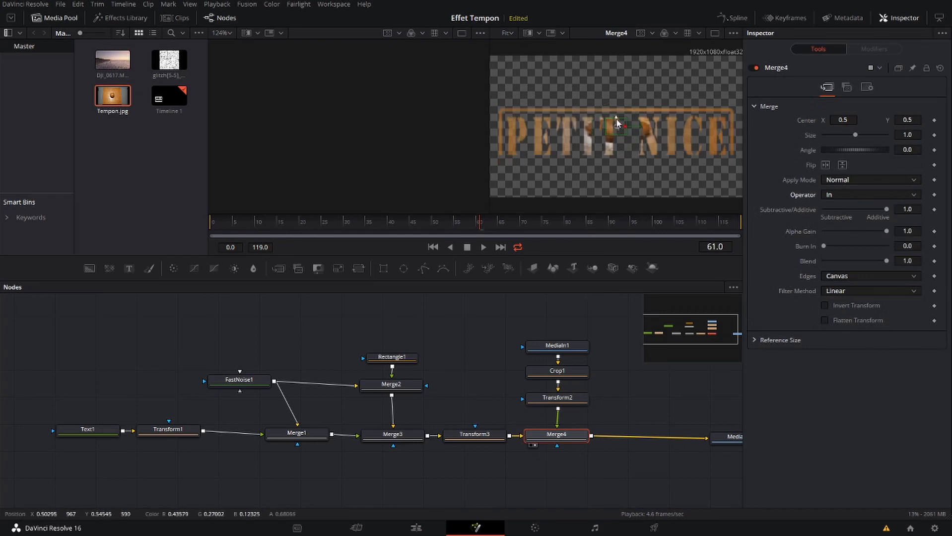
pyautogui.moveTo(616, 116); pyautogui.dragTo(614, 126)
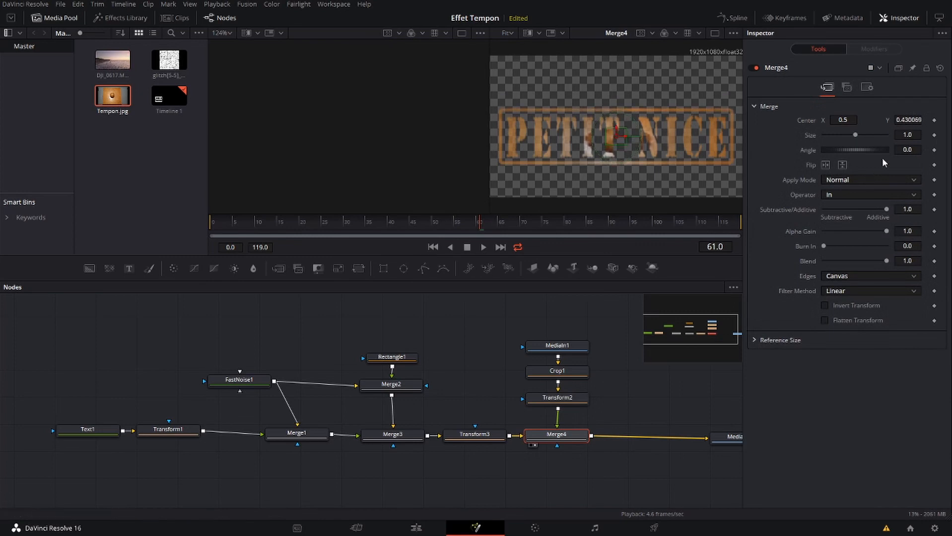
pyautogui.click(880, 193)
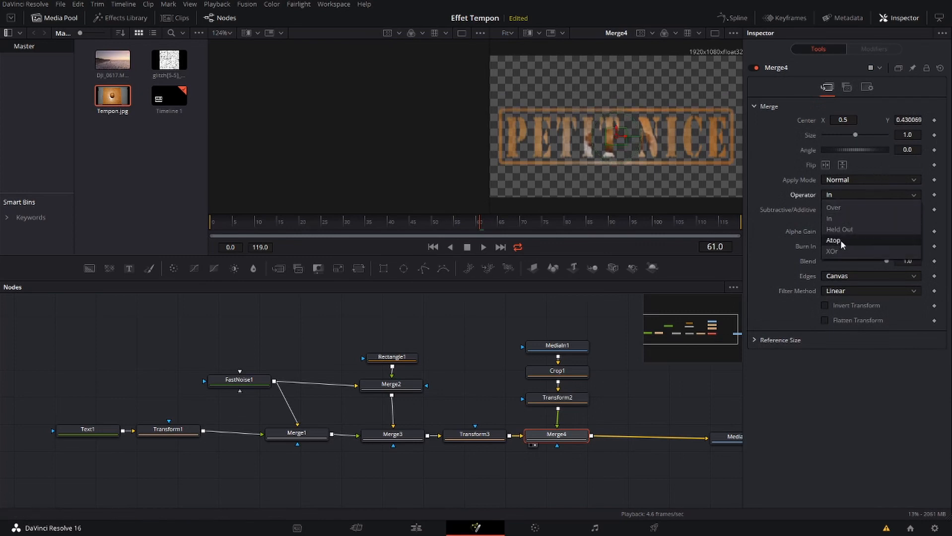
pyautogui.click(838, 206)
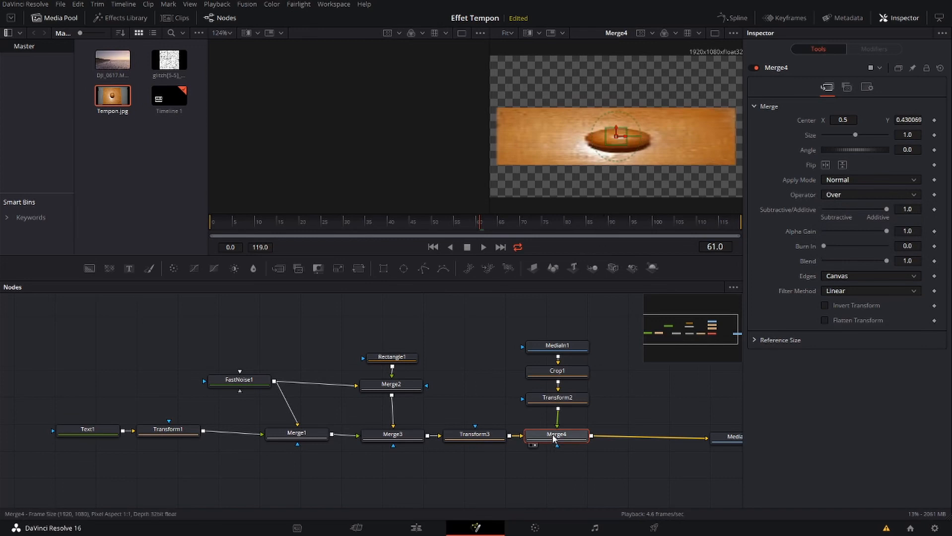
# Display MediaOut1 in the viewer and insert a Transform node between Merge4 and MediaOut1, keeping the nodes in line
pyautogui.moveTo(725, 438)
pyautogui.mouseDown()
pyautogui.moveTo(725, 424)
pyautogui.moveTo(726, 431)
pyautogui.mouseUp()
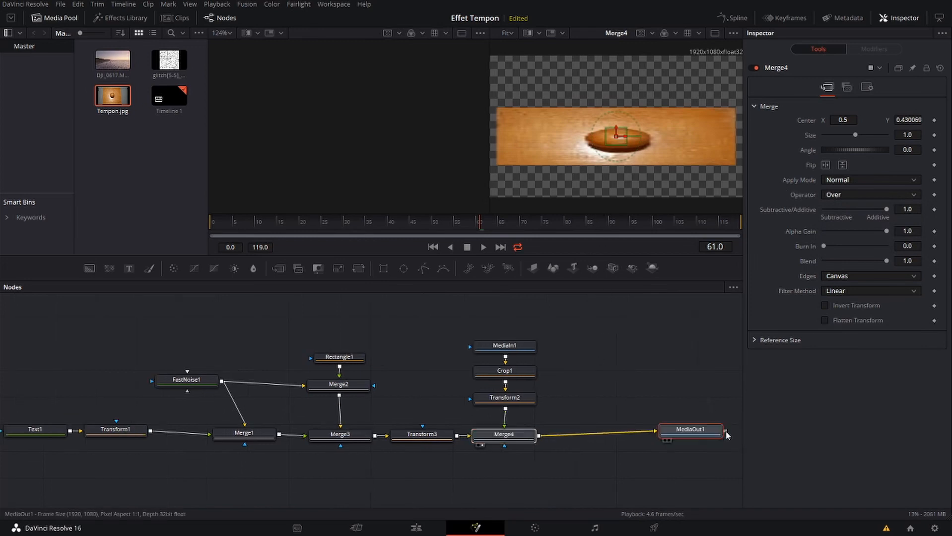
pyautogui.click(668, 439)
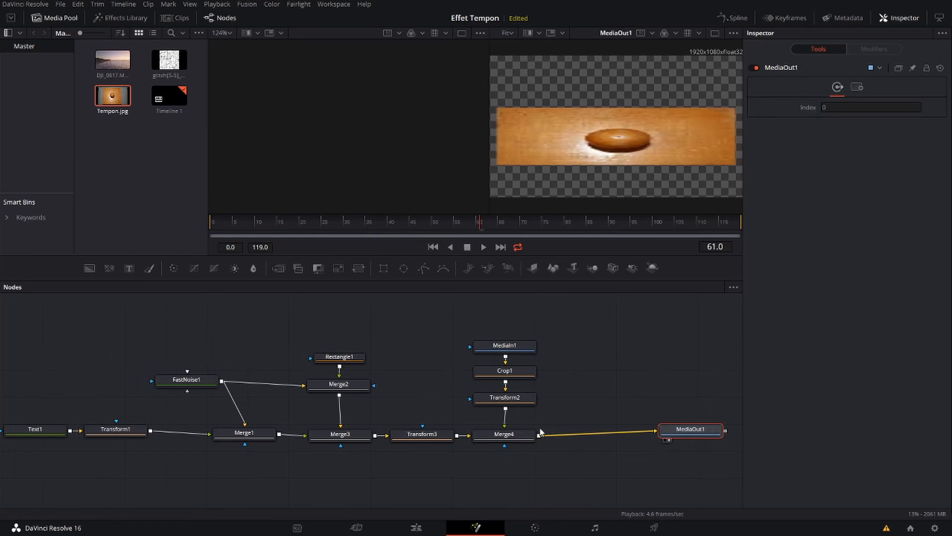
pyautogui.click(506, 435)
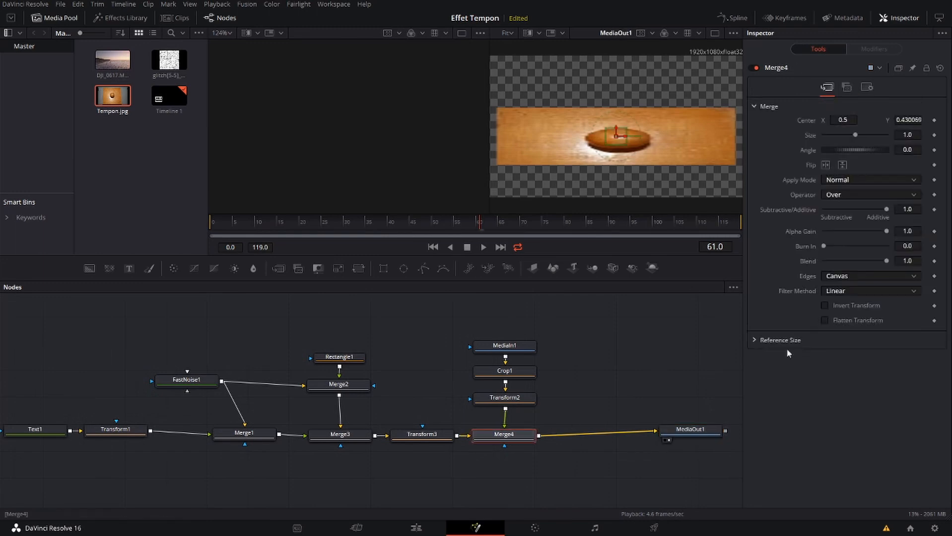
pyautogui.click(358, 269)
pyautogui.moveTo(671, 437); pyautogui.dragTo(659, 441)
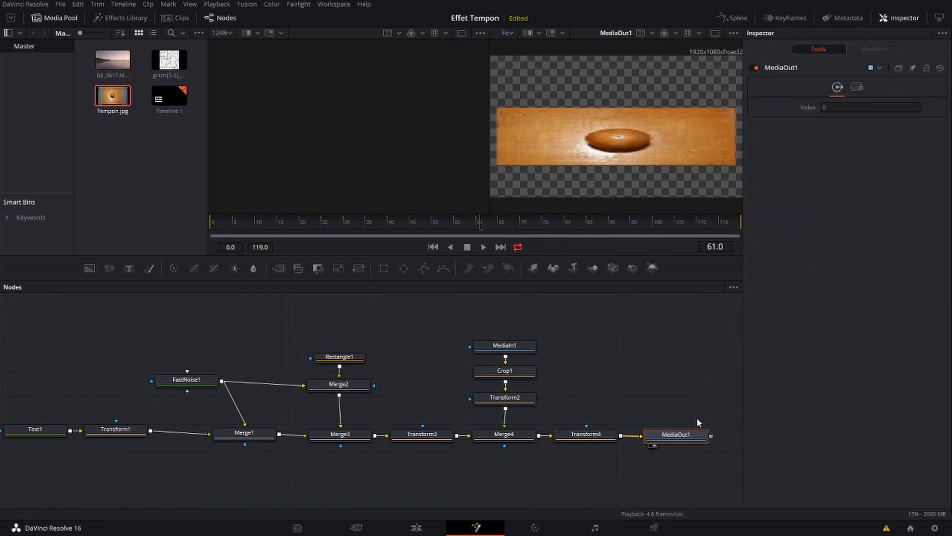
# In Transform4, set size 0.47 and angle 20.9, move the center to about 0.24, 0.78, and check the placement over the footage
pyautogui.click(585, 434)
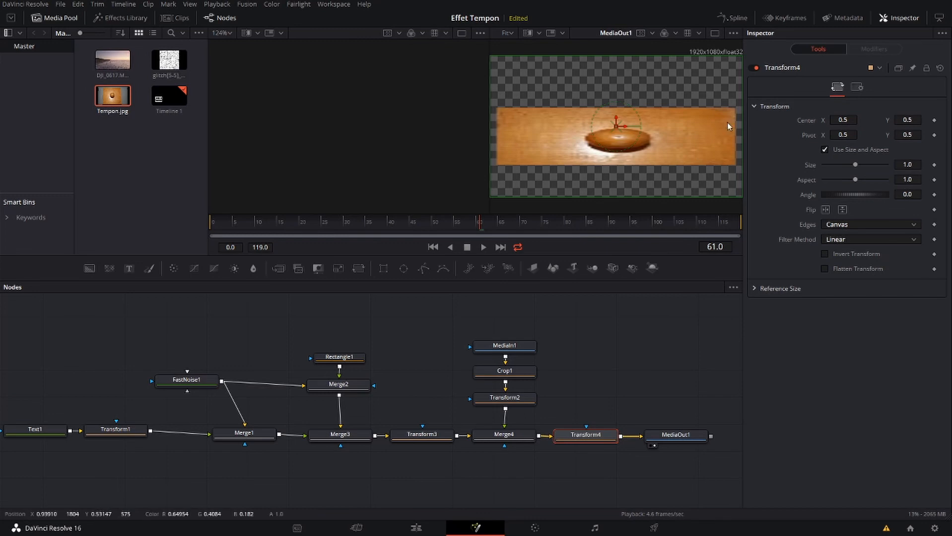
pyautogui.click(415, 528)
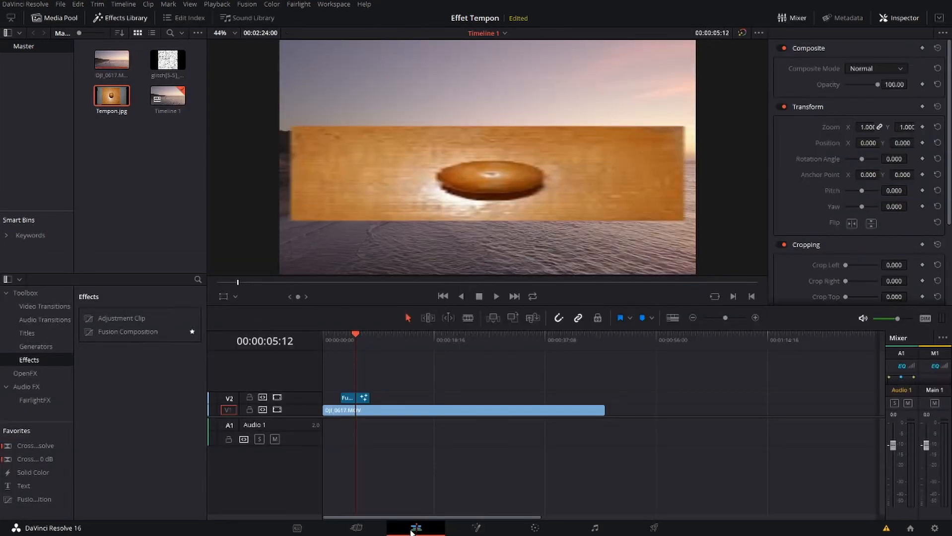
pyautogui.click(475, 529)
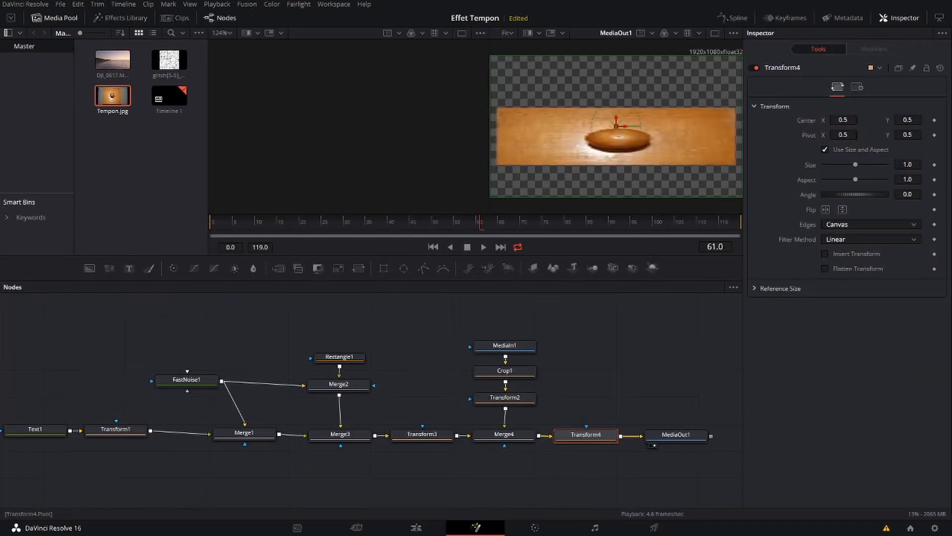
pyautogui.moveTo(855, 165); pyautogui.dragTo(842, 166)
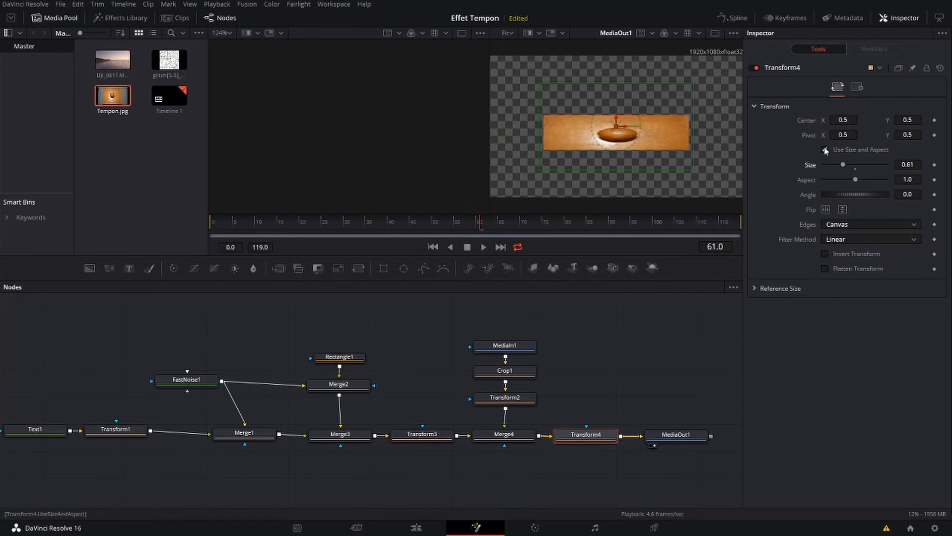
pyautogui.moveTo(842, 164); pyautogui.dragTo(838, 162)
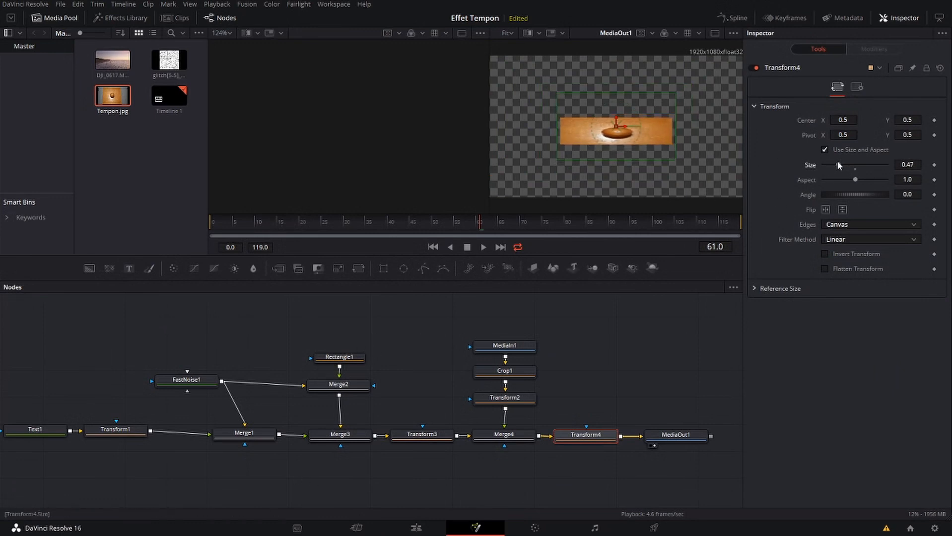
pyautogui.moveTo(859, 194); pyautogui.dragTo(862, 194)
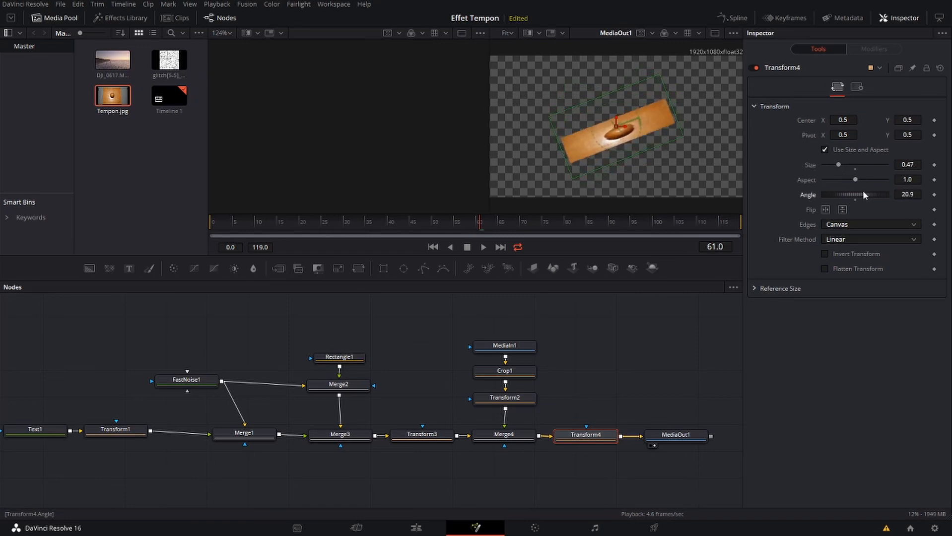
pyautogui.moveTo(615, 128); pyautogui.dragTo(547, 95)
pyautogui.click(407, 528)
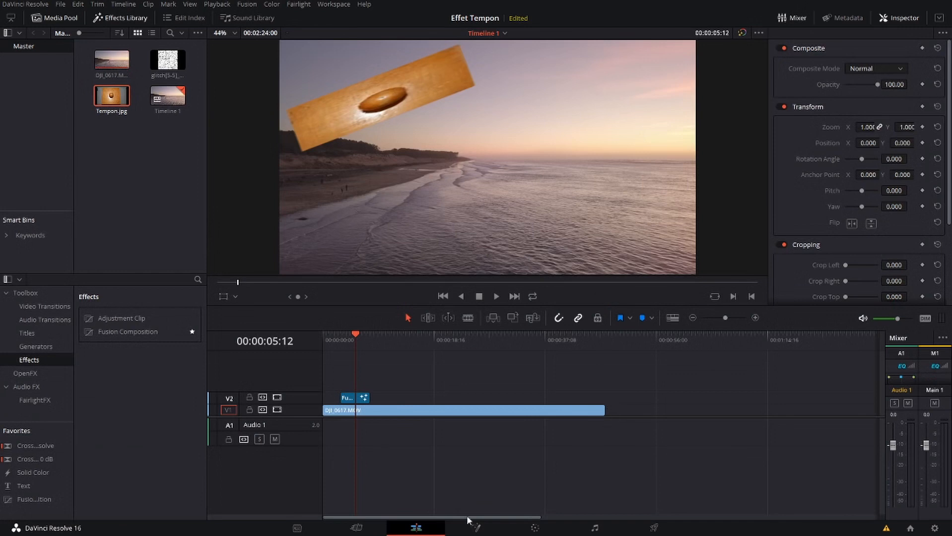
pyautogui.click(492, 529)
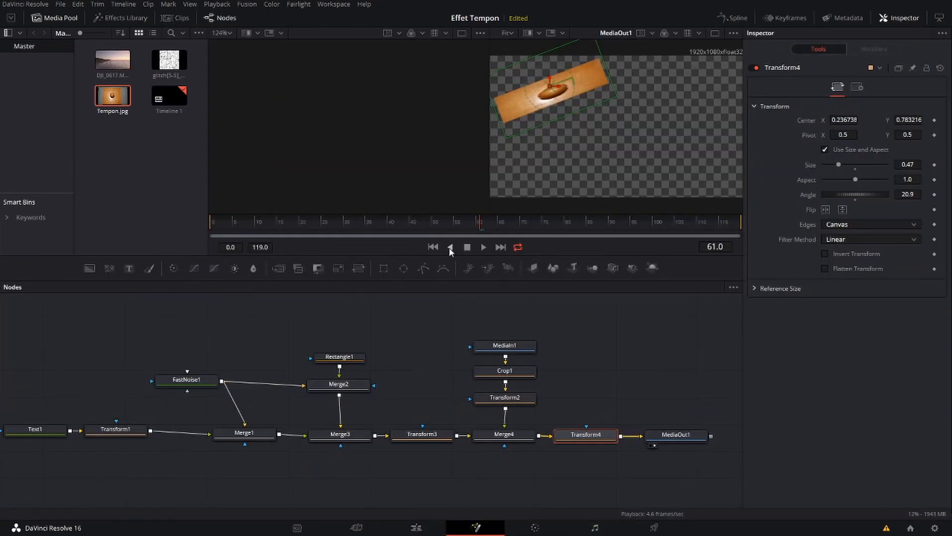
# At frame 0, set Transform5's size to 1.44 and move the wooden stamp off-frame beyond the lower-right corner, center about 18.94, -25.36
pyautogui.click(433, 246)
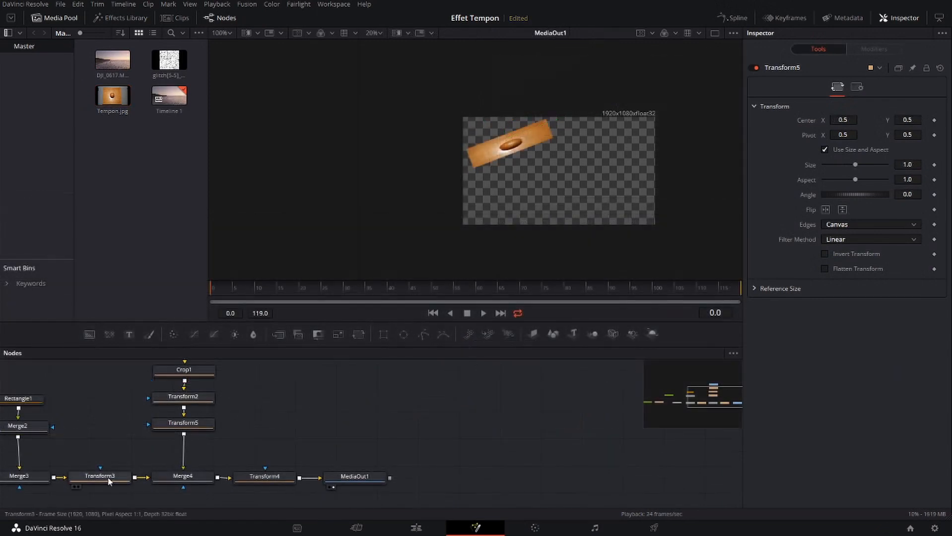
pyautogui.click(109, 475)
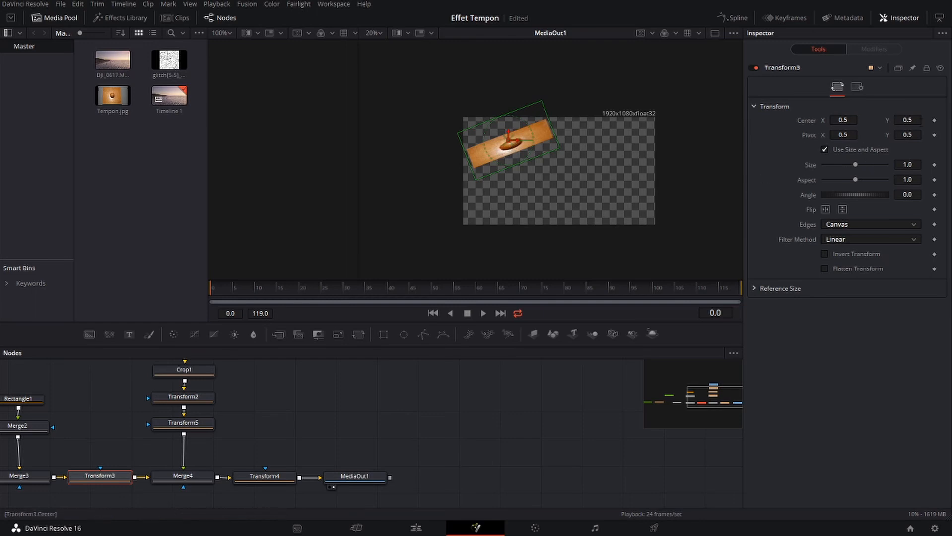
pyautogui.click(189, 426)
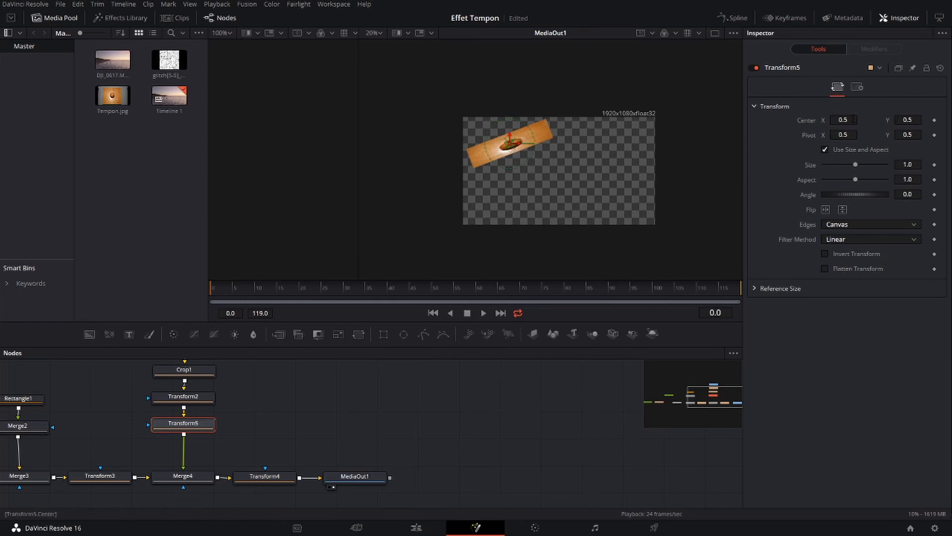
pyautogui.moveTo(511, 145); pyautogui.dragTo(577, 176)
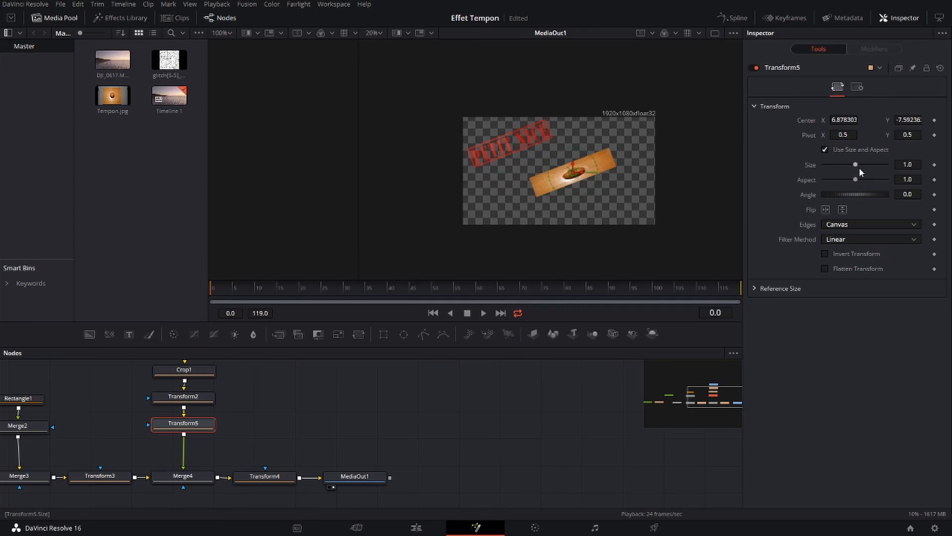
pyautogui.moveTo(856, 164); pyautogui.dragTo(858, 166)
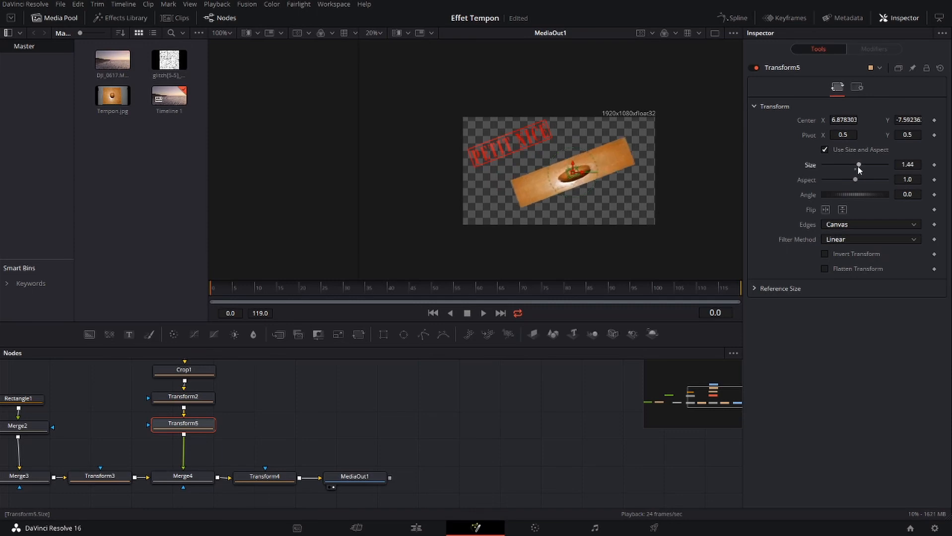
pyautogui.moveTo(574, 177); pyautogui.dragTo(697, 240)
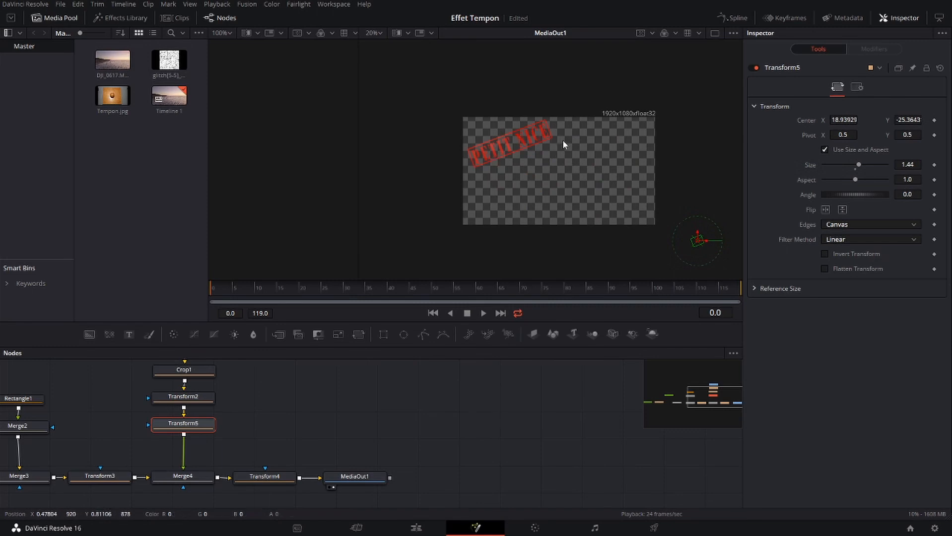
# Keyframe Transform5's center and size at frame 0, and at frame 10 set its center to 0.5, 0.5 and size to 1
pyautogui.click(934, 120)
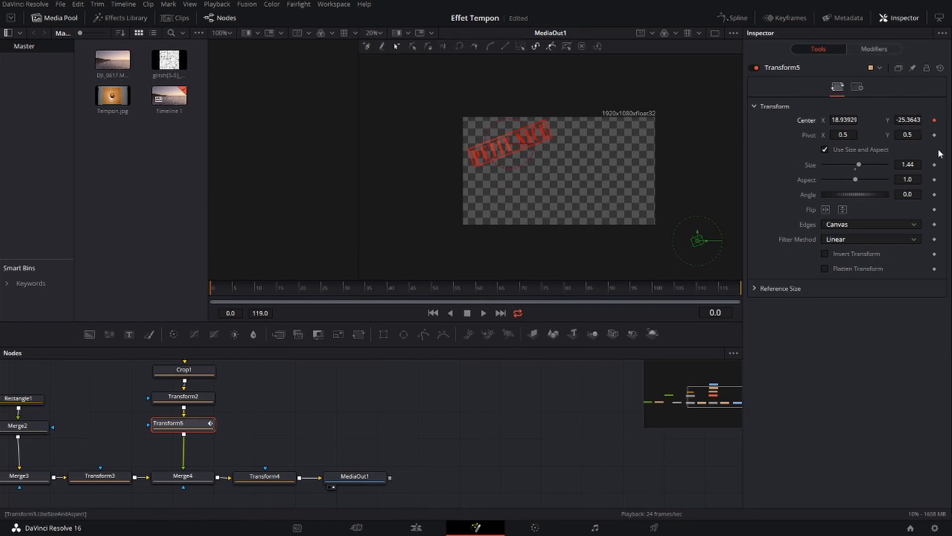
pyautogui.click(934, 165)
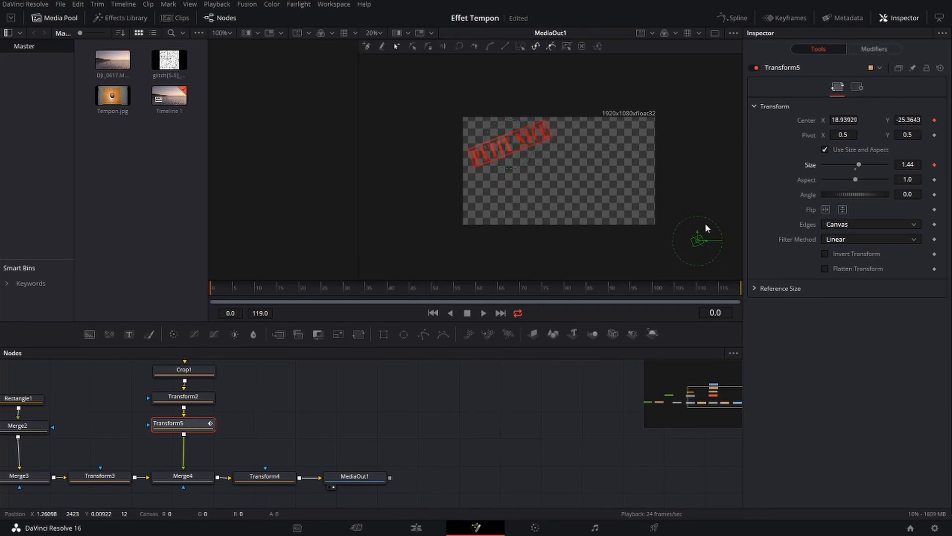
pyautogui.click(255, 286)
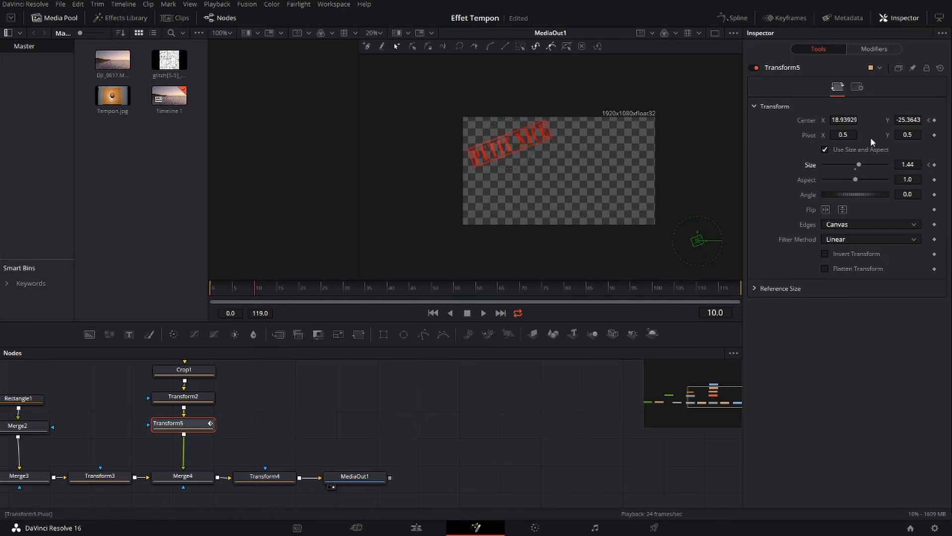
pyautogui.click(844, 120)
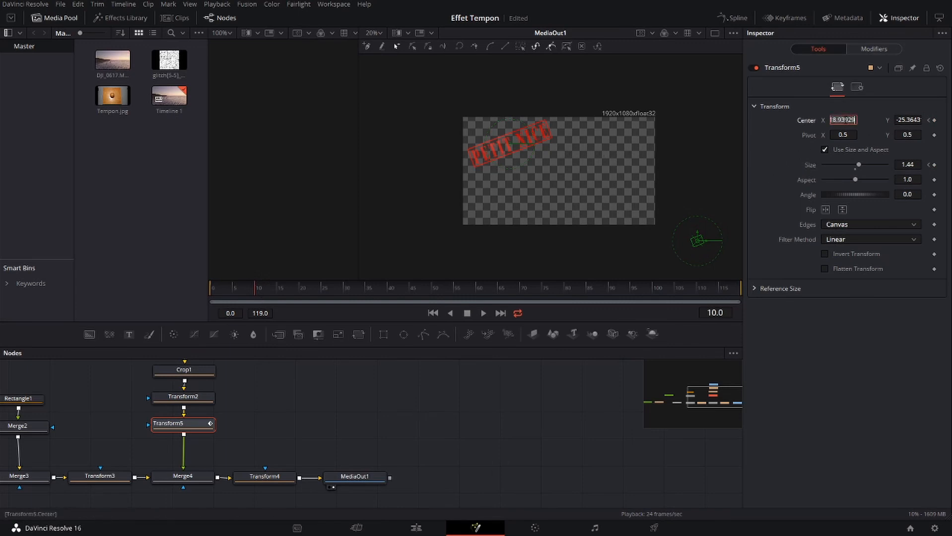
pyautogui.write('0.5')
pyautogui.press('Tab')
pyautogui.write('0.5')
pyautogui.press('Tab')
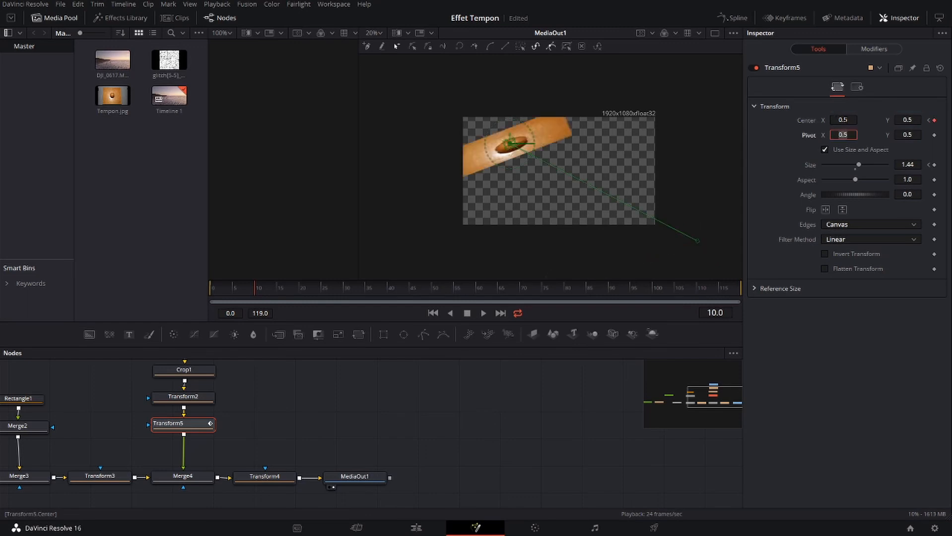
pyautogui.click(908, 164)
pyautogui.write('1')
pyautogui.press('Tab')
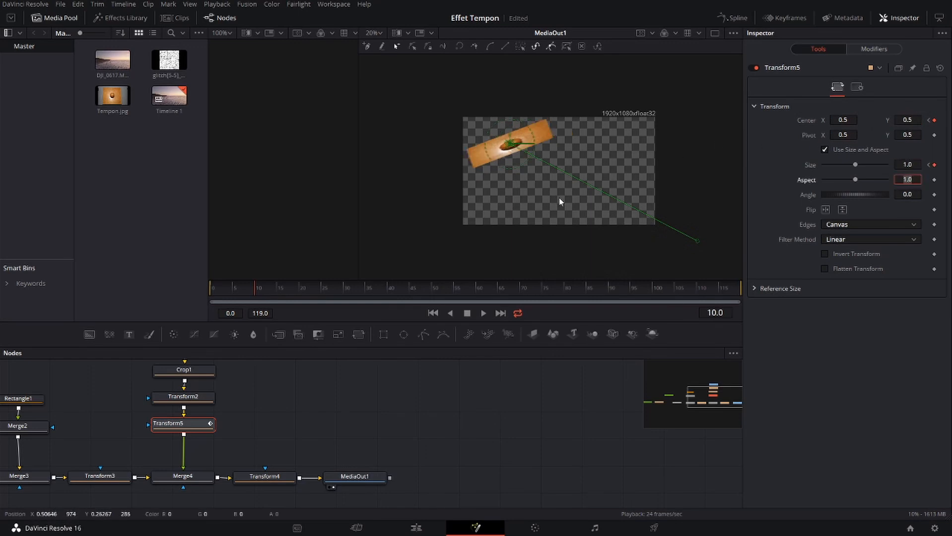
# Animate the stamp's press by setting Transform5's size to 0.98 at frame 11 and 1.0 at frame 12
pyautogui.press('Right')
pyautogui.press('Return')
pyautogui.press('Right')
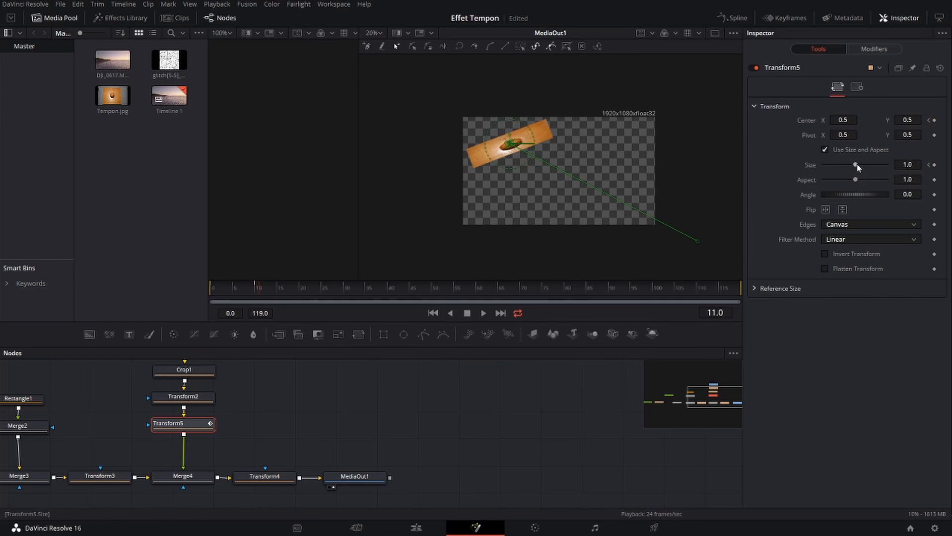
pyautogui.moveTo(856, 164); pyautogui.dragTo(854, 164)
pyautogui.press('Right')
pyautogui.doubleClick(855, 164)
# At frame 25, move the wooden stamp off-frame beyond the upper-right corner, center about 28.07, -1.02, and set its size to 1.51
pyautogui.click(321, 286)
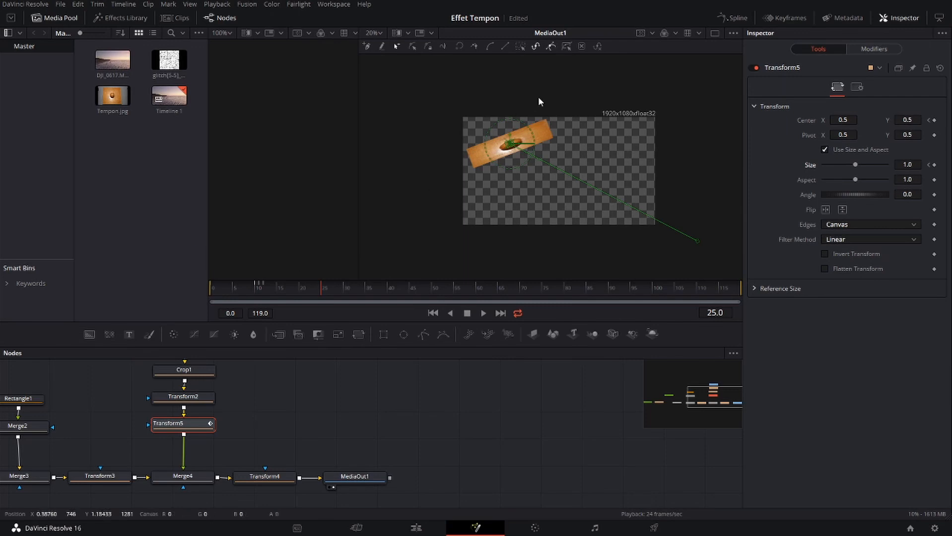
pyautogui.moveTo(515, 153); pyautogui.dragTo(710, 77)
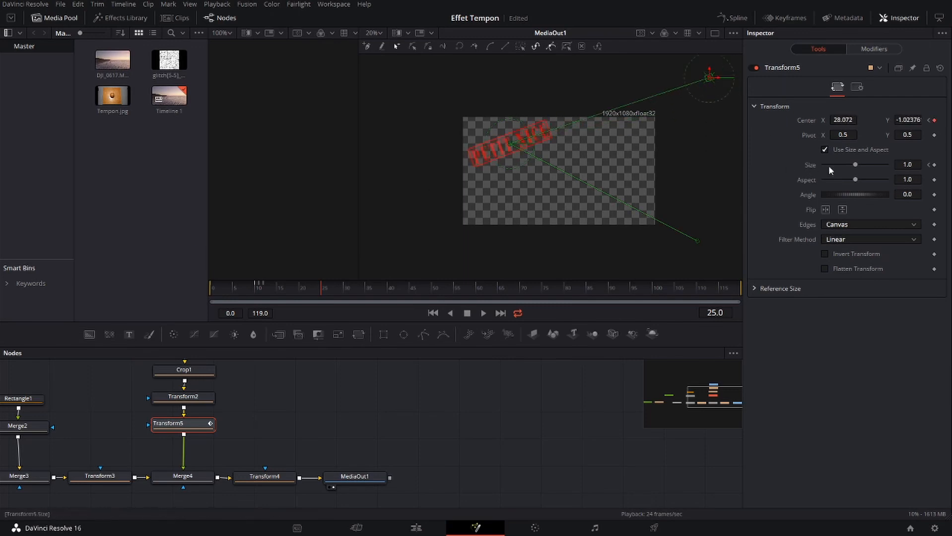
pyautogui.moveTo(855, 164); pyautogui.dragTo(859, 166)
# Play the stamp animation from the first frame to check its motion, and return to frame 0
pyautogui.click(435, 313)
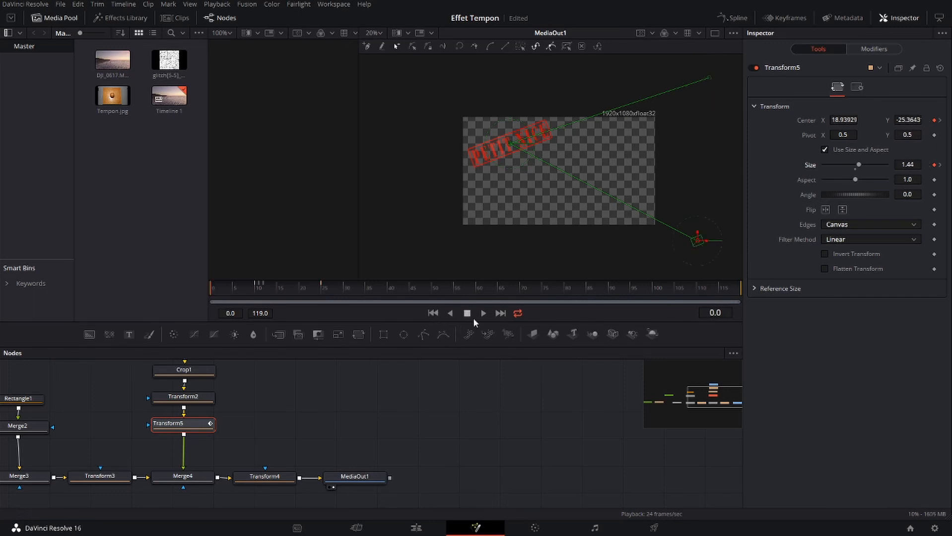
pyautogui.click(483, 314)
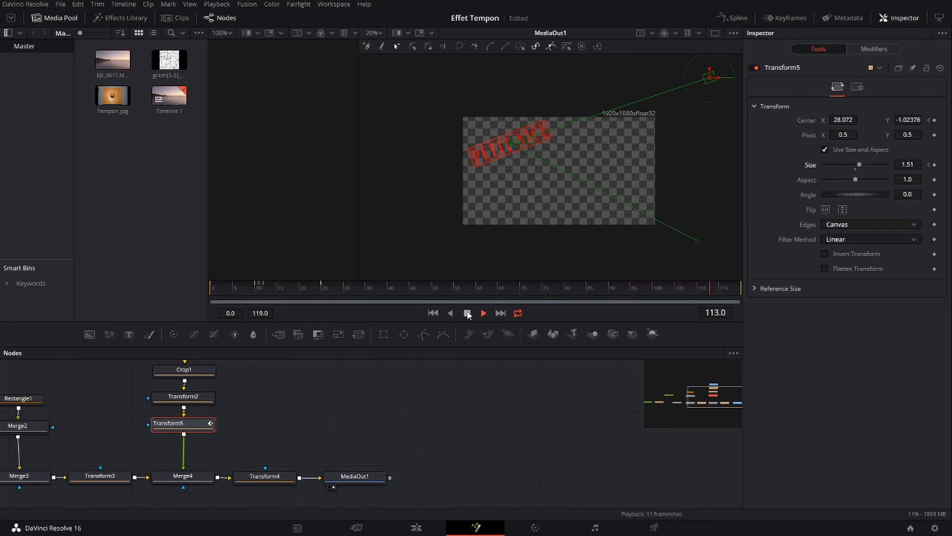
pyautogui.click(467, 313)
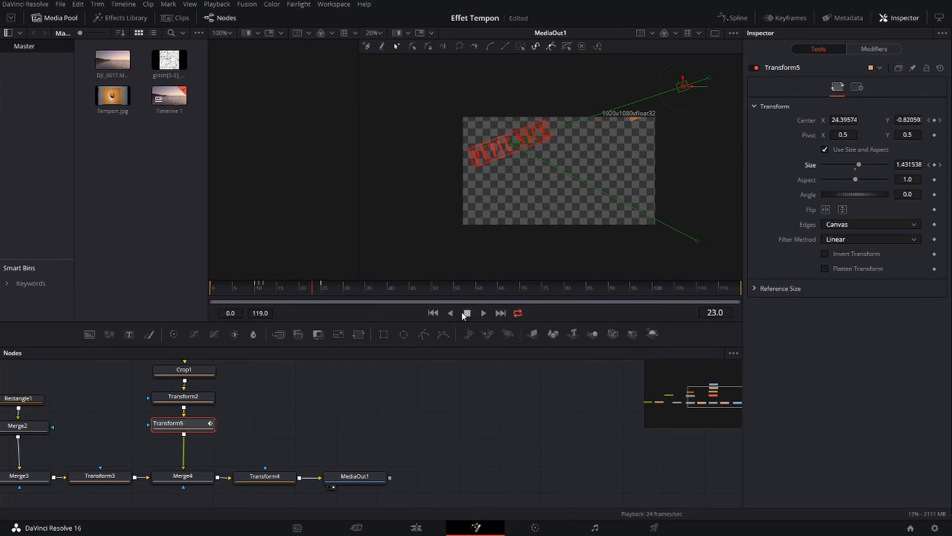
pyautogui.click(433, 313)
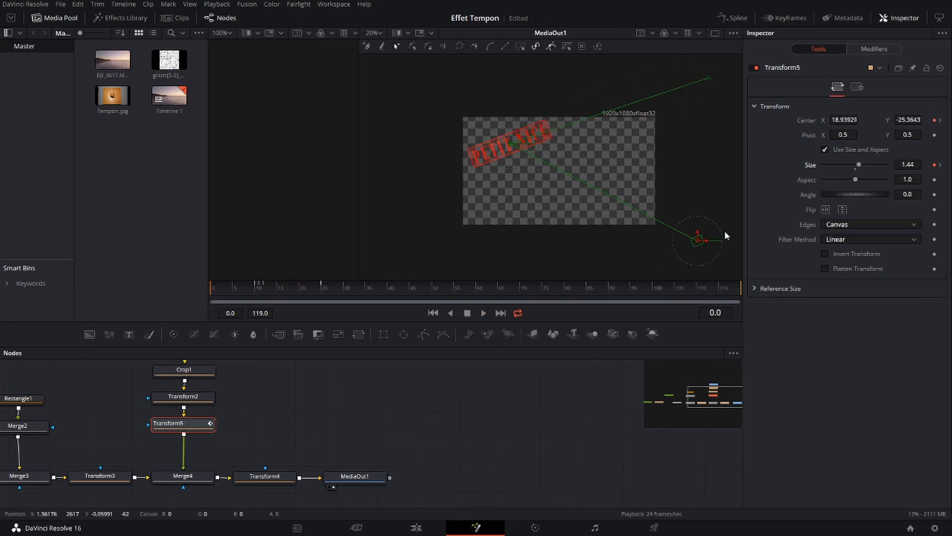
# At frame 0, move Transform3's lettering off-frame beyond the upper-left corner, center about 0.10, 1.76, and keyframe the center
pyautogui.click(99, 478)
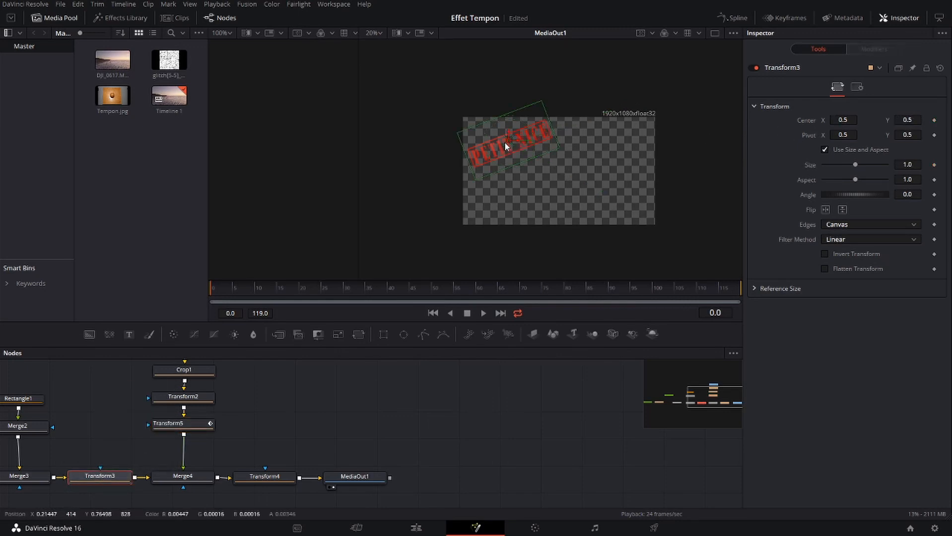
pyautogui.moveTo(510, 142); pyautogui.dragTo(453, 95)
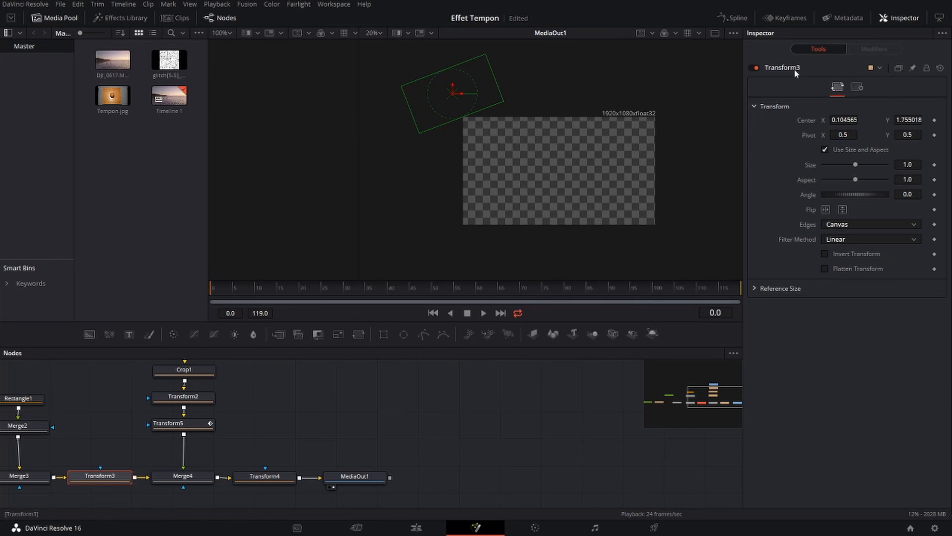
pyautogui.click(934, 119)
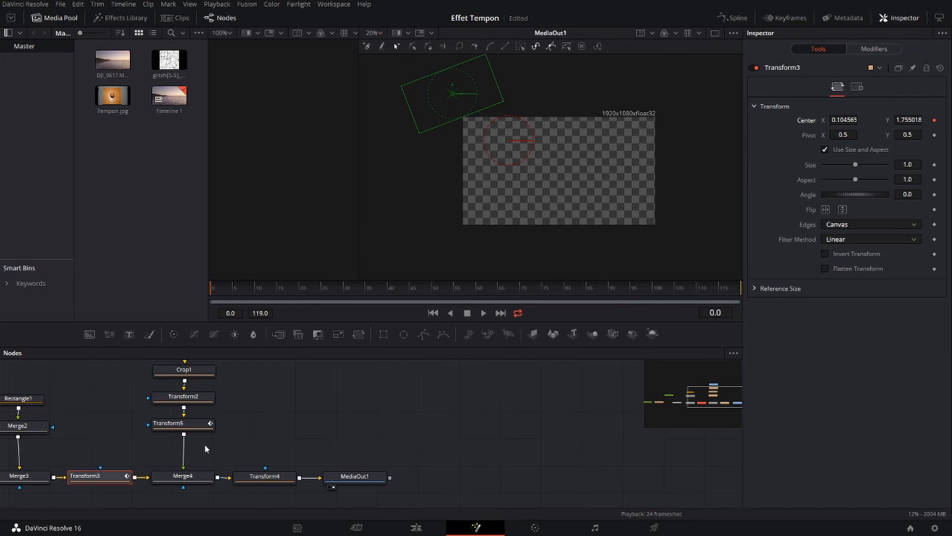
# Check the stamp's press frames on Transform5, and keyframe Transform3's off-frame center at frame 11
pyautogui.click(190, 423)
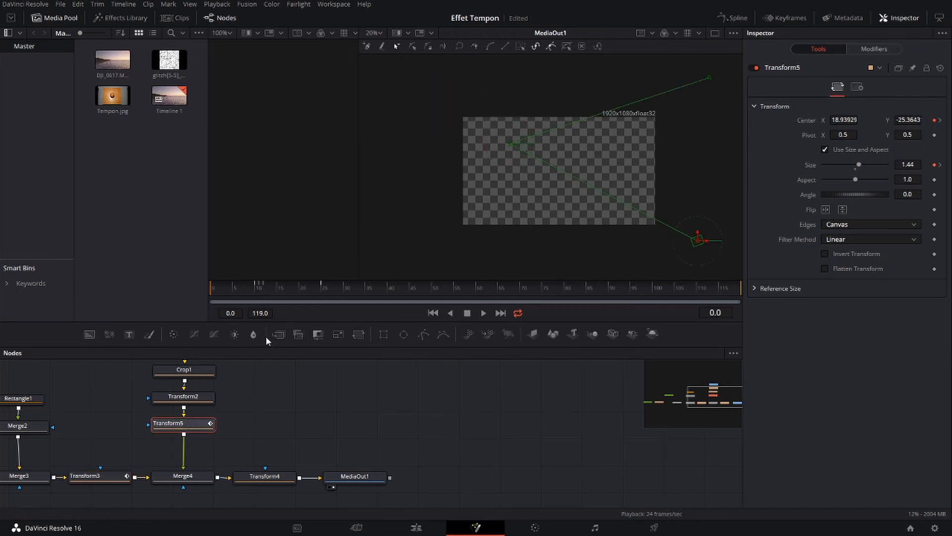
pyautogui.click(259, 286)
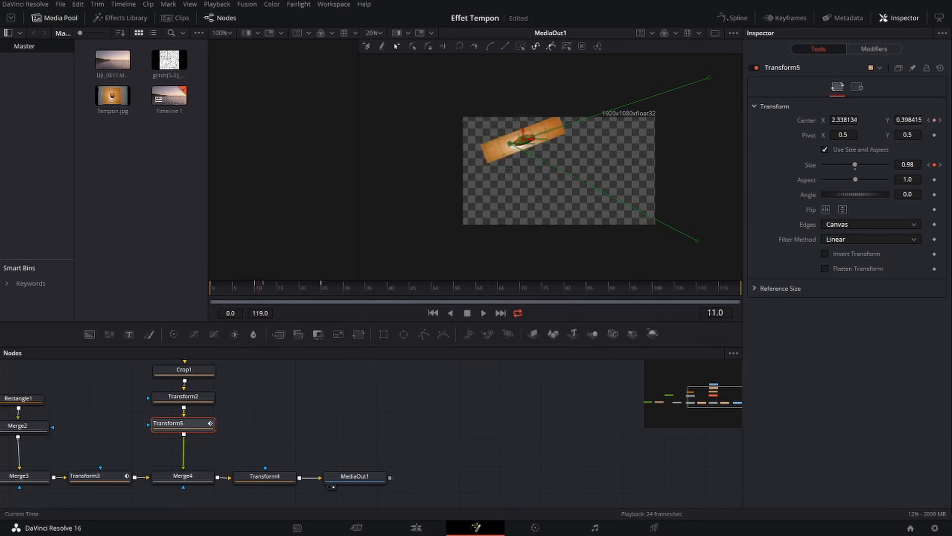
pyautogui.click(265, 286)
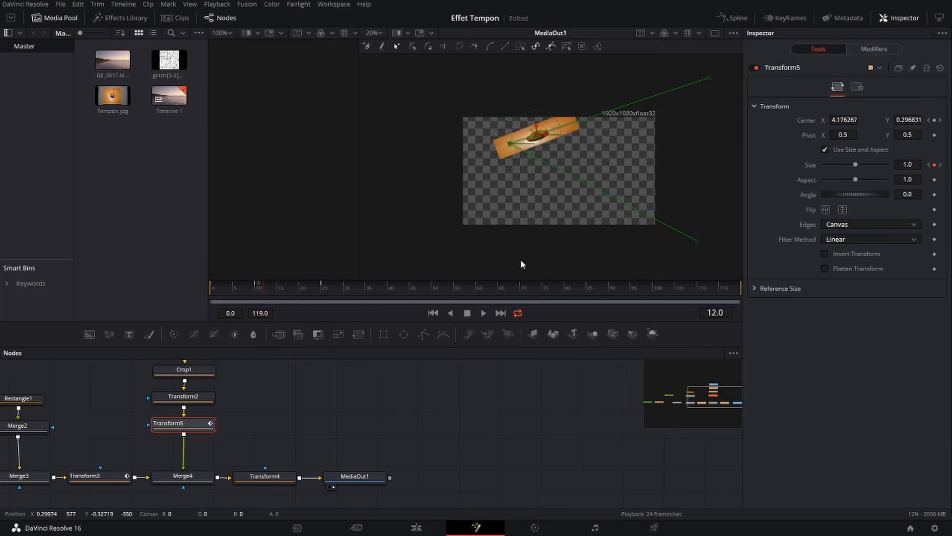
pyautogui.click(100, 474)
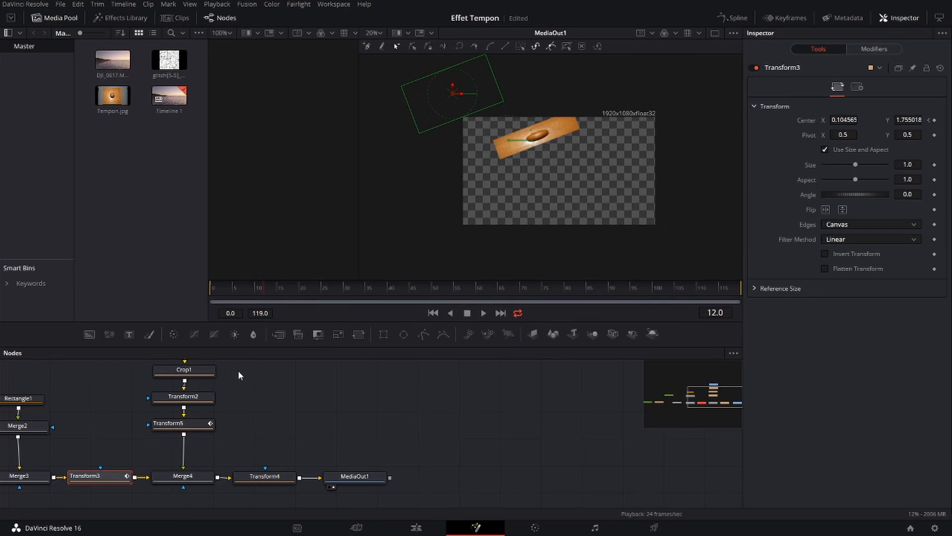
pyautogui.press('Left')
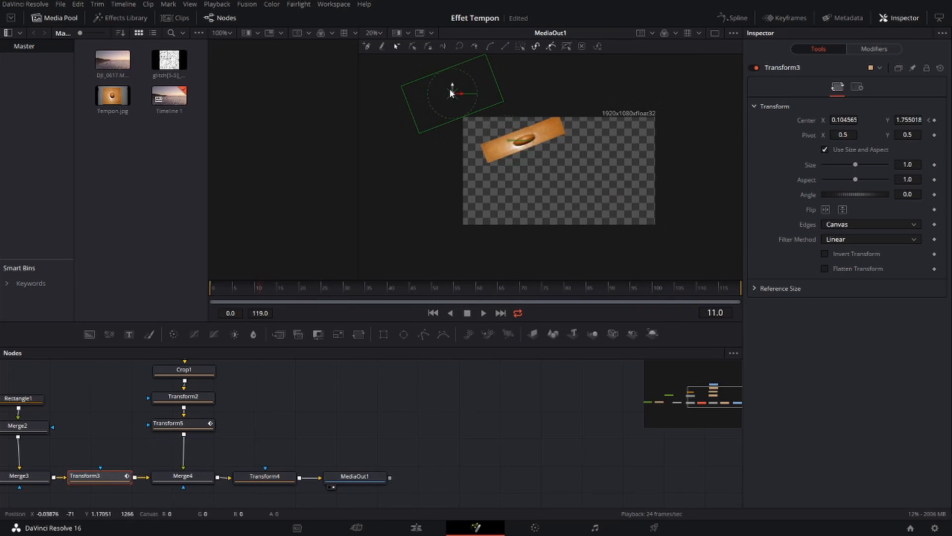
pyautogui.click(934, 120)
pyautogui.press('Right')
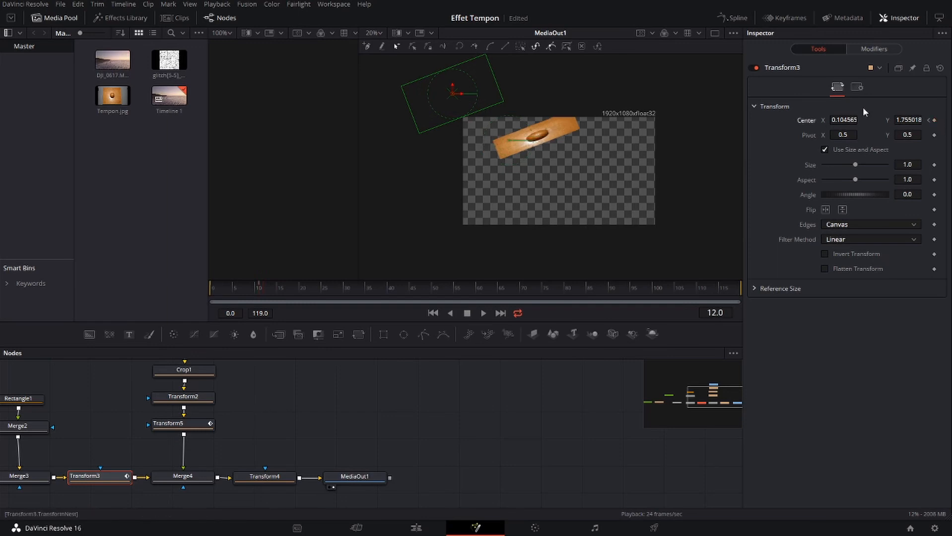
# At frame 12, set Transform3's center to 0.5, 0.5 to bring the lettering back under the stamp
pyautogui.click(851, 119)
pyautogui.write('0.5')
pyautogui.press('Tab')
pyautogui.write('0.5')
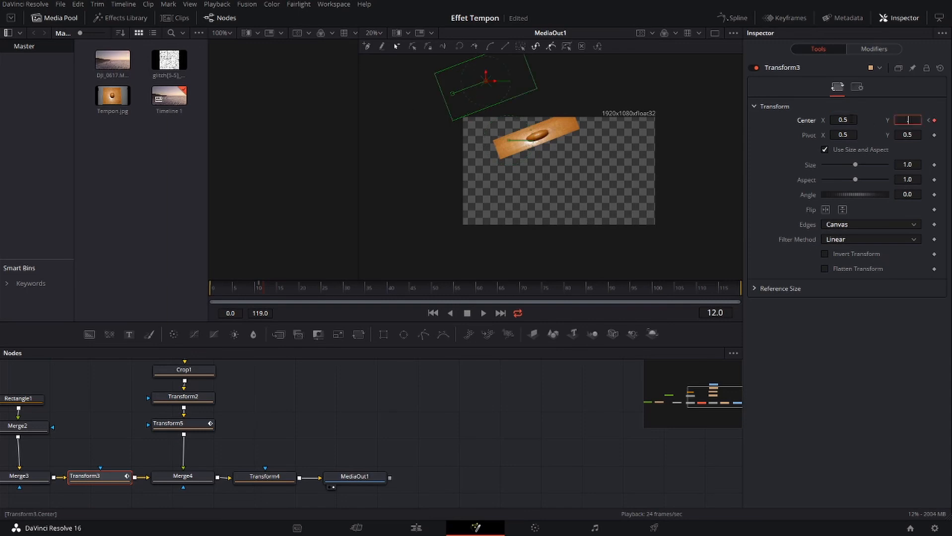
pyautogui.press('Tab')
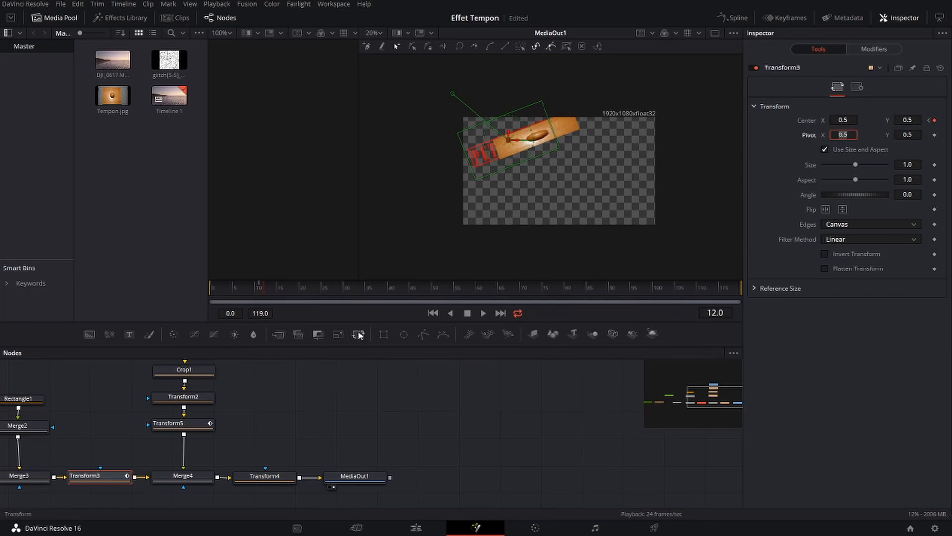
# Play the animation from the start to check the lettering's reveal under the stamp, and return to frame 0
pyautogui.click(433, 314)
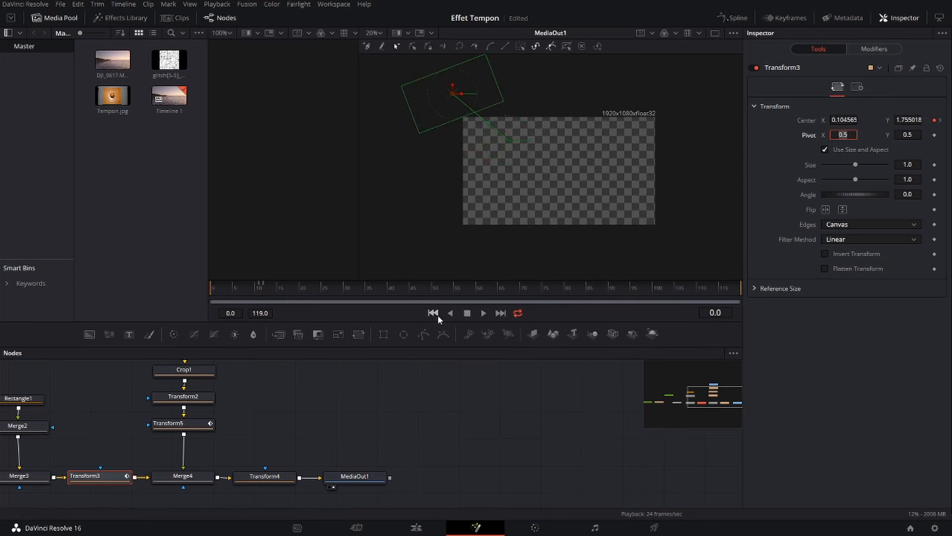
pyautogui.click(484, 313)
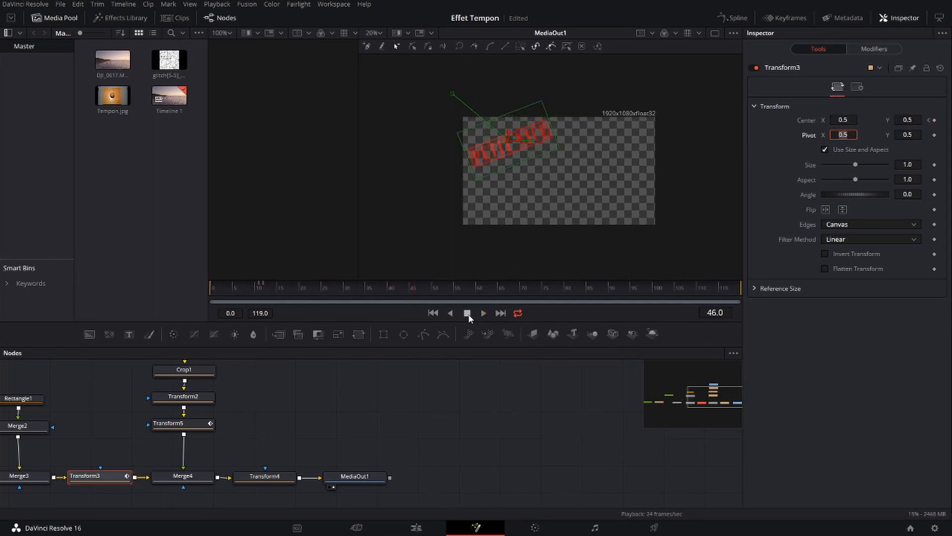
pyautogui.click(432, 312)
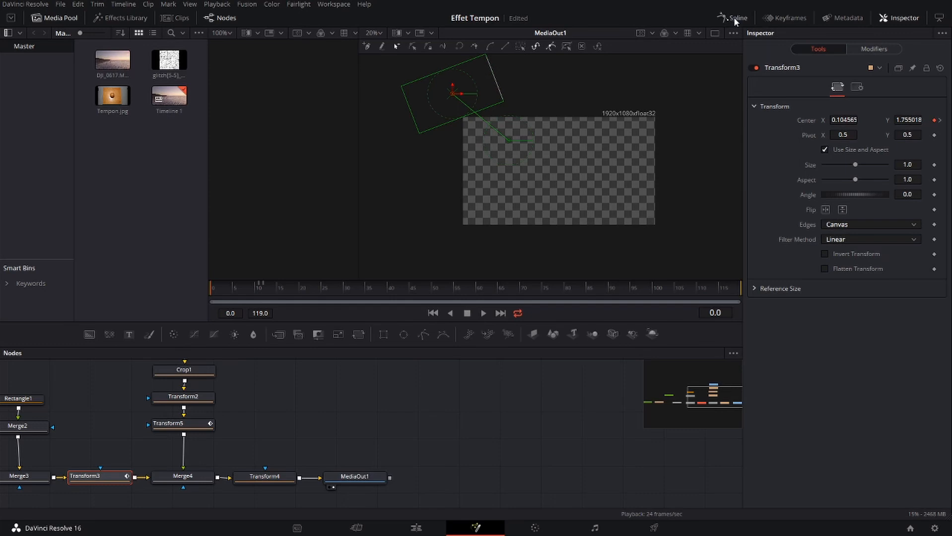
# Open the Spline editor, widen it, and display only Transform5's displacement and size curves, fitted to the view
pyautogui.click(733, 16)
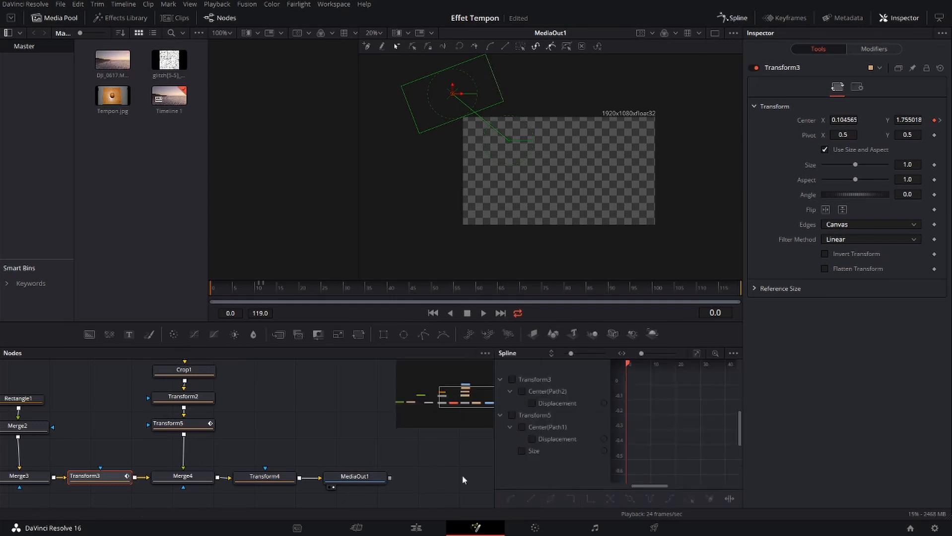
pyautogui.moveTo(495, 433); pyautogui.dragTo(342, 425)
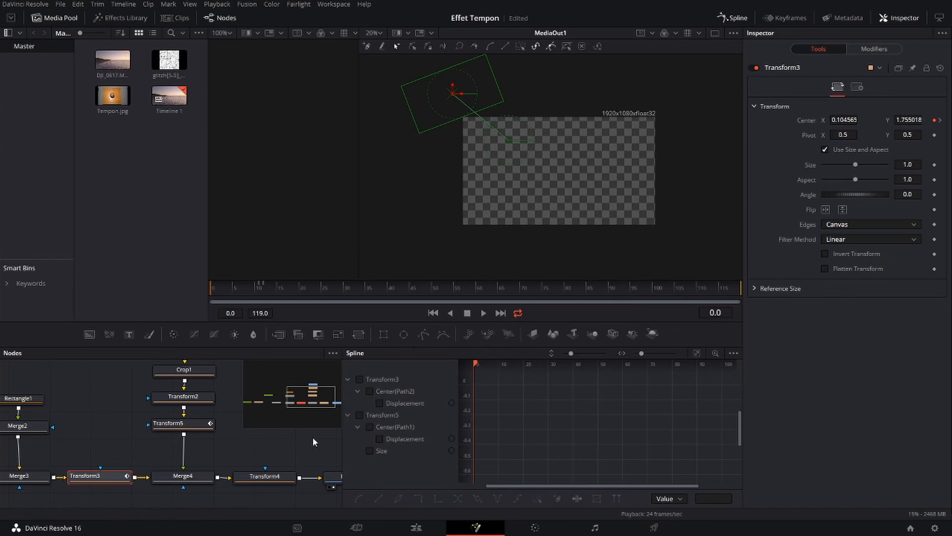
pyautogui.click(359, 379)
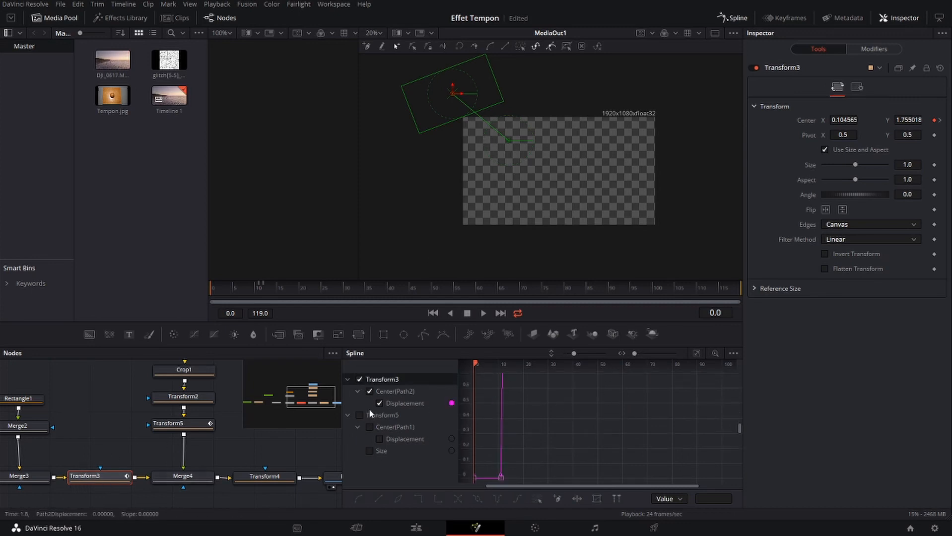
pyautogui.click(359, 379)
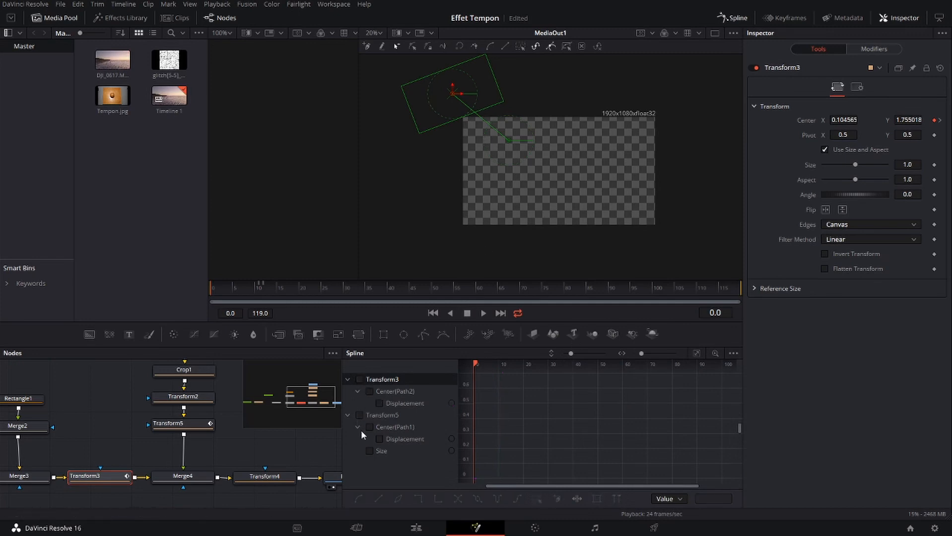
pyautogui.click(360, 415)
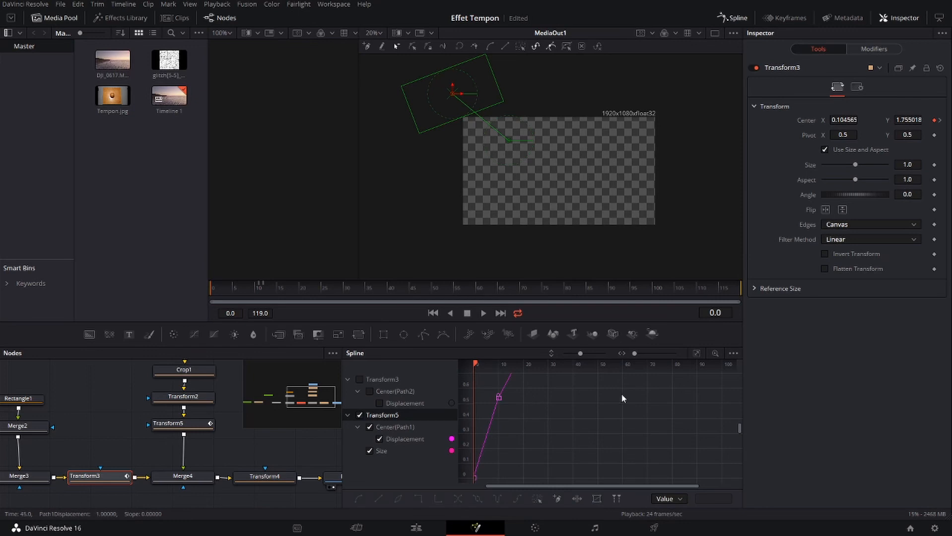
pyautogui.click(696, 353)
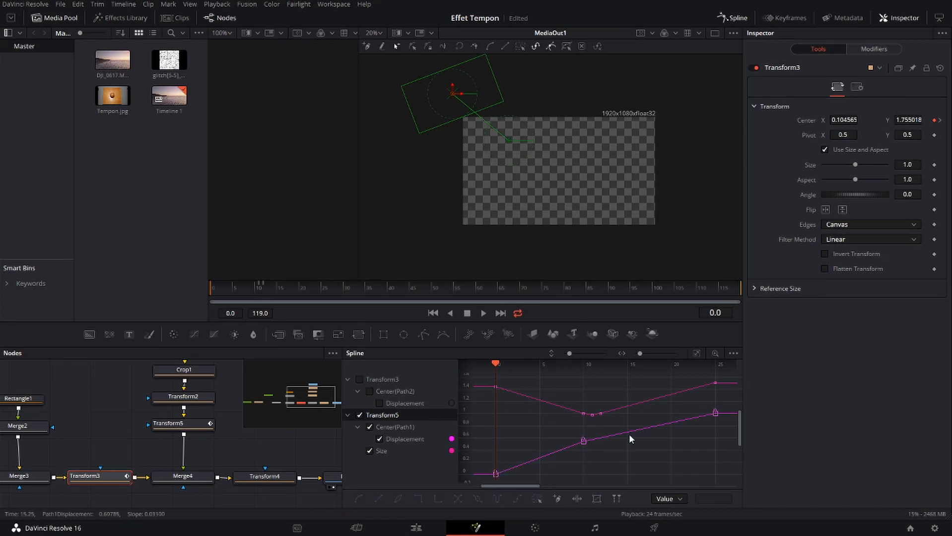
# Select all keyframes of Transform5's size curve and smooth the curve between them
pyautogui.click(398, 440)
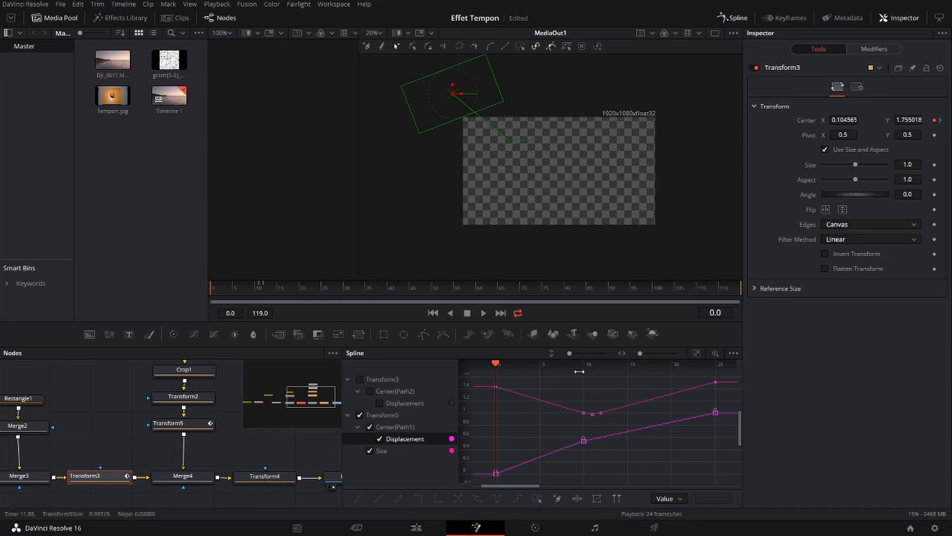
pyautogui.moveTo(478, 379); pyautogui.dragTo(739, 417)
pyautogui.moveTo(728, 407); pyautogui.dragTo(518, 402)
pyautogui.moveTo(724, 410); pyautogui.dragTo(484, 375)
pyautogui.moveTo(559, 399); pyautogui.dragTo(617, 422)
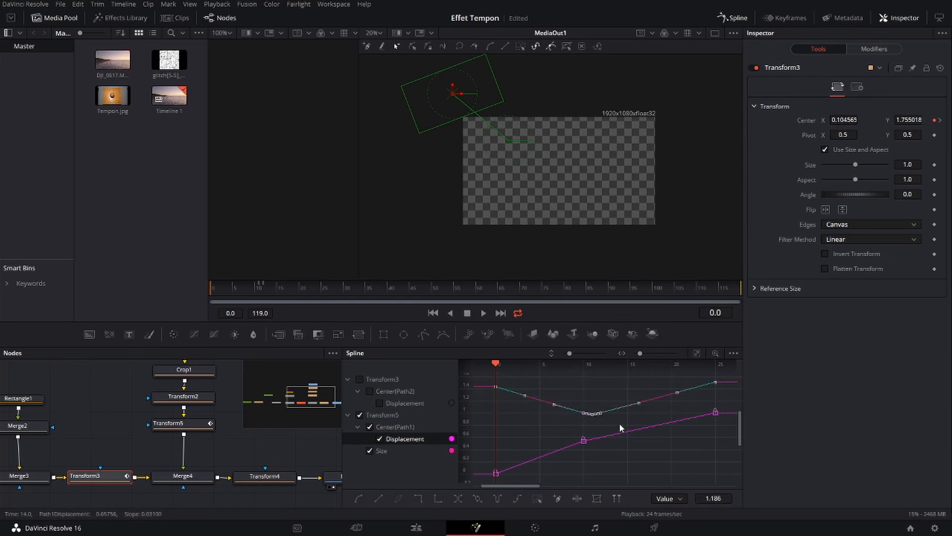
pyautogui.click(359, 500)
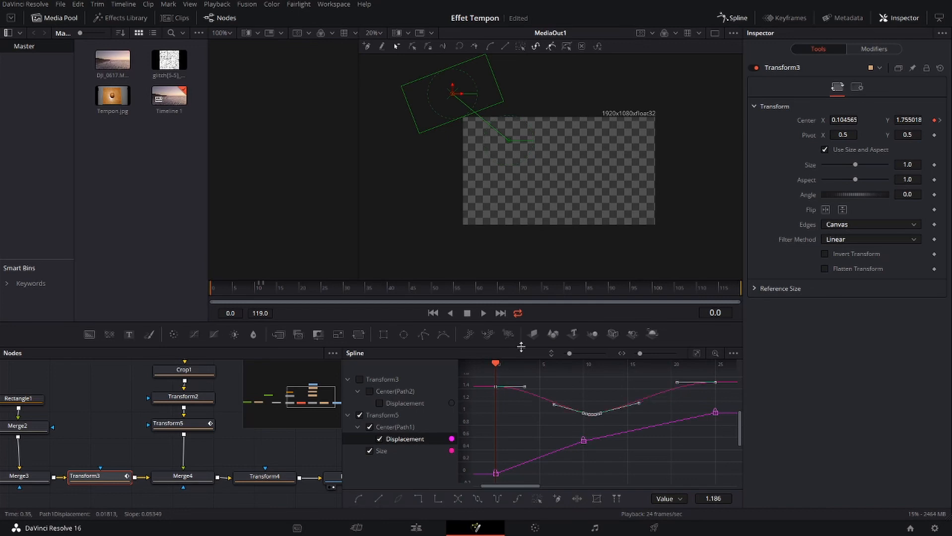
# Raise the outgoing handle of the size curve's frame 0 keyframe slightly, and play the animation to check the motion
pyautogui.click(484, 314)
pyautogui.click(467, 313)
pyautogui.click(433, 313)
pyautogui.moveTo(565, 387); pyautogui.dragTo(566, 385)
pyautogui.click(482, 313)
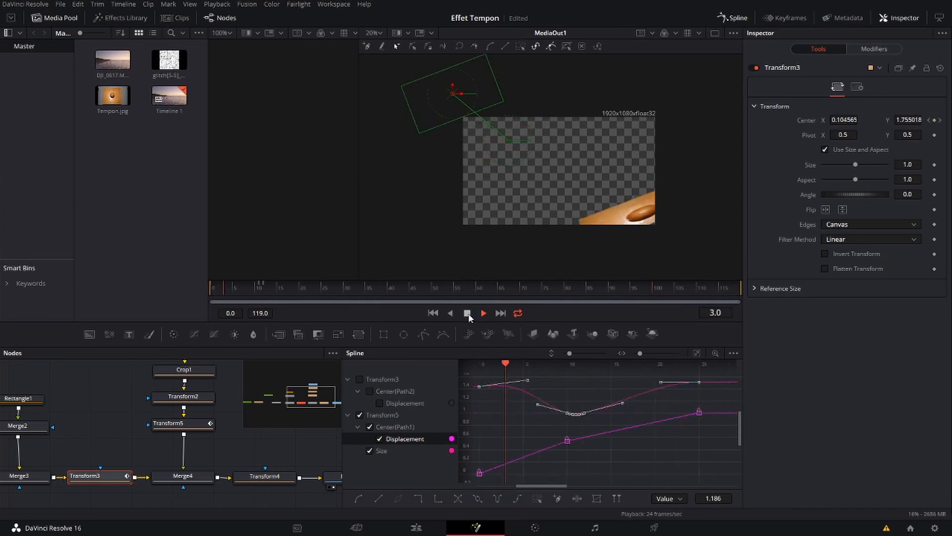
pyautogui.click(468, 313)
pyautogui.click(433, 313)
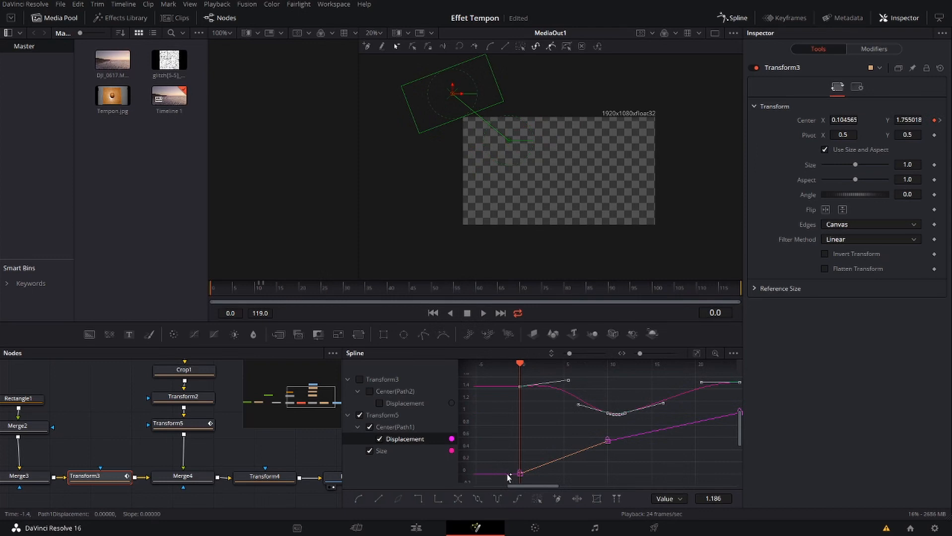
# Select the displacement curve's keyframes at frames 0, 10 and 25, and smooth the curve between them
pyautogui.moveTo(518, 364); pyautogui.dragTo(606, 384)
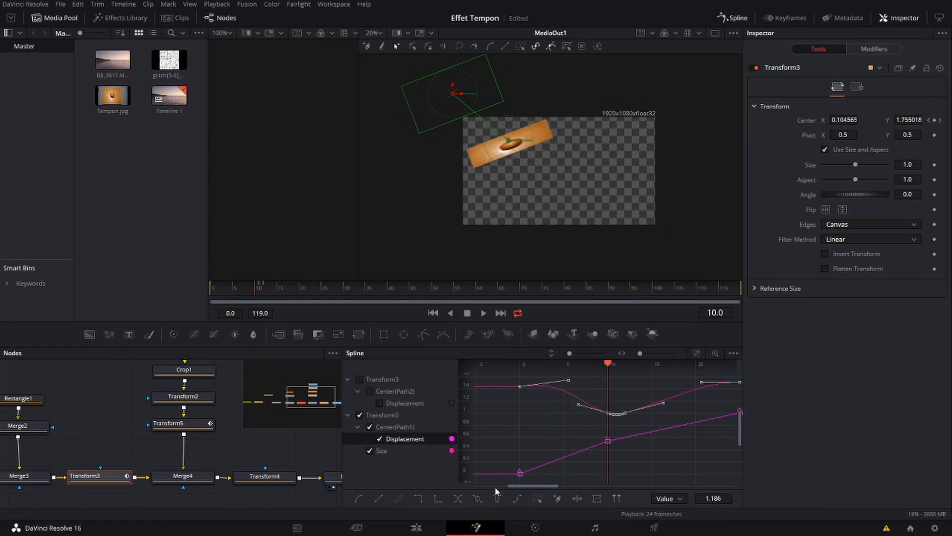
pyautogui.click(665, 460)
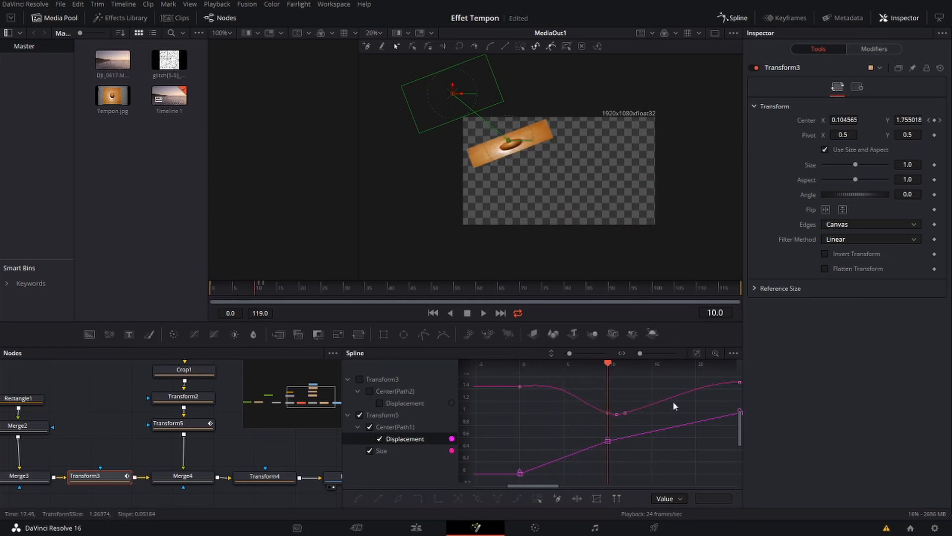
pyautogui.click(394, 452)
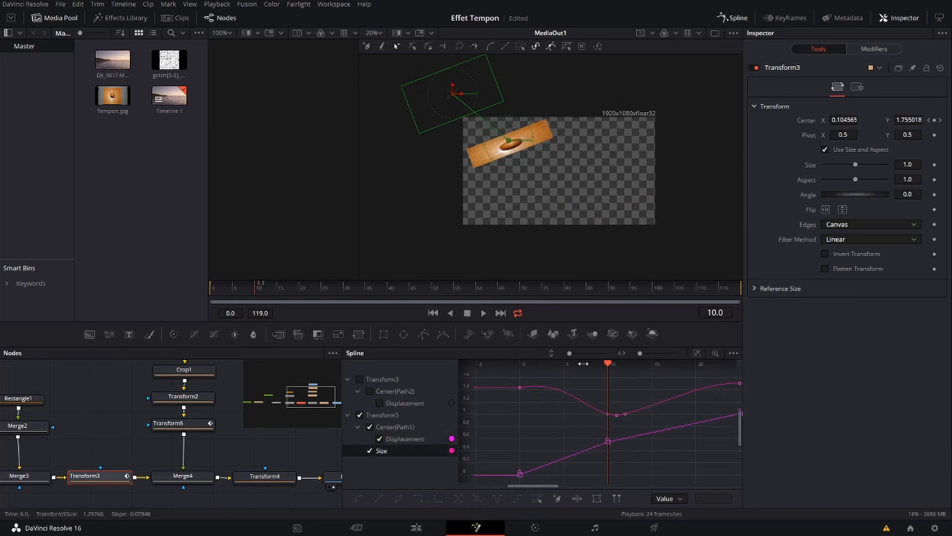
pyautogui.click(697, 353)
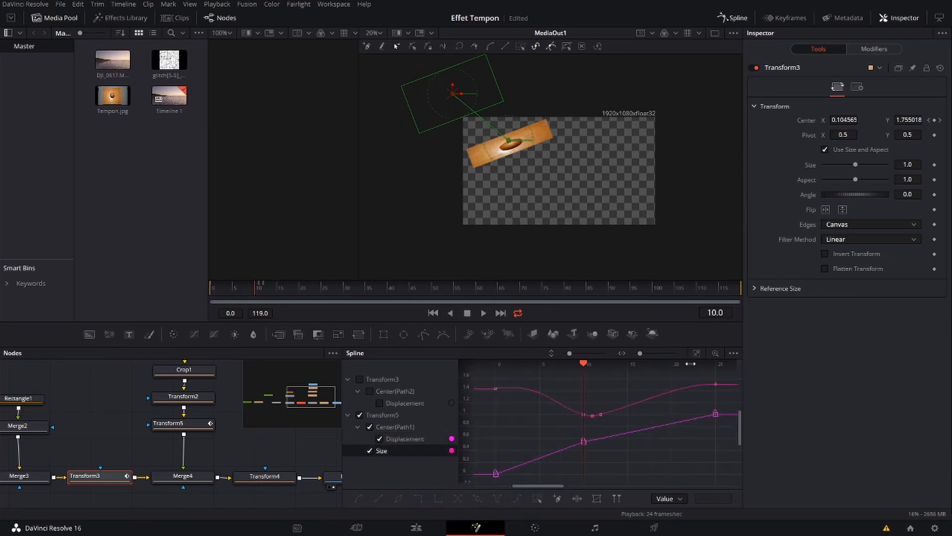
pyautogui.moveTo(481, 419); pyautogui.dragTo(729, 464)
pyautogui.click(494, 475)
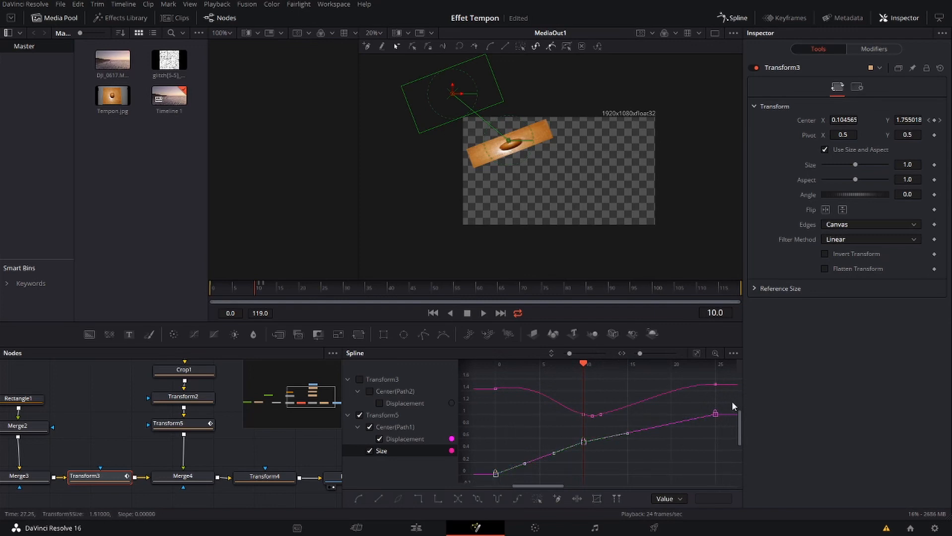
pyautogui.keyDown('shift'); pyautogui.click(715, 414); pyautogui.keyUp('shift')
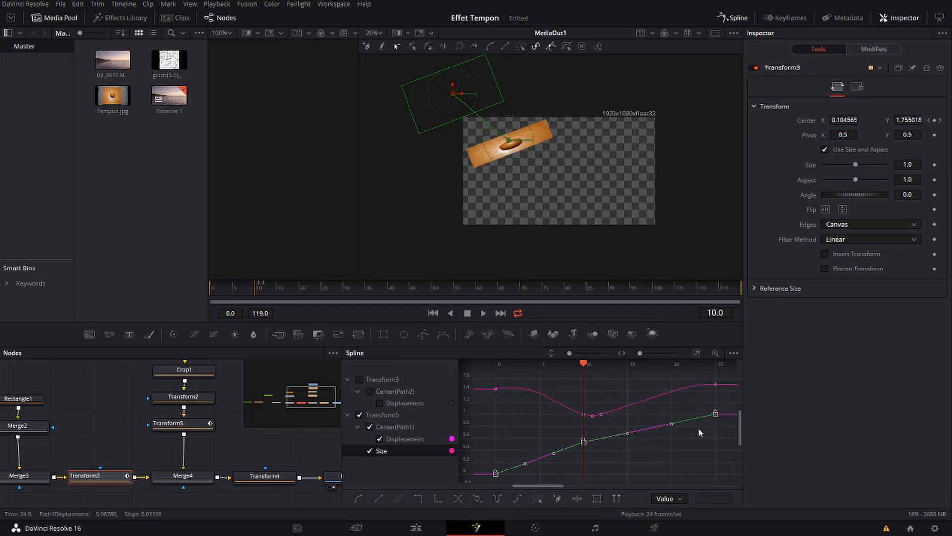
pyautogui.click(360, 498)
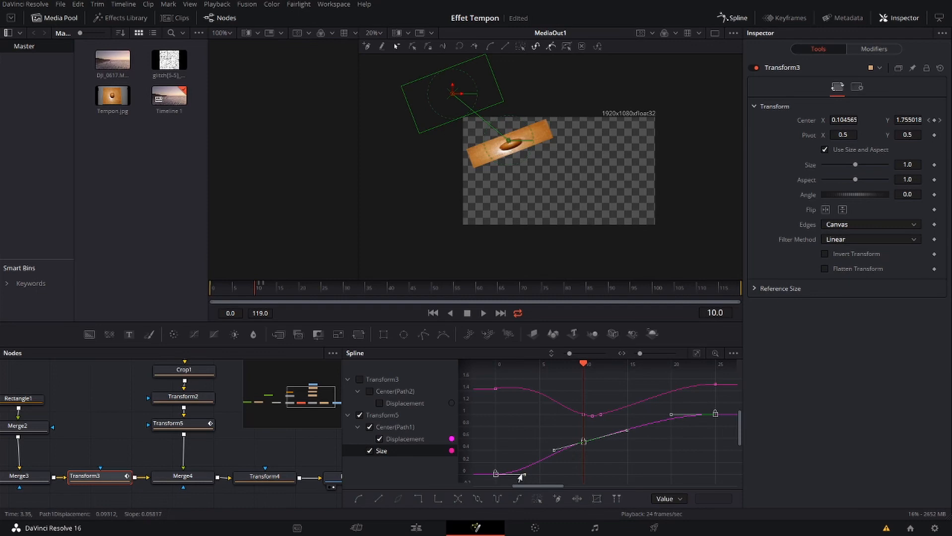
# Reshape the displacement curve's handles for a slow start, a steep pass through frame 10 and a slight overshoot before frame 25
pyautogui.moveTo(523, 478); pyautogui.dragTo(559, 477)
pyautogui.moveTo(627, 430); pyautogui.dragTo(610, 422)
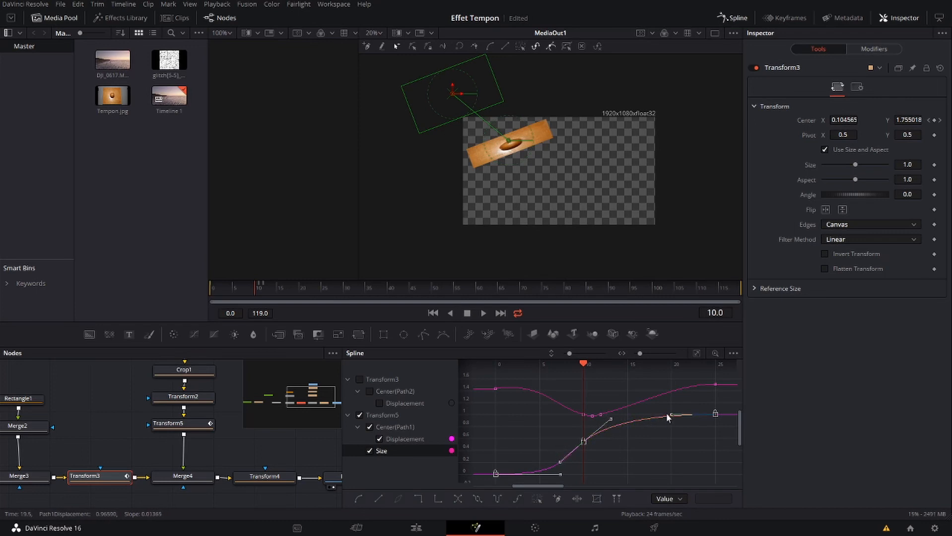
pyautogui.moveTo(671, 414); pyautogui.dragTo(701, 398)
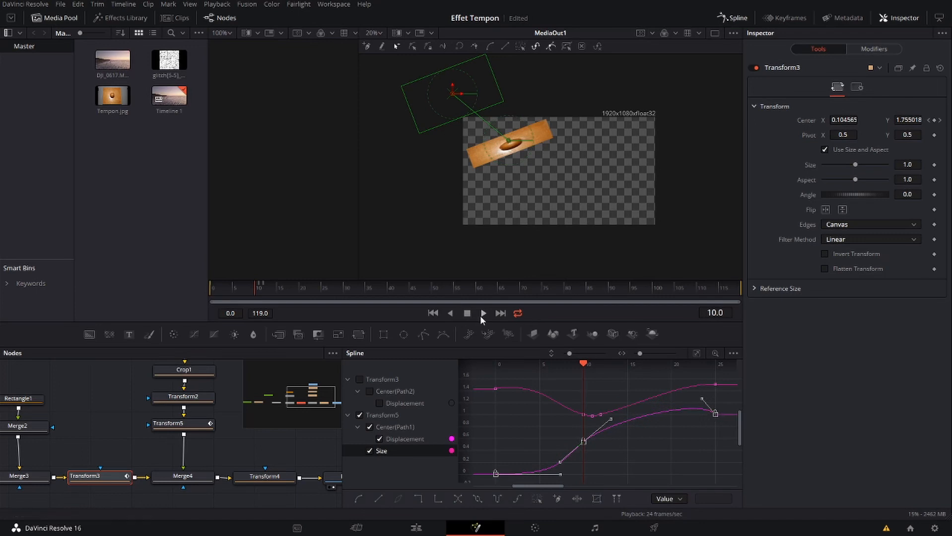
# Play the animation from the start to check the stamp's eased movement, and return to frame 0
pyautogui.click(482, 314)
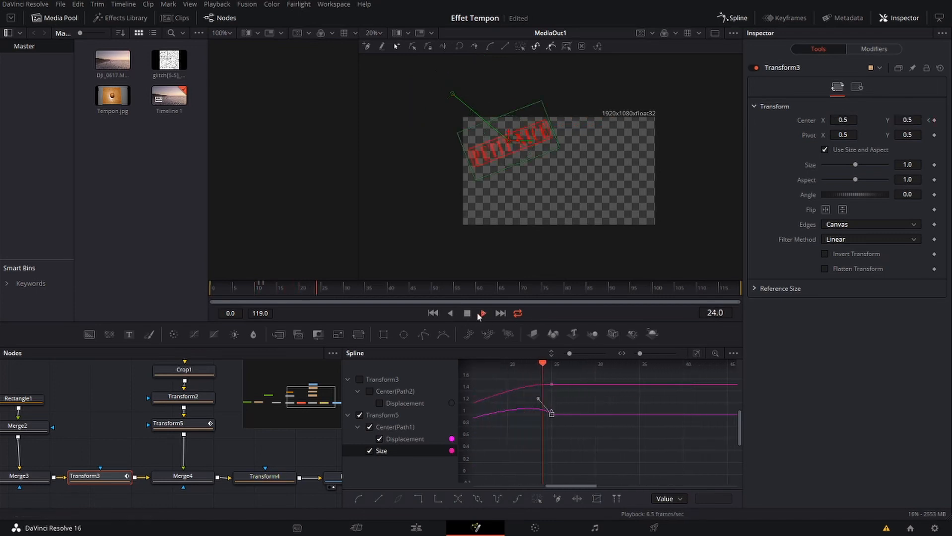
pyautogui.click(469, 312)
pyautogui.click(438, 314)
pyautogui.click(483, 313)
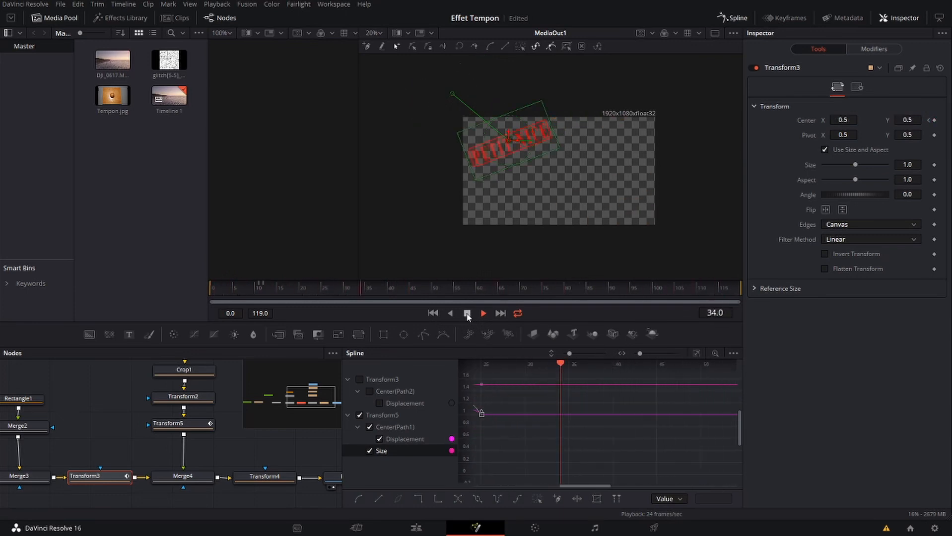
pyautogui.click(461, 310)
pyautogui.click(431, 312)
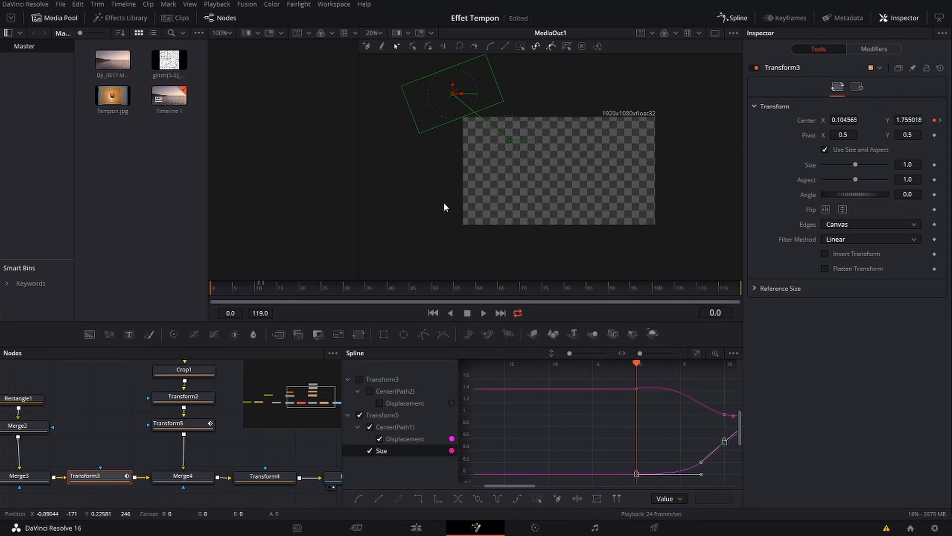
# Add a point to Transform5's entry path in the viewer, smooth the path, and bow its entry section downward
pyautogui.click(389, 416)
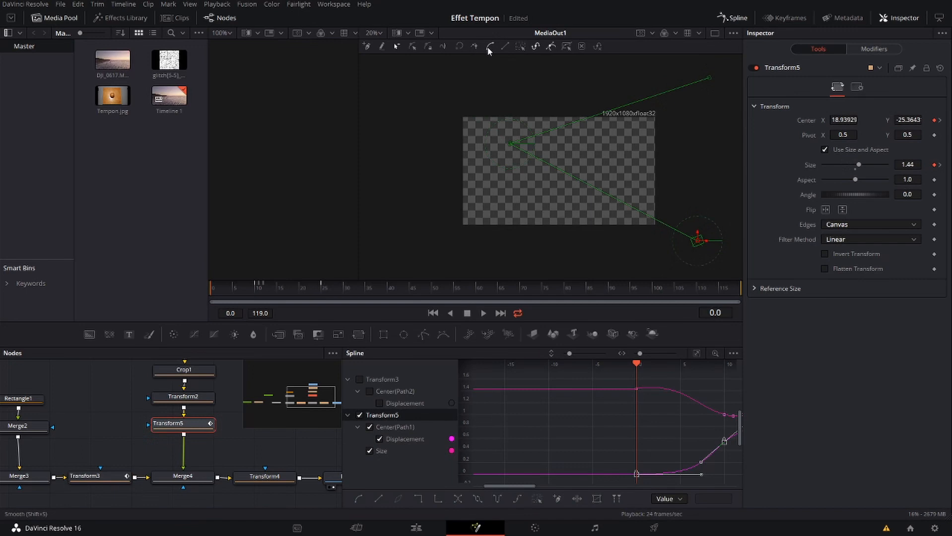
pyautogui.click(568, 173)
pyautogui.moveTo(559, 170); pyautogui.dragTo(628, 176)
pyautogui.click(489, 51)
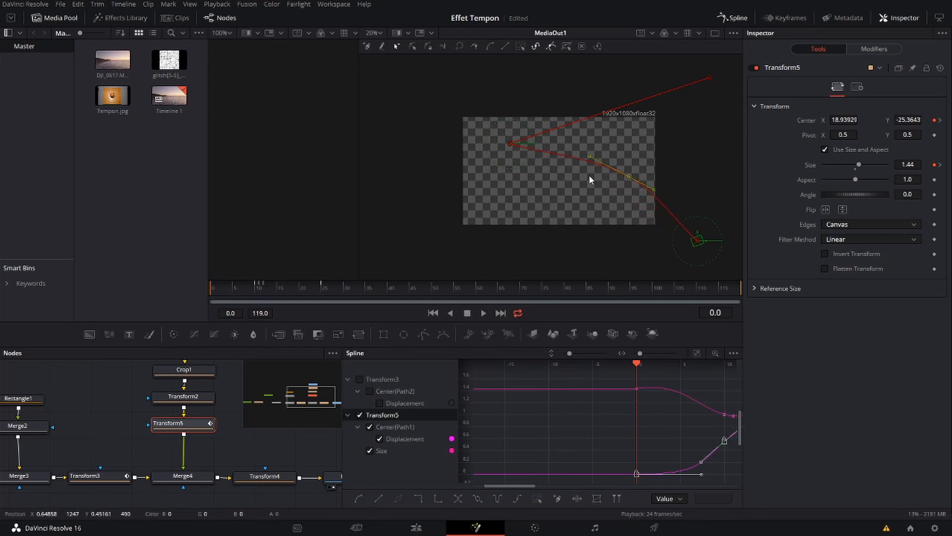
pyautogui.moveTo(628, 177); pyautogui.dragTo(605, 219)
pyautogui.moveTo(605, 220); pyautogui.dragTo(605, 218)
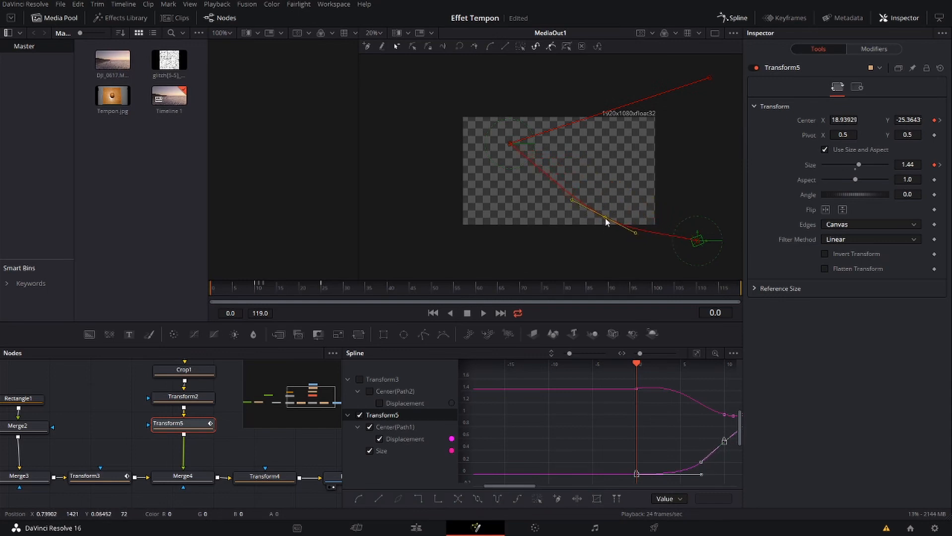
pyautogui.click(624, 238)
pyautogui.moveTo(633, 232); pyautogui.dragTo(610, 227)
# Add a point near the start of the stamp's exit path, curve that section upward, and save the project
pyautogui.click(553, 130)
pyautogui.moveTo(553, 129); pyautogui.dragTo(549, 122)
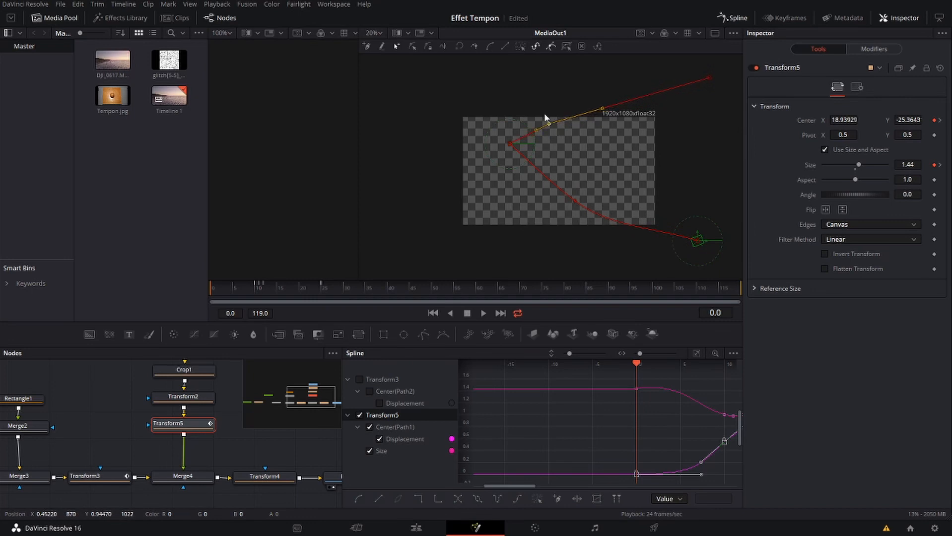
pyautogui.moveTo(535, 129); pyautogui.dragTo(529, 121)
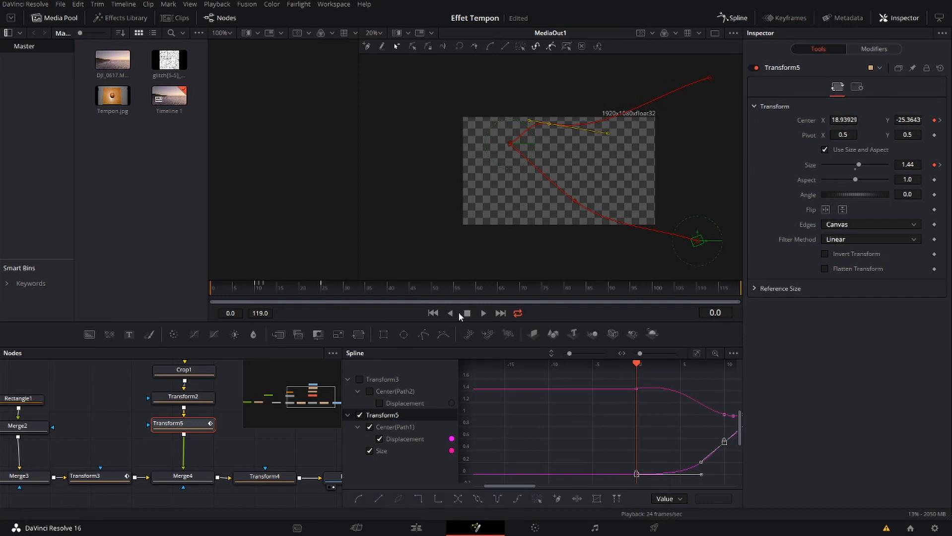
pyautogui.hotkey('ctrl', 's')
# Play the composition from the start to check the stamp's movement along the curved motion path
pyautogui.click(482, 314)
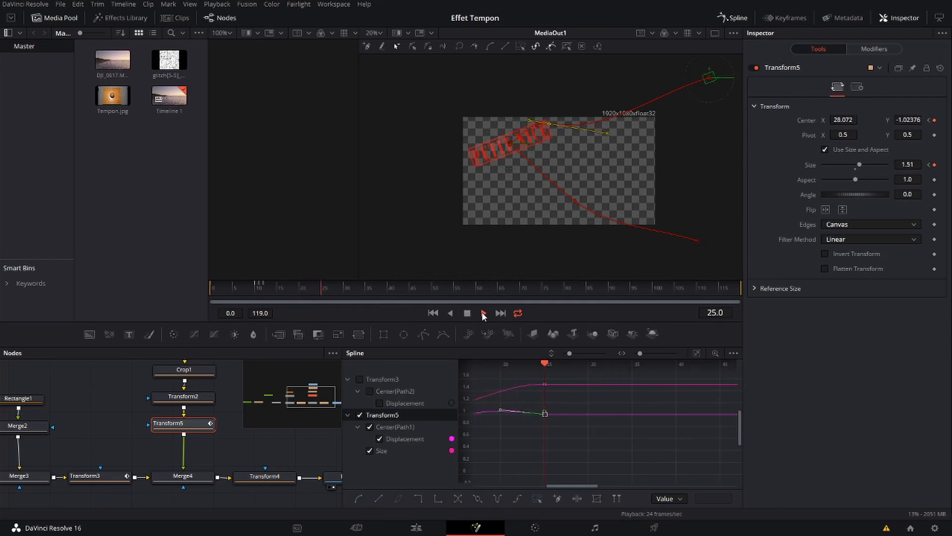
pyautogui.click(434, 313)
pyautogui.click(480, 313)
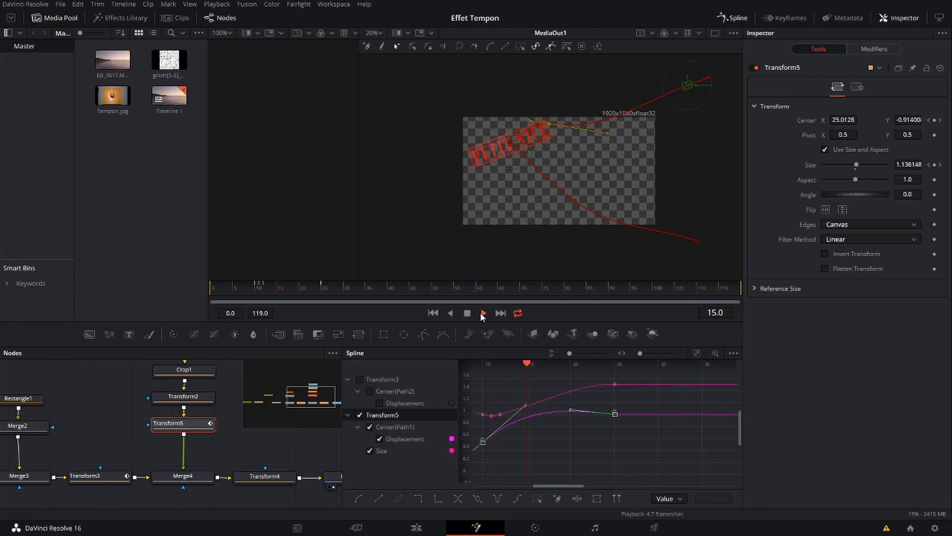
pyautogui.click(470, 314)
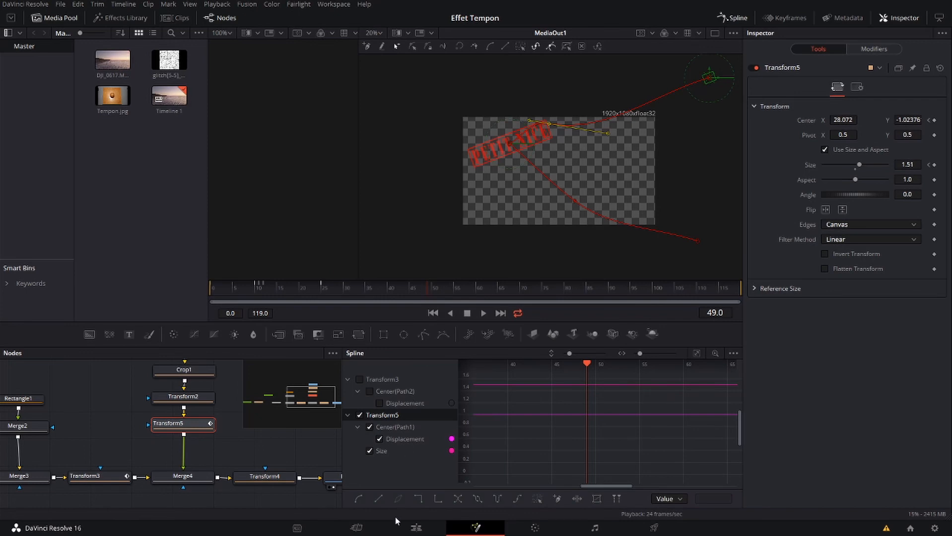
# Switch to the Edit page, place the playhead at the Fusion composition's start, and set the proxy mode to Quarter Resolution
pyautogui.click(416, 529)
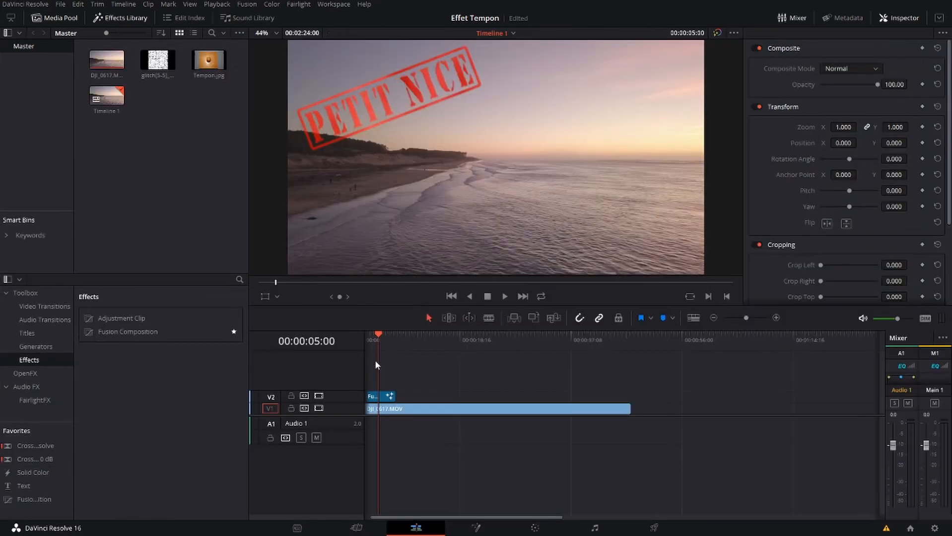
pyautogui.moveTo(452, 516); pyautogui.dragTo(421, 518)
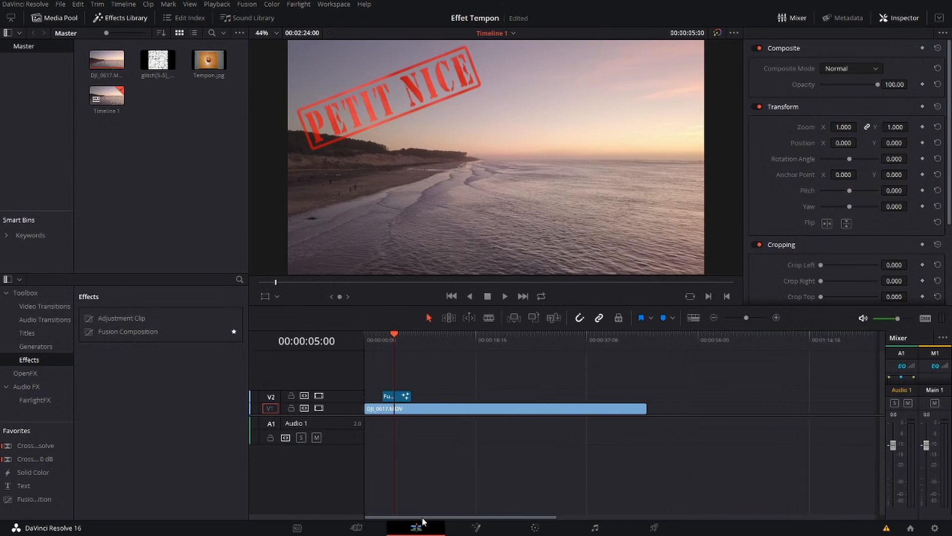
pyautogui.click(382, 337)
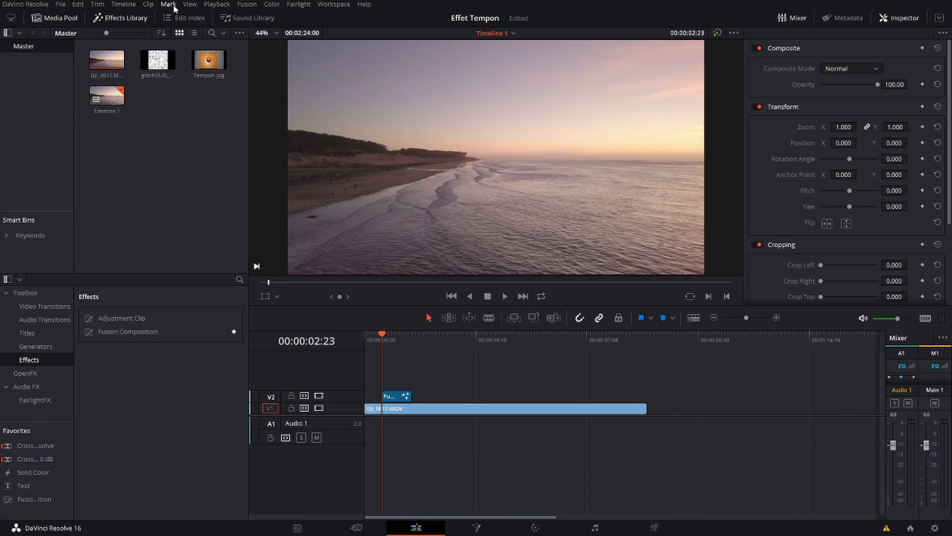
pyautogui.click(211, 5)
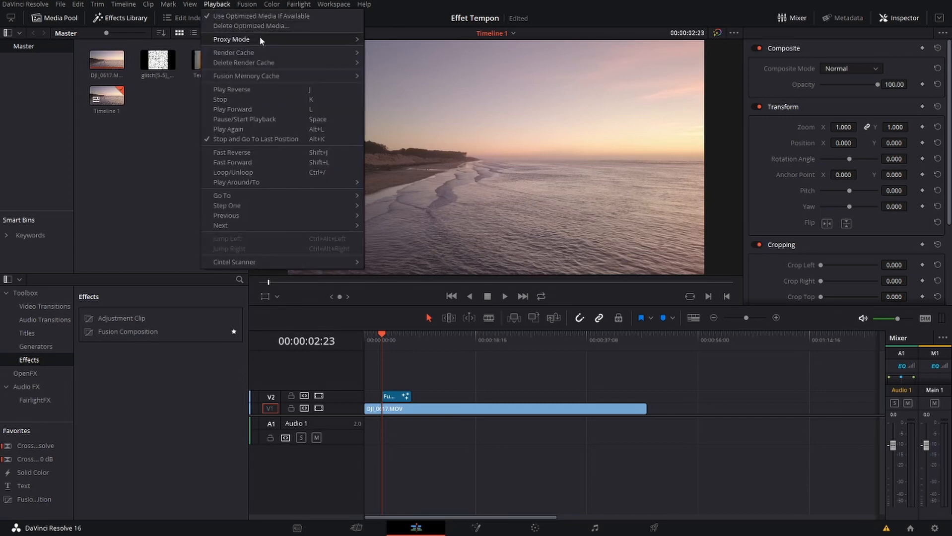
pyautogui.moveTo(259, 39)
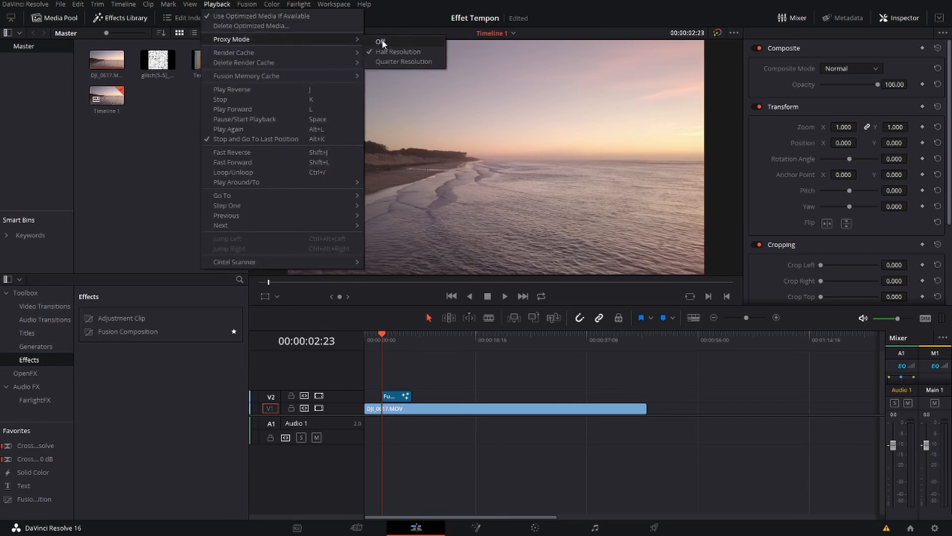
pyautogui.click(408, 63)
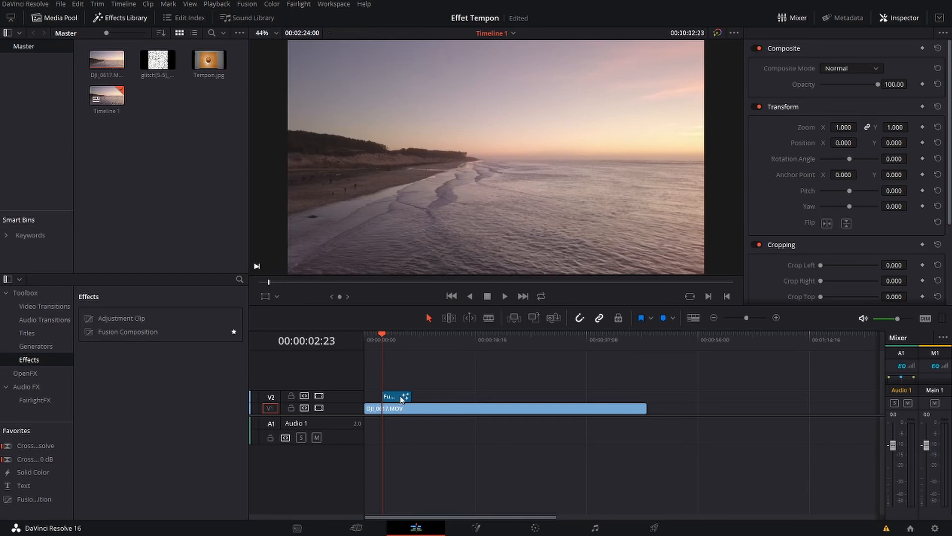
# Play the timeline from the Fusion composition's start to check the stamp effect over the beach footage
pyautogui.click(397, 334)
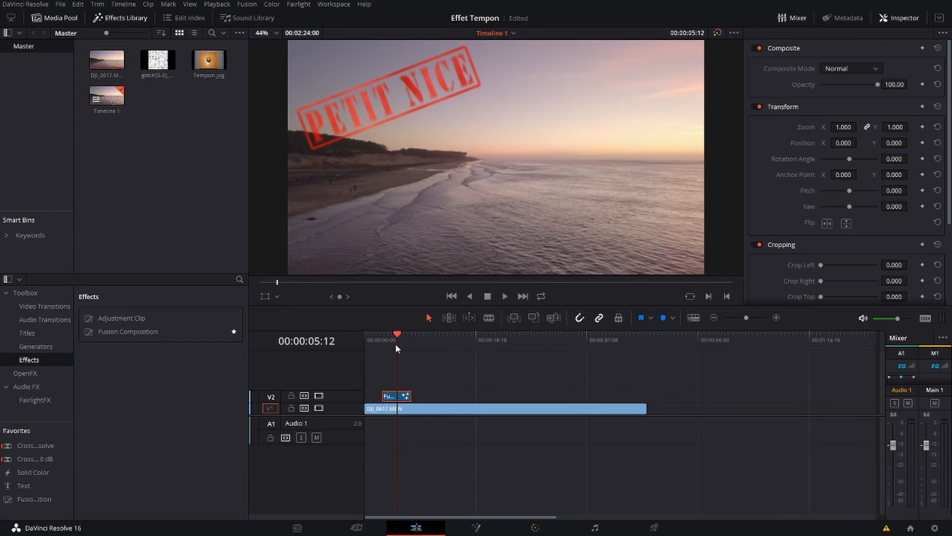
pyautogui.click(384, 336)
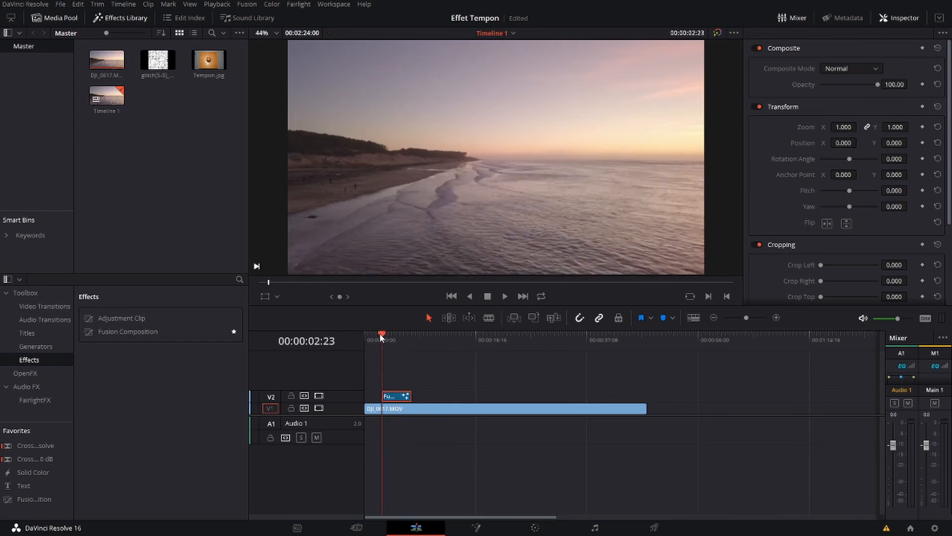
pyautogui.press('space')
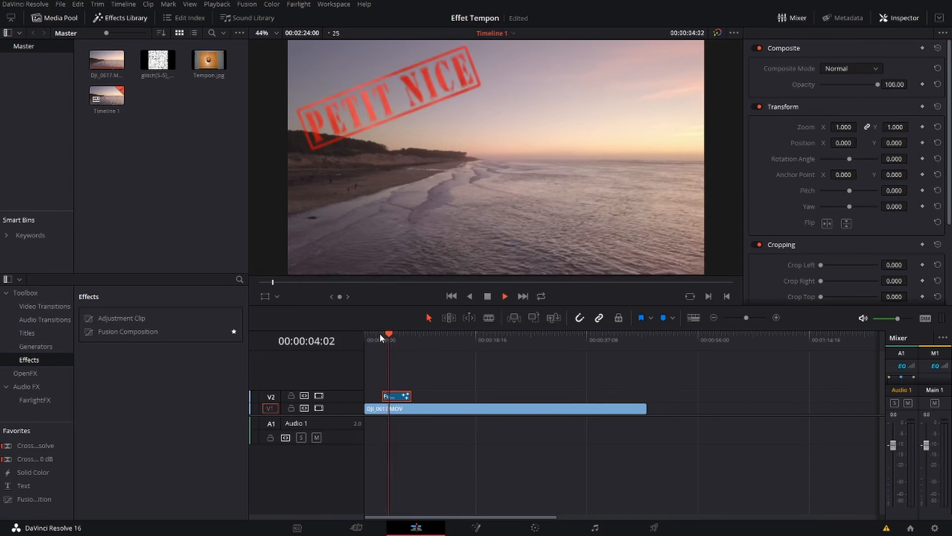
pyautogui.click(481, 296)
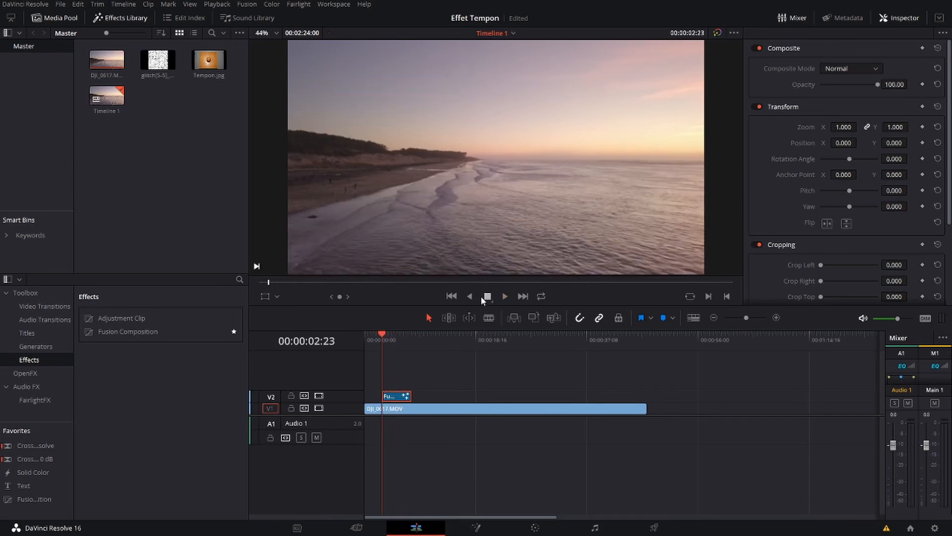
pyautogui.press('space')
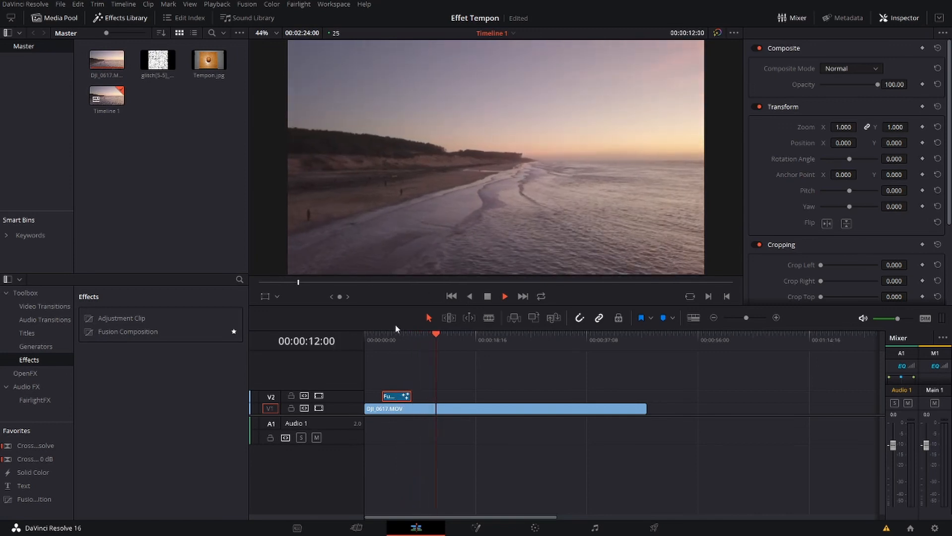
pyautogui.click(487, 297)
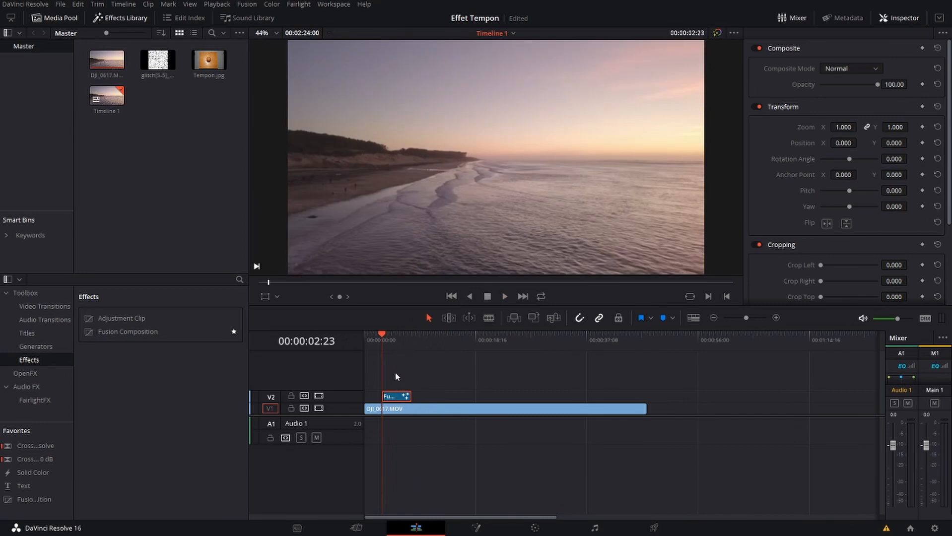
# Show video clips in thumbnail view on the timeline and add a fade-out over roughly the last third of the Fusion composition
pyautogui.scroll(7, 396, 375)
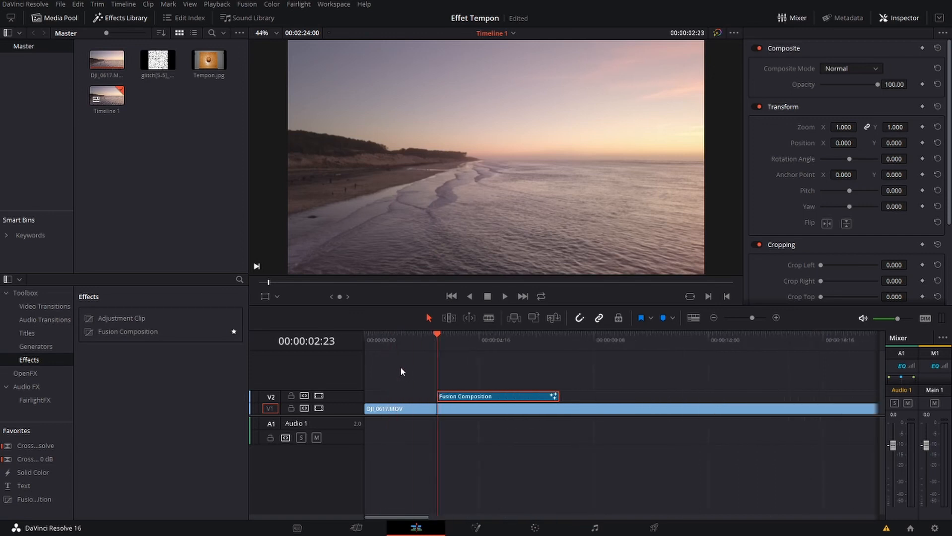
pyautogui.click(693, 318)
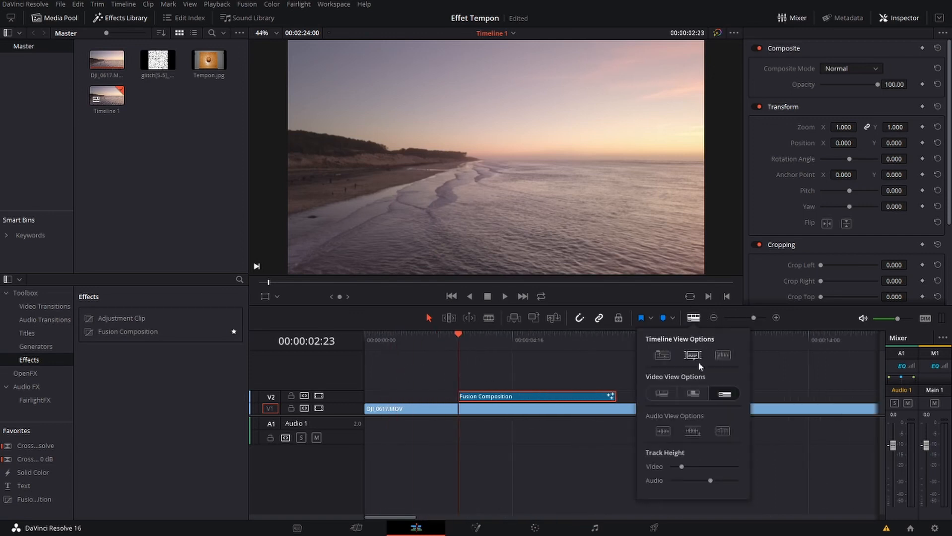
pyautogui.click(692, 394)
pyautogui.click(593, 449)
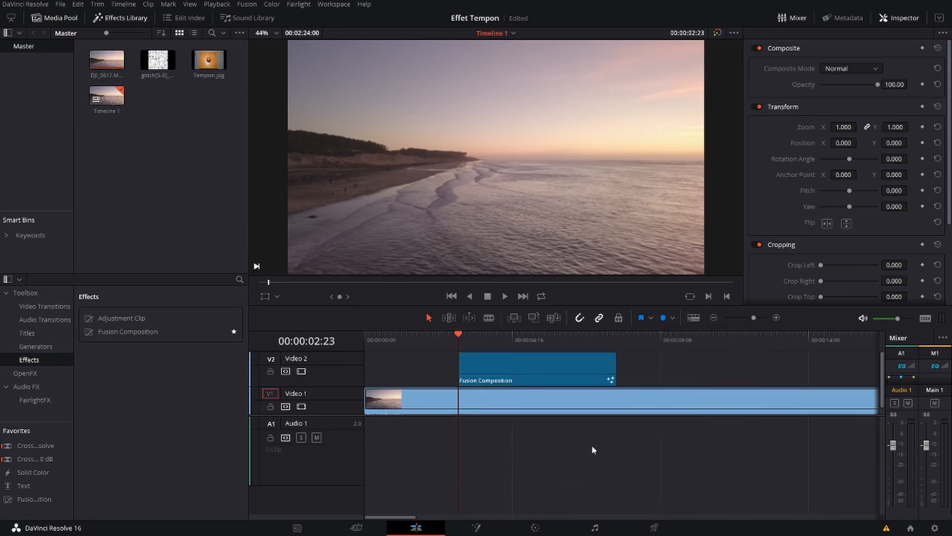
pyautogui.moveTo(614, 354); pyautogui.dragTo(596, 354)
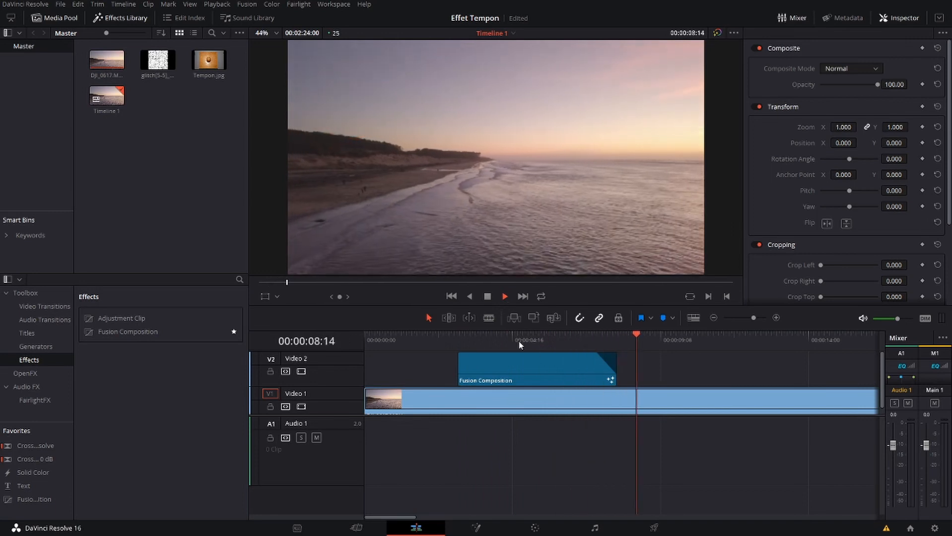
pyautogui.moveTo(599, 349)
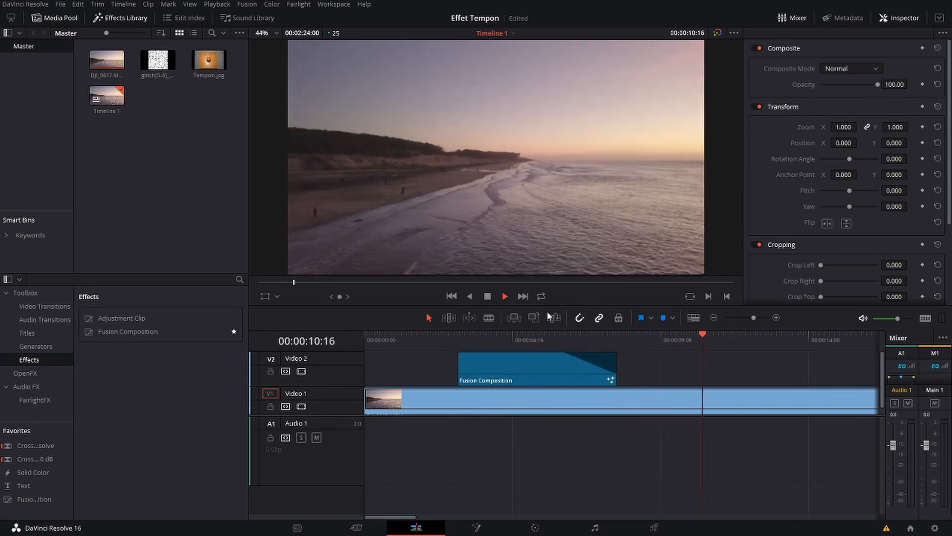
# Replay the timeline from the Fusion composition's start to check how the stamp effect fades out over the footage
pyautogui.click(492, 297)
pyautogui.click(507, 298)
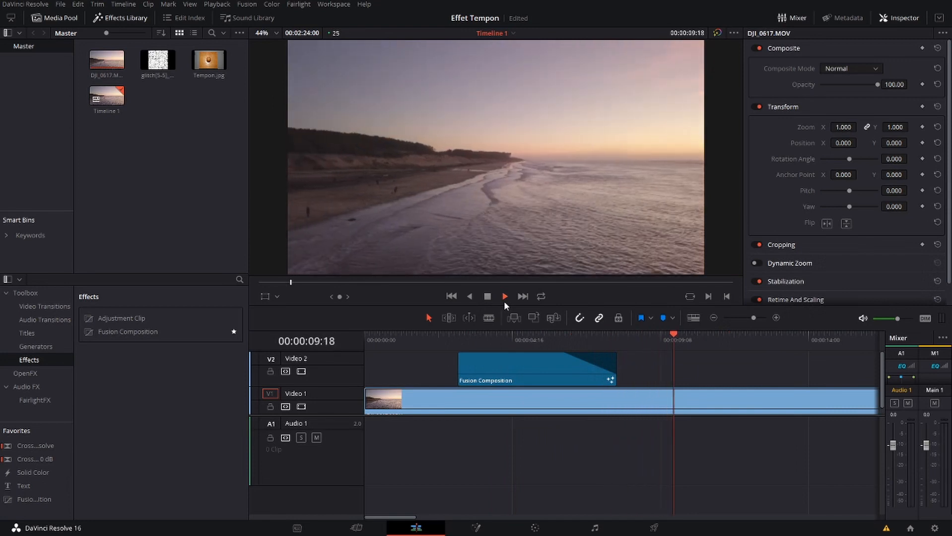
pyautogui.click(484, 299)
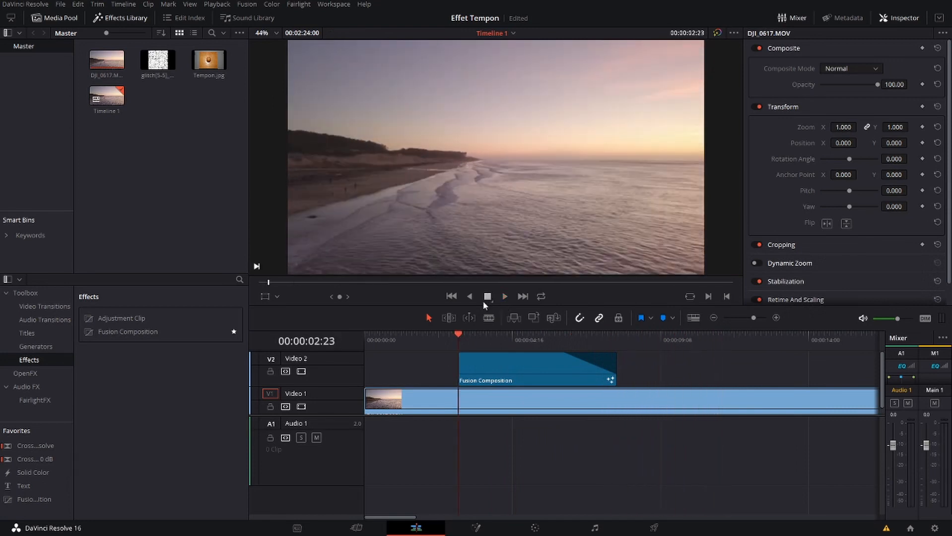
pyautogui.click(501, 297)
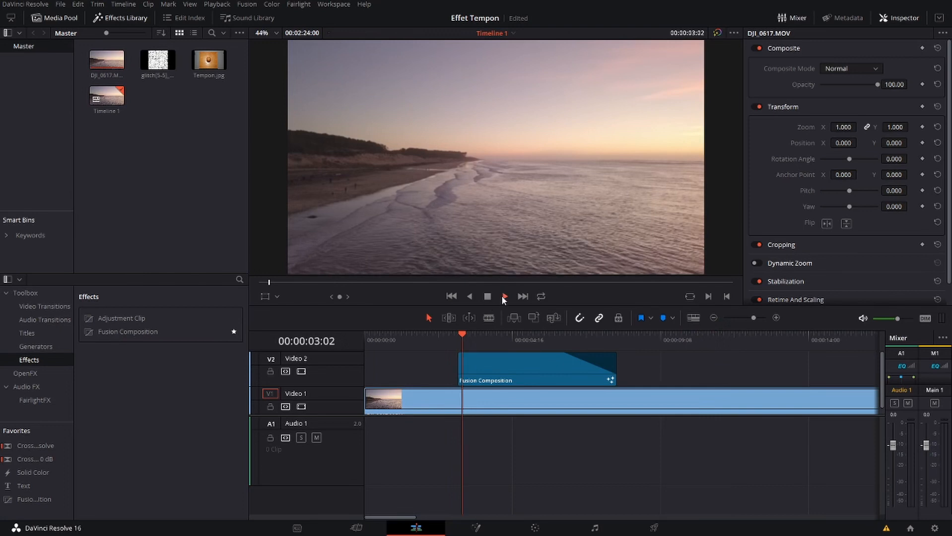